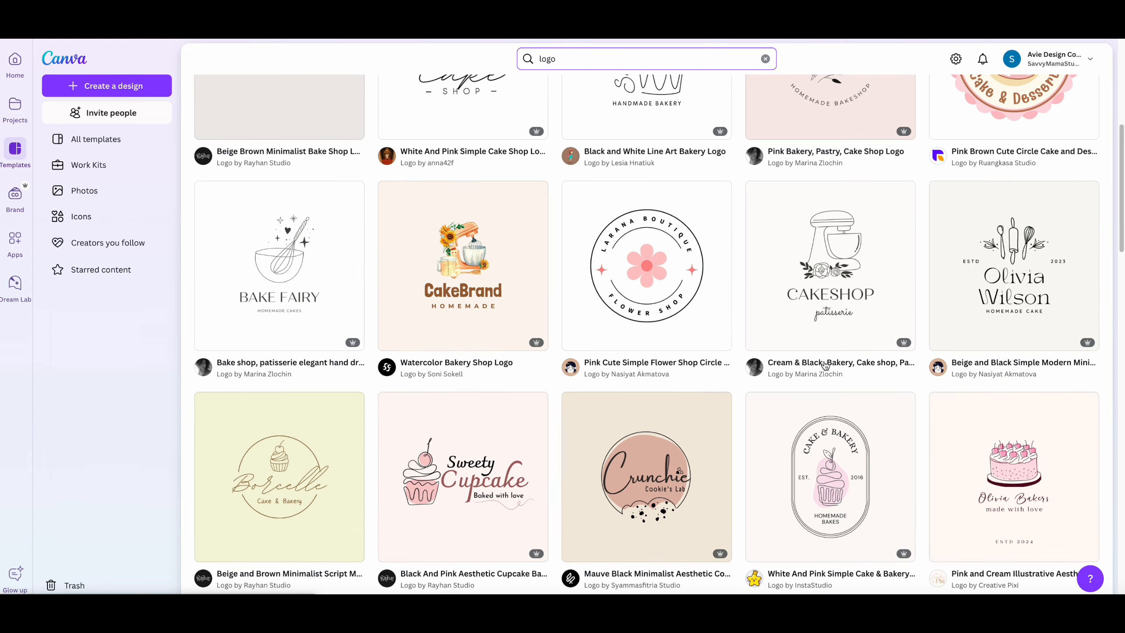
Step: Refine the logo template search to "logo bakery" and look through the suggested designs
{"action": "scroll", "coordinate": [830, 364], "scroll_direction": "down", "scroll_amount": 15}
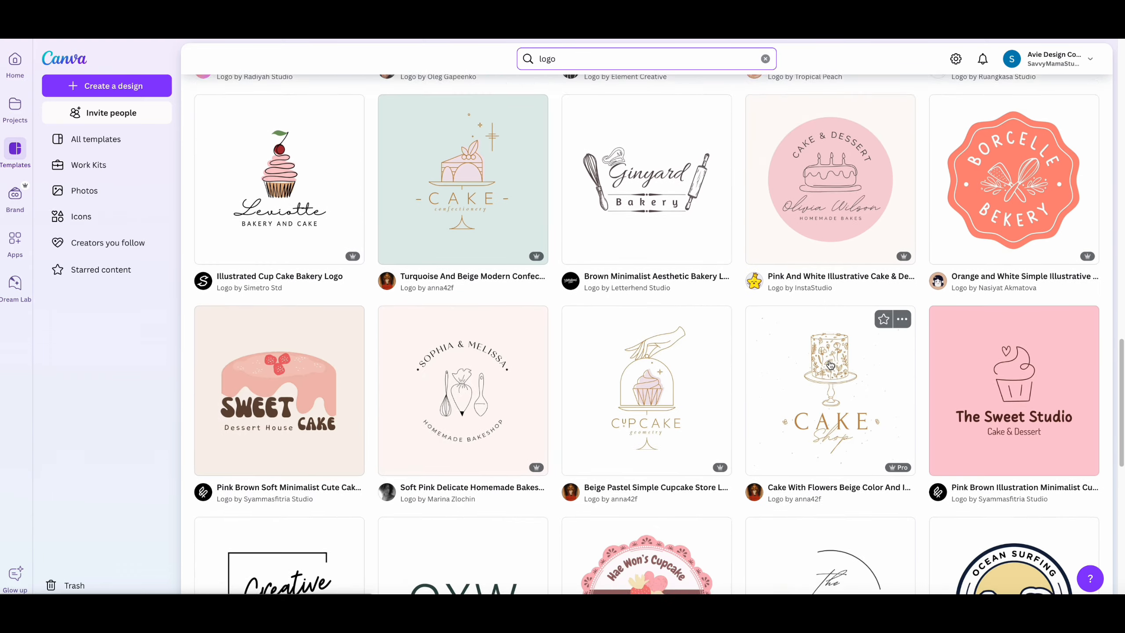
{"action": "scroll", "coordinate": [830, 361], "scroll_direction": "up", "scroll_amount": 10}
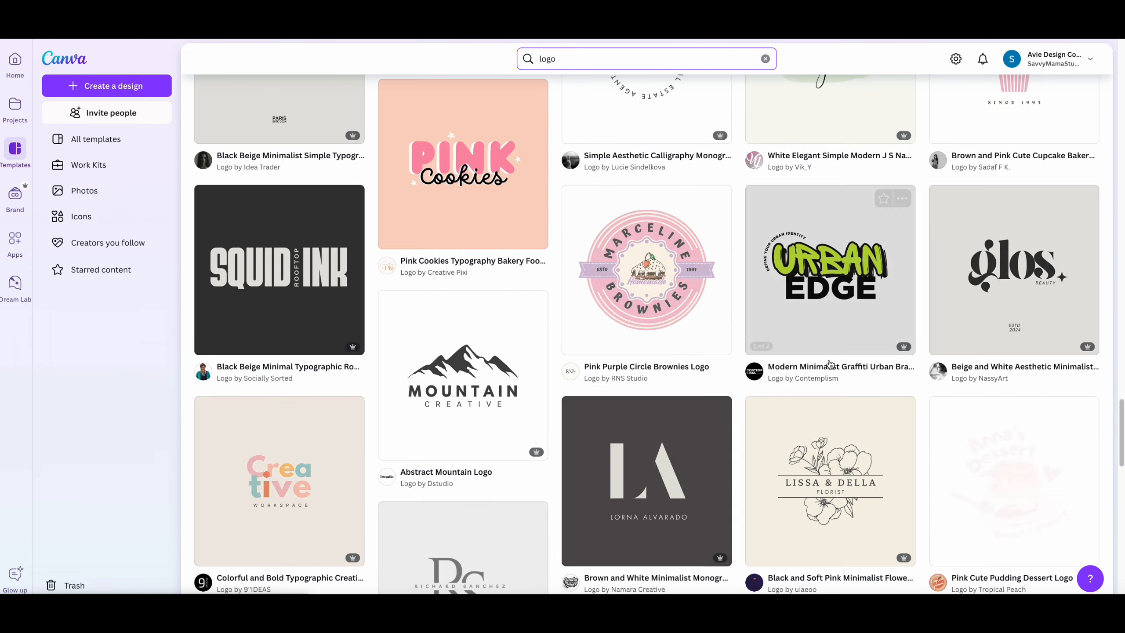
{"action": "scroll", "coordinate": [829, 351], "scroll_direction": "up", "scroll_amount": 5}
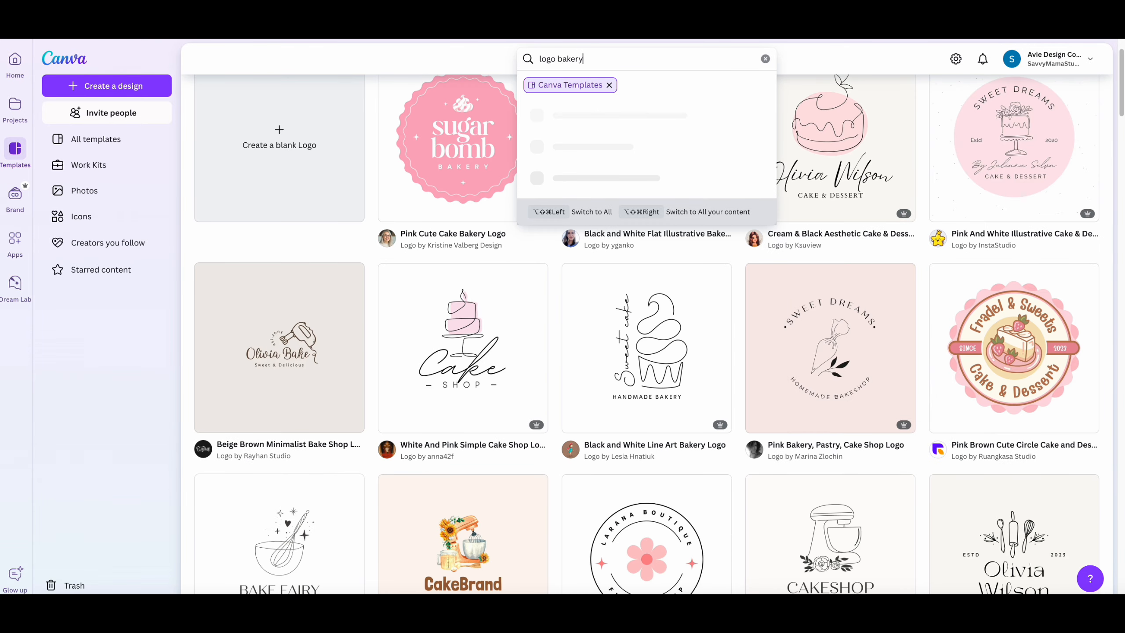
{"action": "type", "text": "bakery"}
{"action": "key", "text": "Return"}
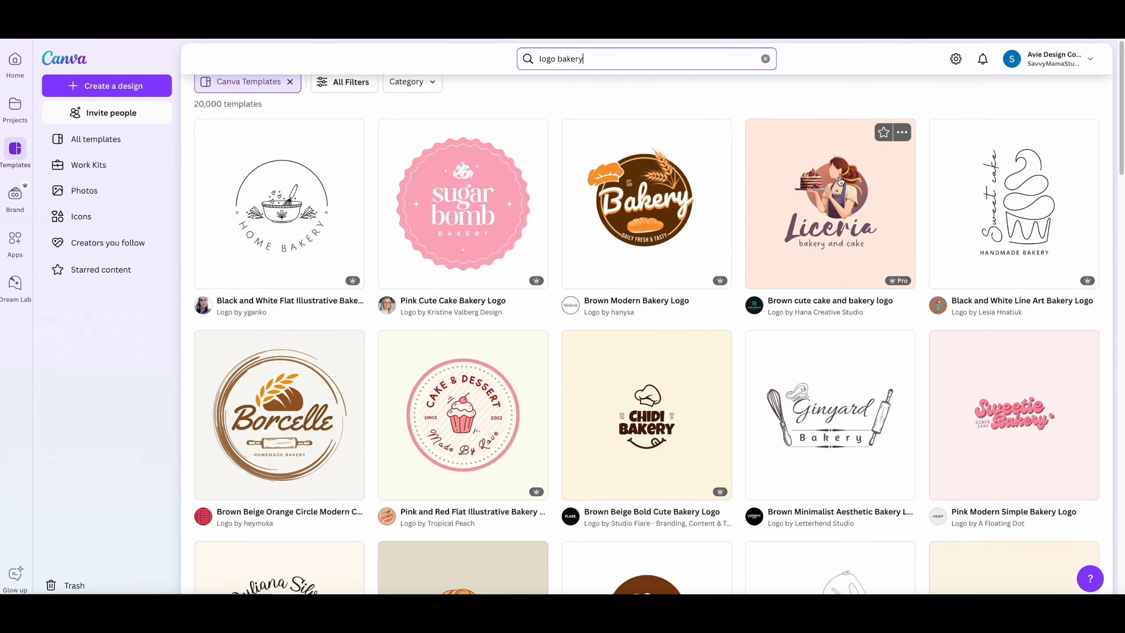
{"action": "scroll", "coordinate": [841, 181], "scroll_direction": "down", "scroll_amount": 10}
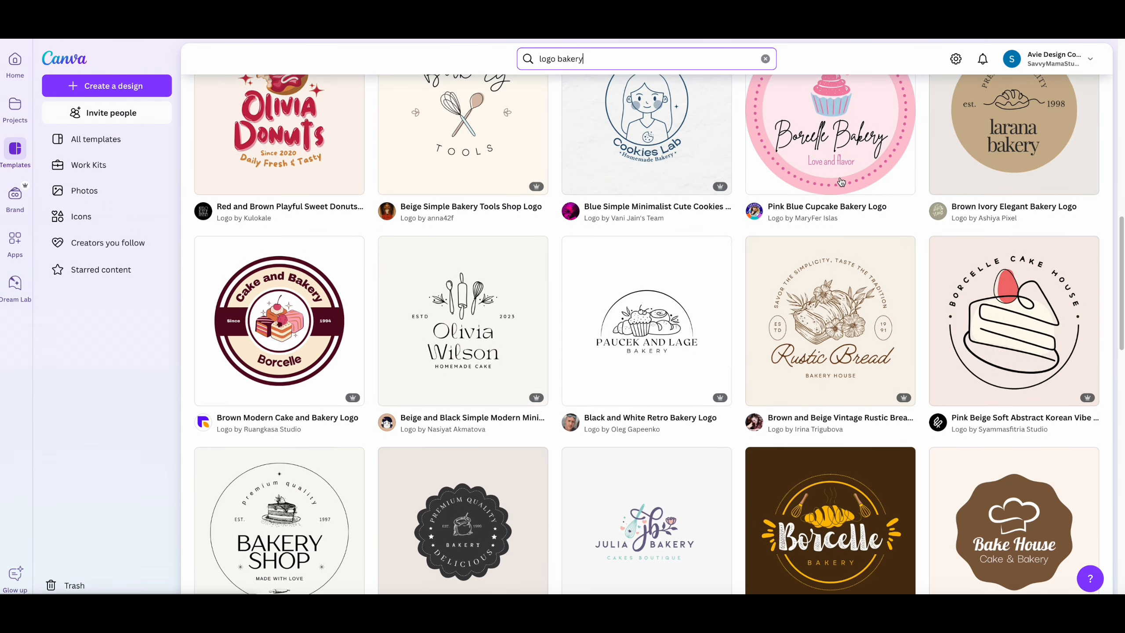
{"action": "scroll", "coordinate": [841, 180], "scroll_direction": "down", "scroll_amount": 14}
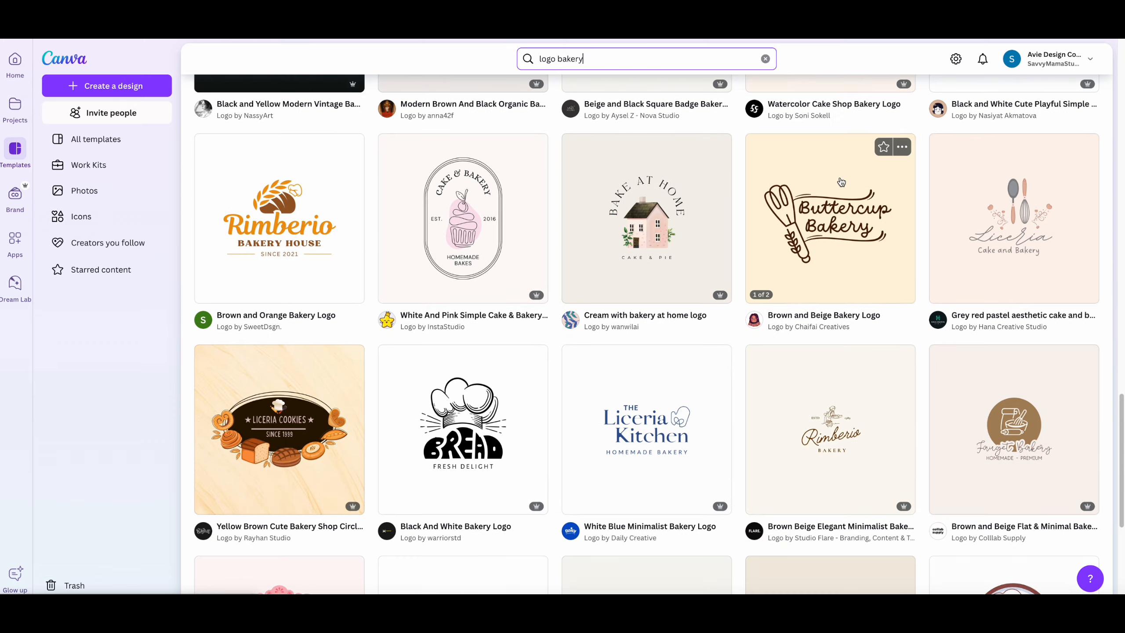
{"action": "scroll", "coordinate": [841, 182], "scroll_direction": "down", "scroll_amount": 14}
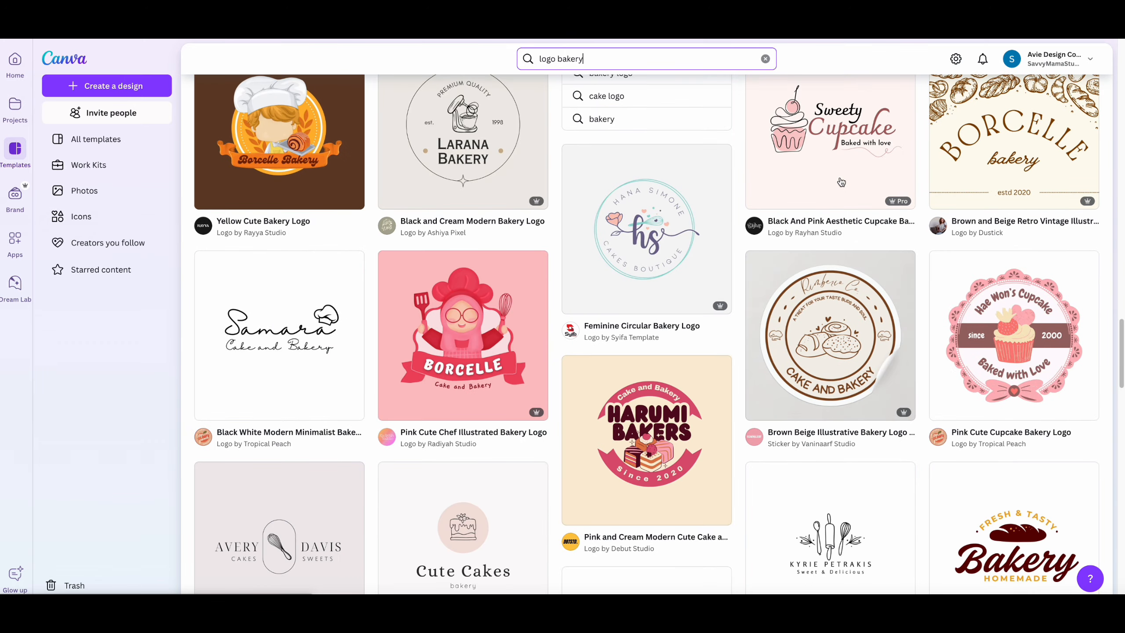
{"action": "scroll", "coordinate": [841, 182], "scroll_direction": "down", "scroll_amount": 6}
{"action": "scroll", "coordinate": [841, 181], "scroll_direction": "up", "scroll_amount": 20}
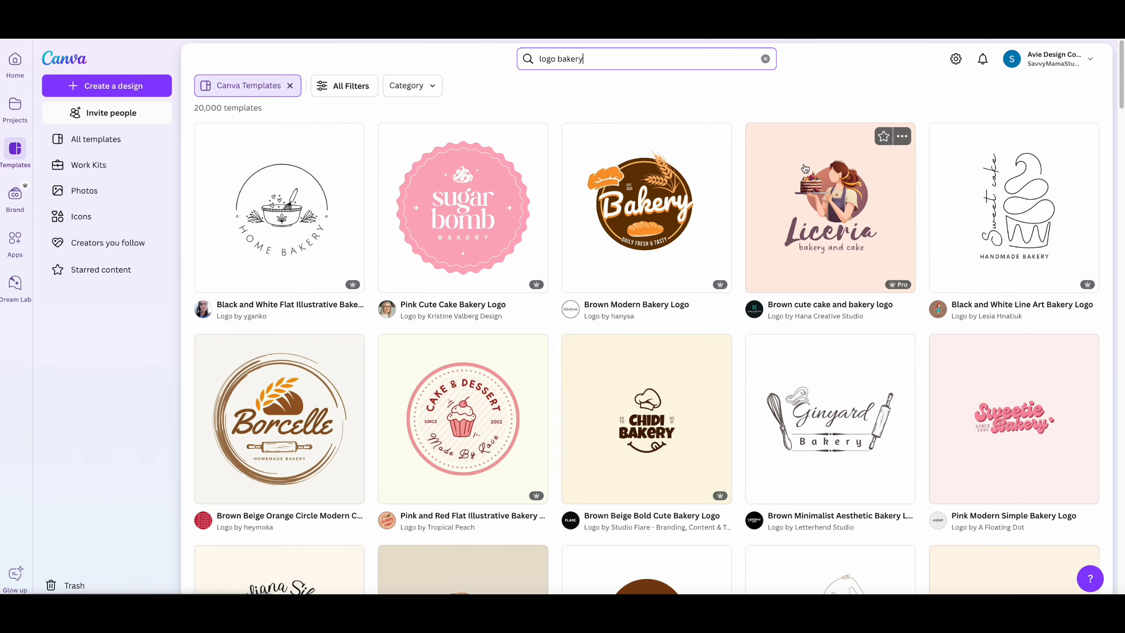
Step: Narrow the template search to "logo bakery pink" and look through the designs
{"action": "left_click", "coordinate": [609, 61]}
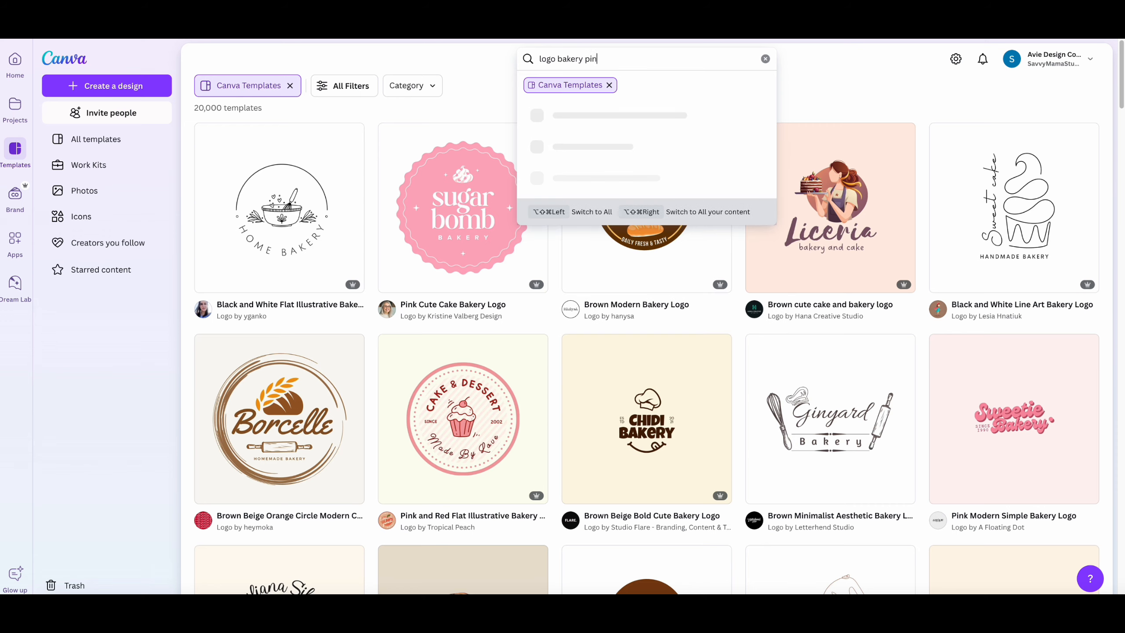
{"action": "key", "text": "Return"}
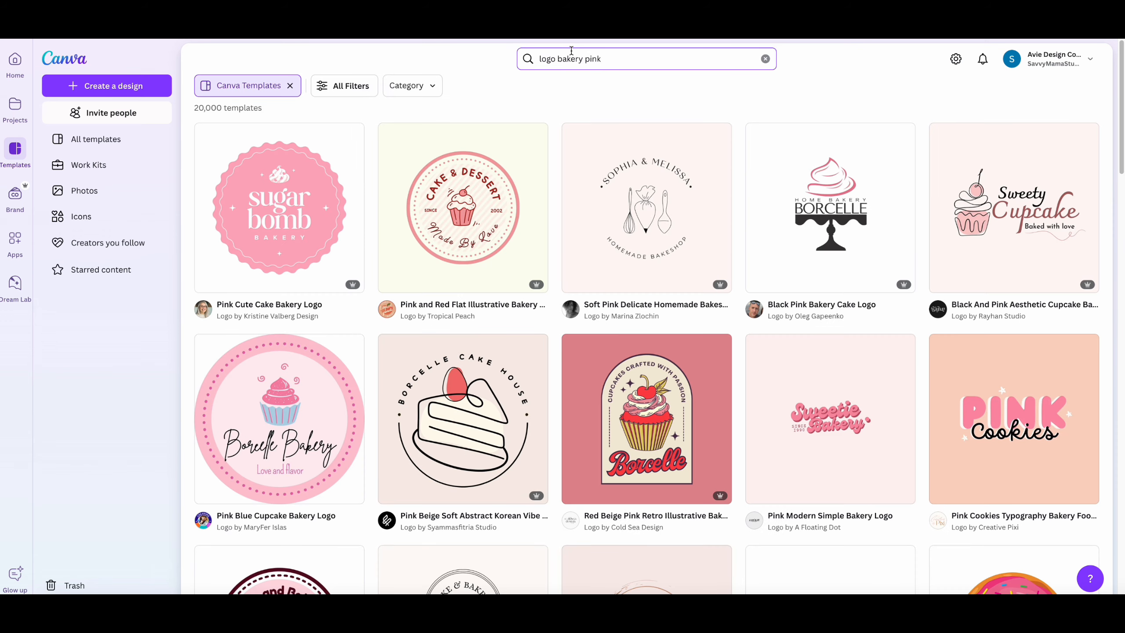
{"action": "scroll", "coordinate": [509, 377], "scroll_direction": "down", "scroll_amount": 7}
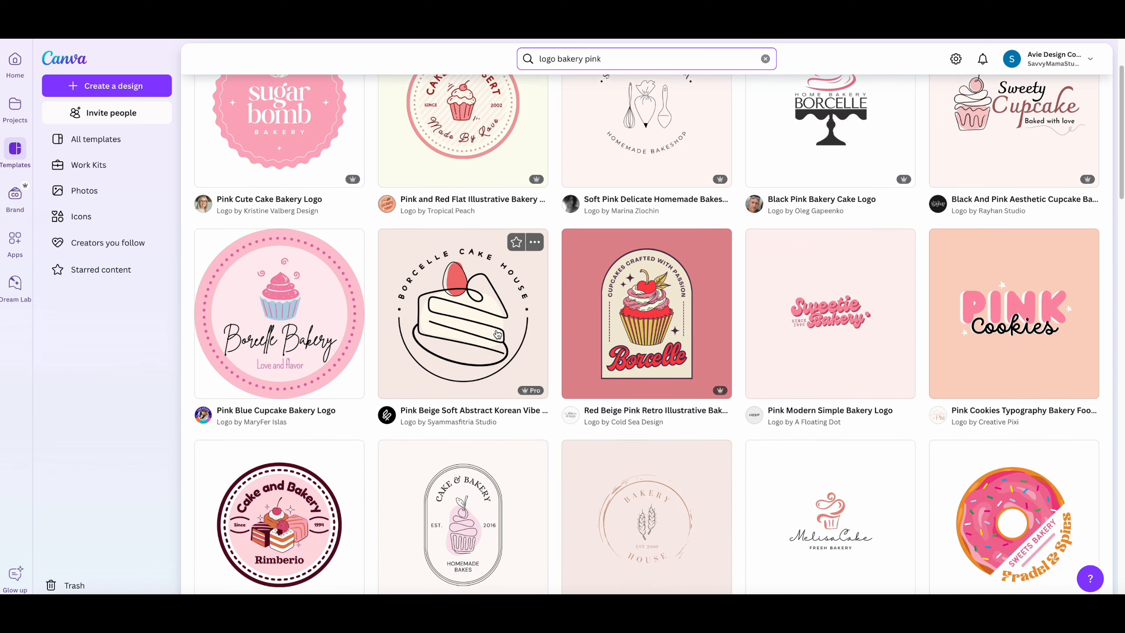
{"action": "scroll", "coordinate": [594, 414], "scroll_direction": "down", "scroll_amount": 20}
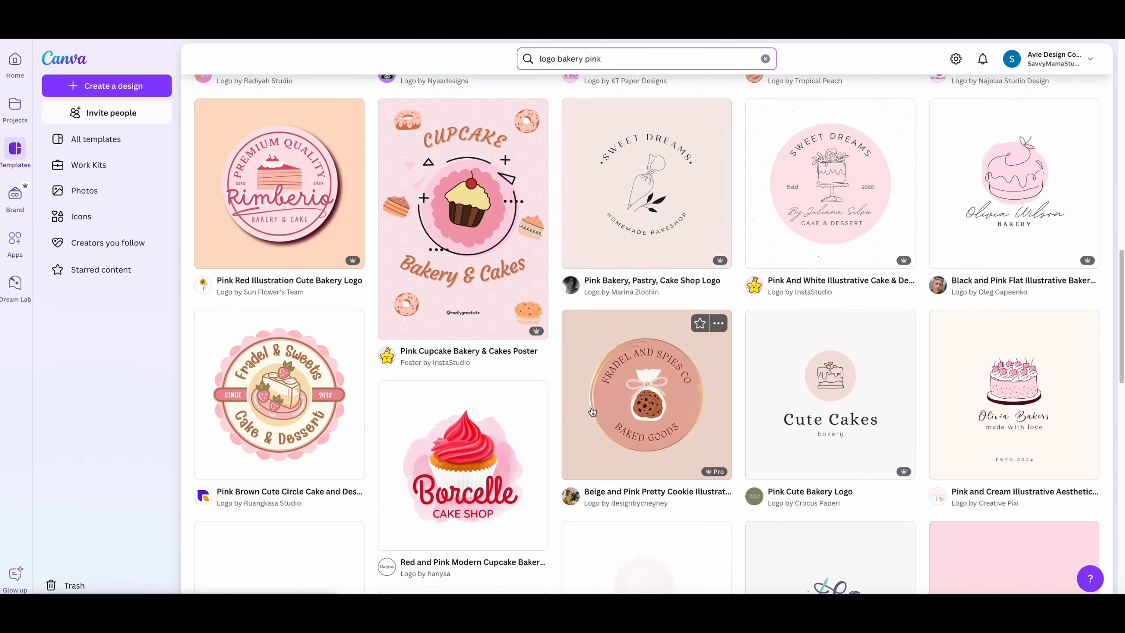
{"action": "scroll", "coordinate": [615, 412], "scroll_direction": "down", "scroll_amount": 20}
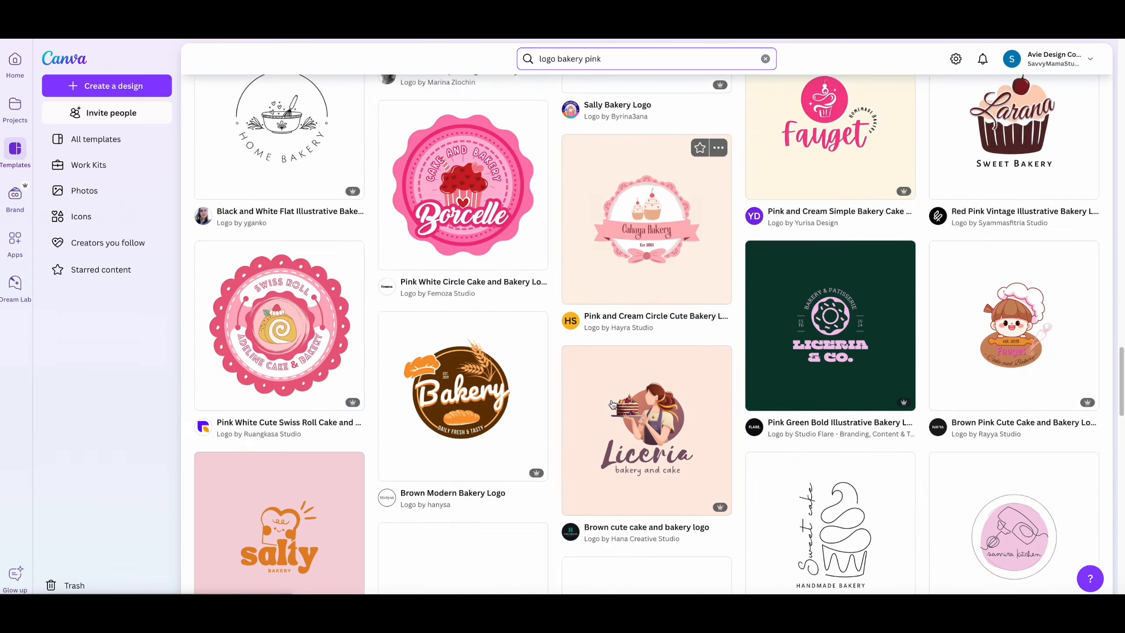
{"action": "scroll", "coordinate": [613, 405], "scroll_direction": "down", "scroll_amount": 20}
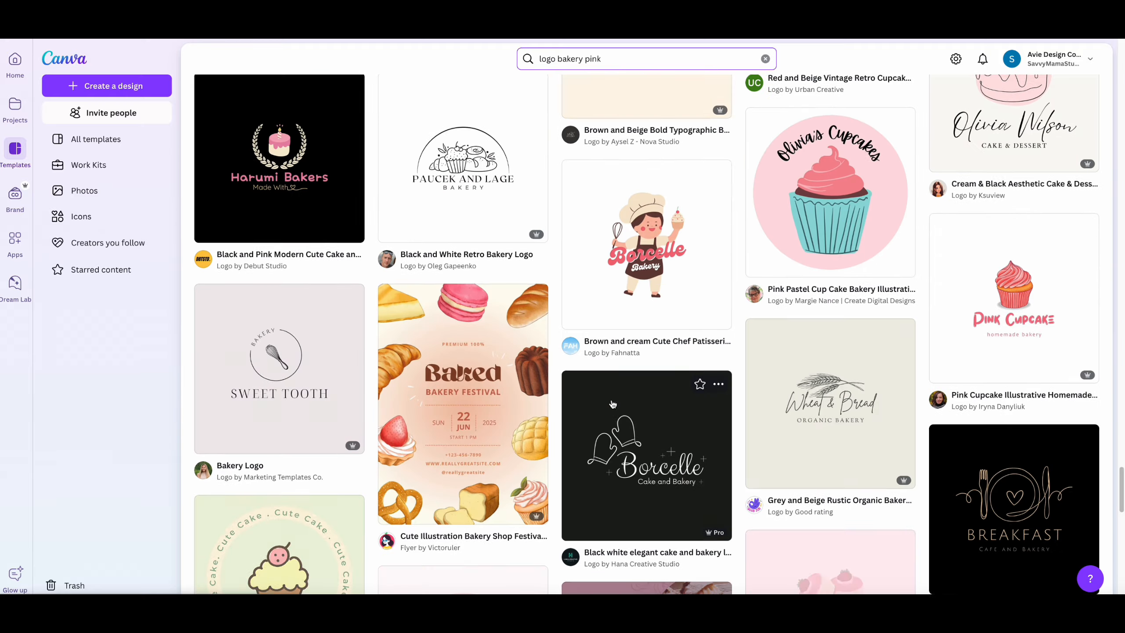
{"action": "scroll", "coordinate": [711, 333], "scroll_direction": "down", "scroll_amount": 5}
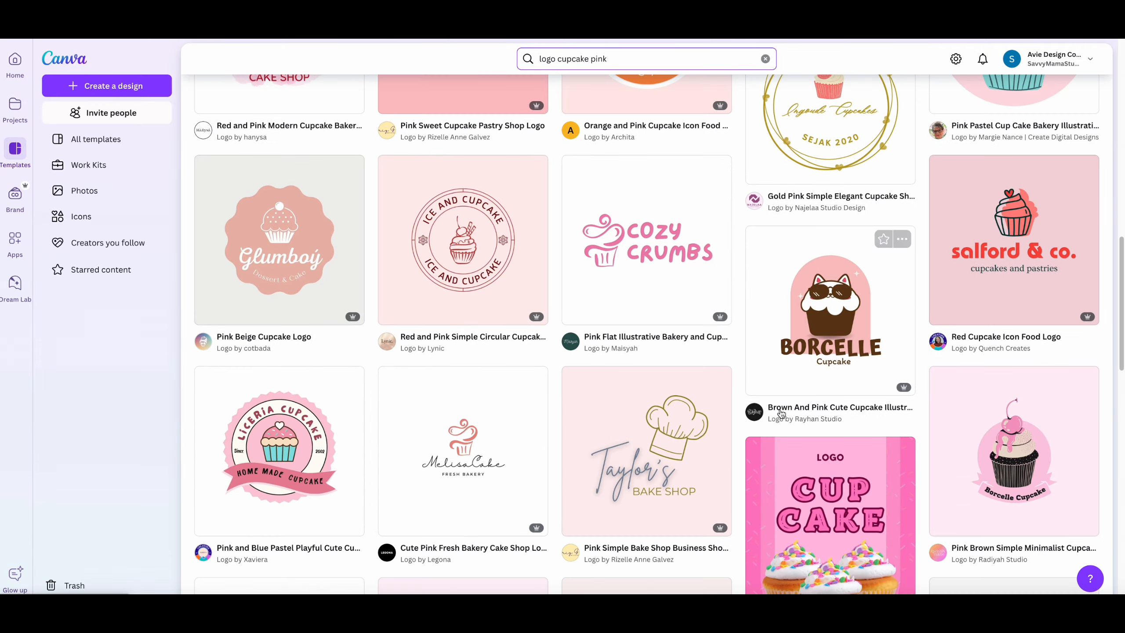
Step: Search the templates for "logo cupcake pink" and open the Pink and Blue Pastel Playful Cute Cupcake Circle Logo for customizing
{"action": "scroll", "coordinate": [788, 411], "scroll_direction": "down", "scroll_amount": 6}
{"action": "scroll", "coordinate": [788, 411], "scroll_direction": "up", "scroll_amount": 4}
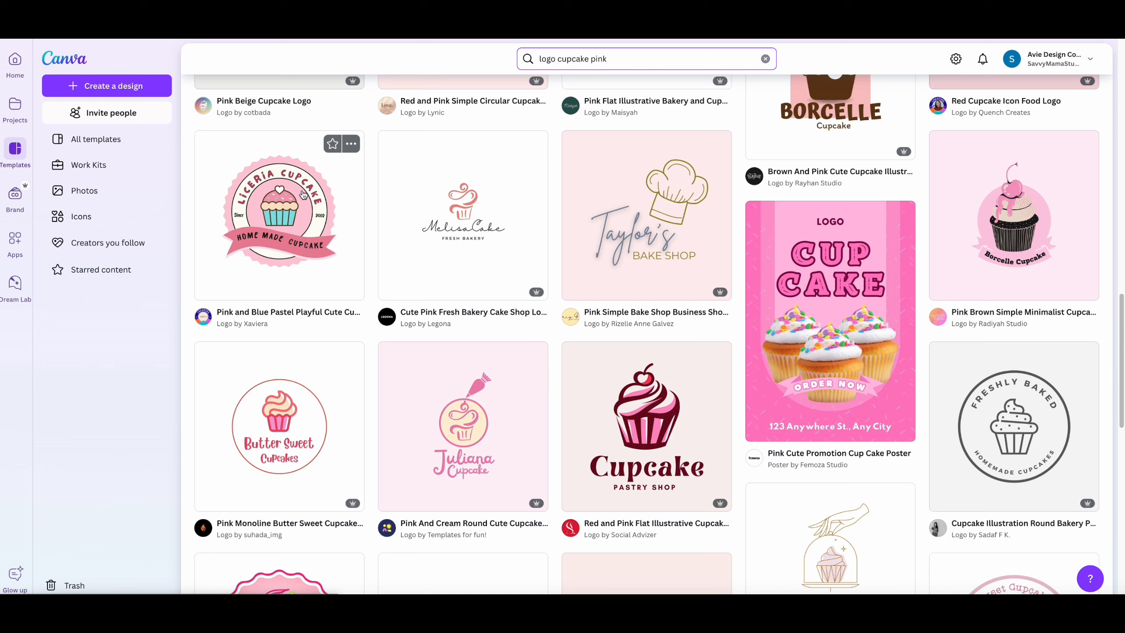
{"action": "left_click", "coordinate": [322, 220]}
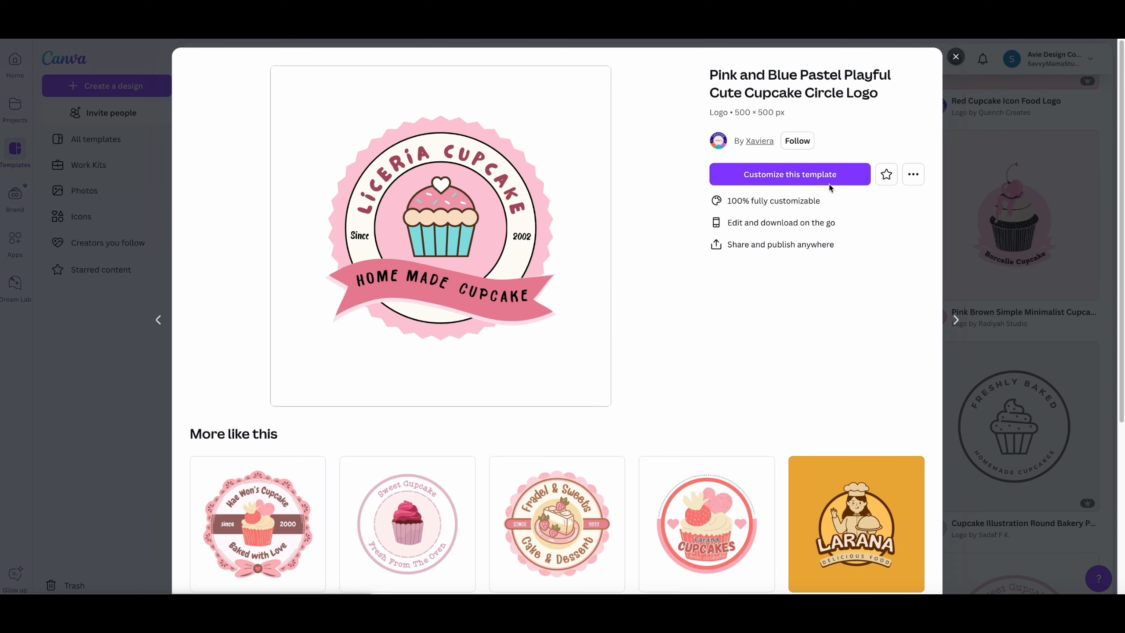
{"action": "left_click", "coordinate": [796, 180]}
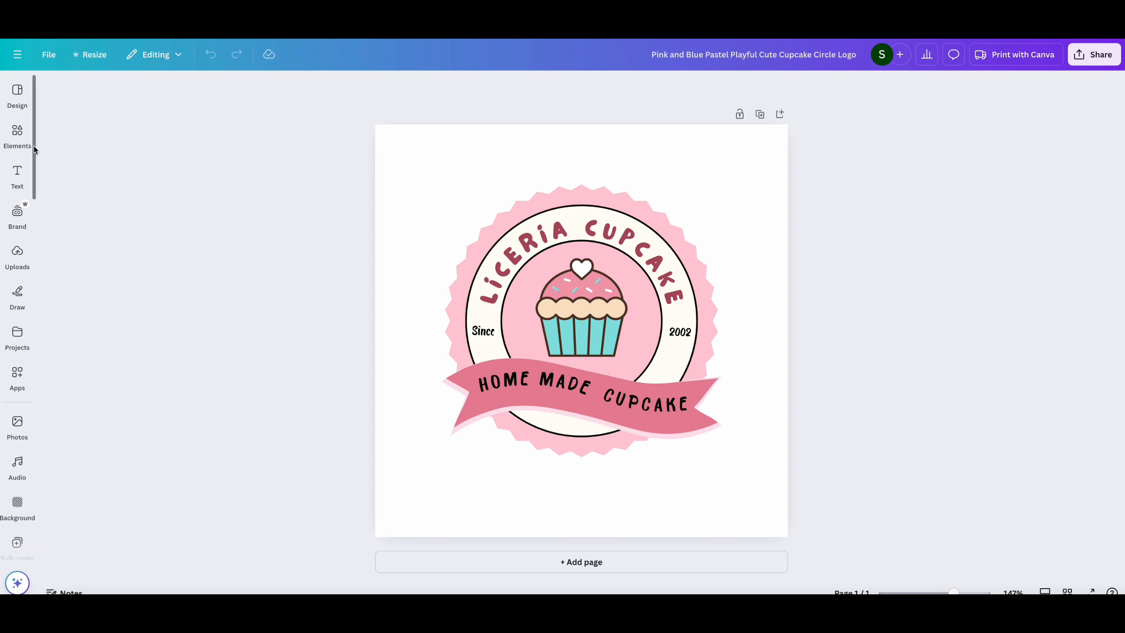
Step: Search the elements for "color pallete" and look through all the matching graphics
{"action": "left_click", "coordinate": [18, 134]}
{"action": "type", "text": "color pallet"}
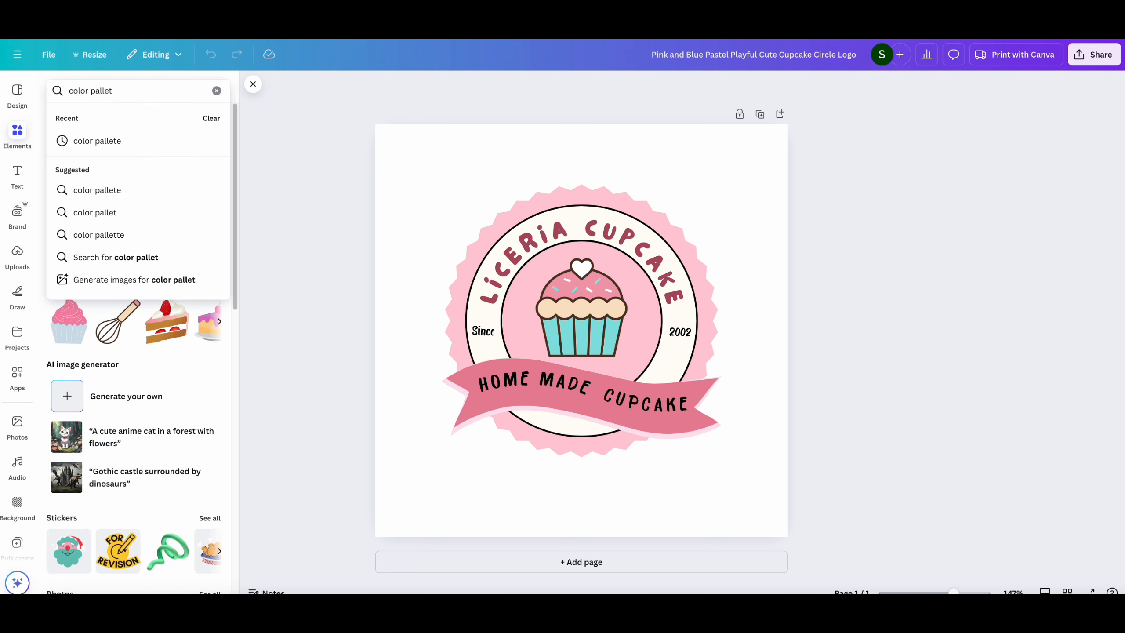
{"action": "type", "text": "e"}
{"action": "key", "text": "Return"}
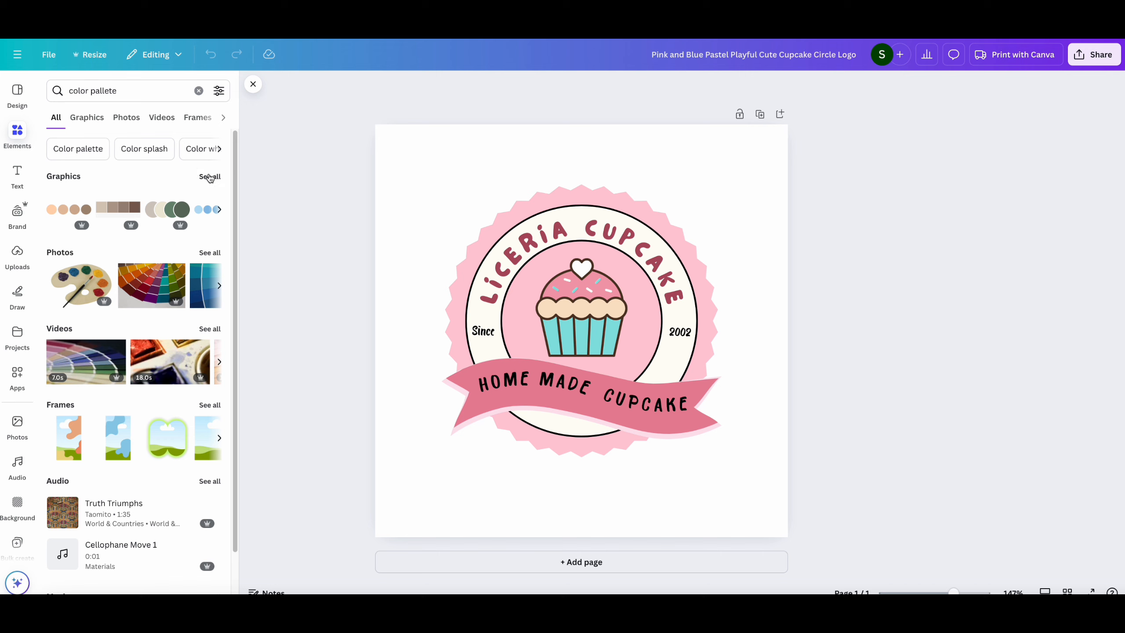
{"action": "left_click", "coordinate": [210, 176]}
{"action": "scroll", "coordinate": [76, 345], "scroll_direction": "down", "scroll_amount": 3}
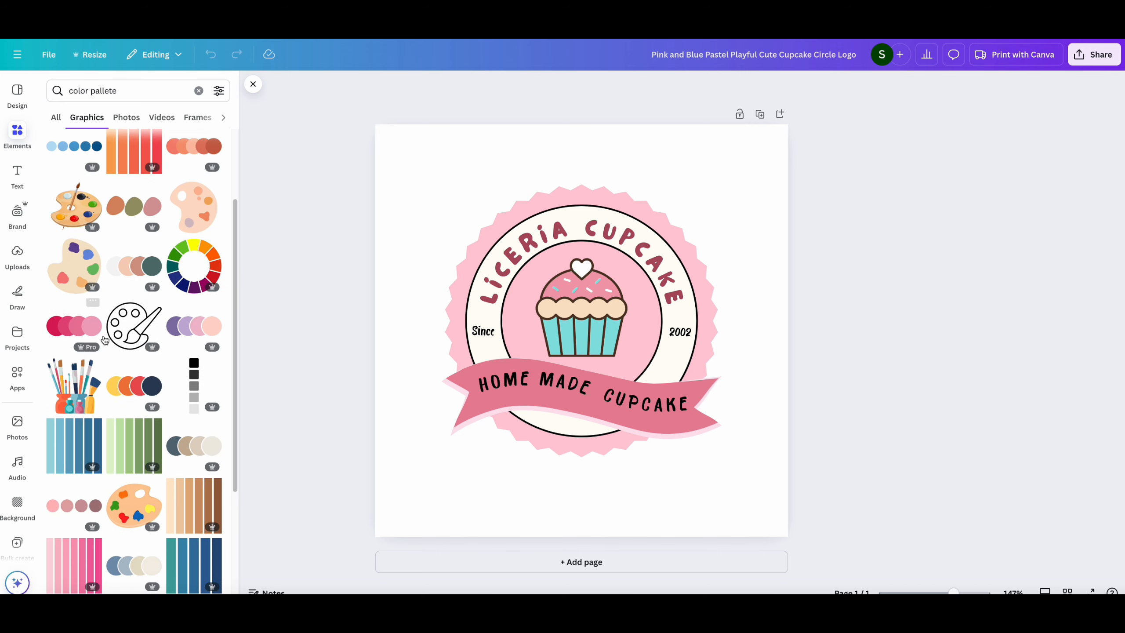
{"action": "scroll", "coordinate": [76, 345], "scroll_direction": "down", "scroll_amount": 4}
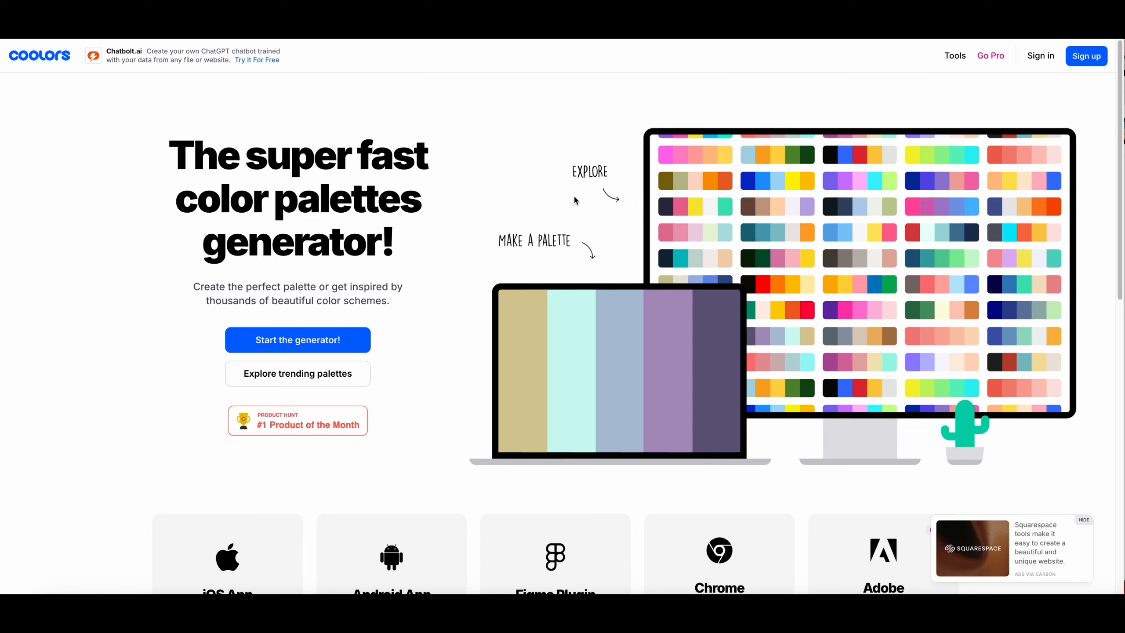
Step: Switch to Coolors, open the trending color palettes and copy the pink #FFB3C6 from the all-pink palette
{"action": "left_click", "coordinate": [283, 377]}
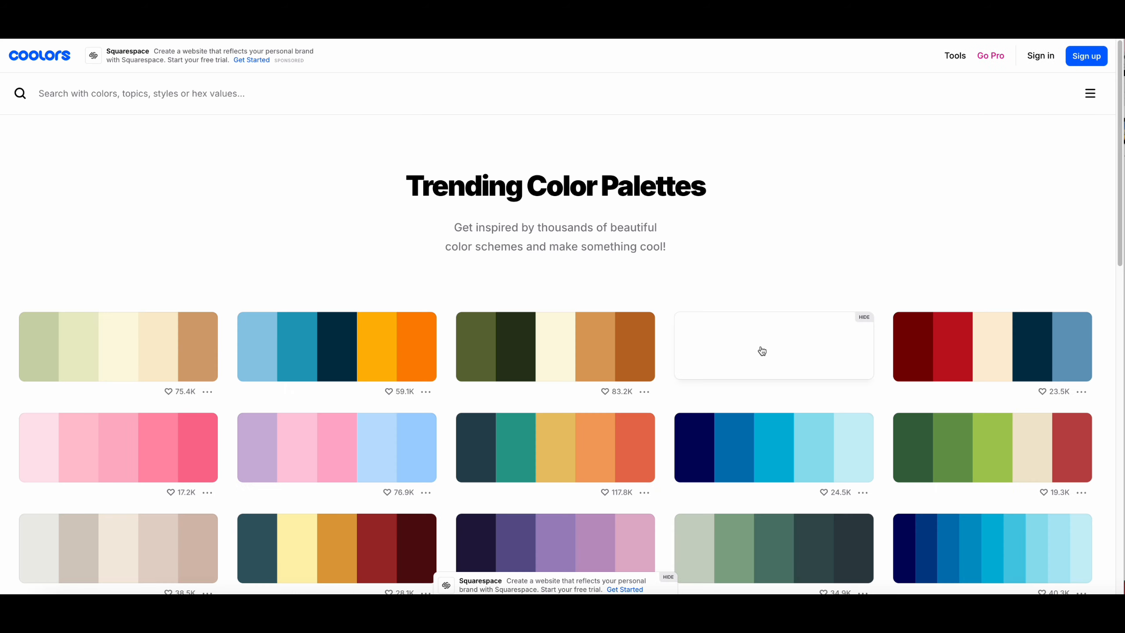
{"action": "scroll", "coordinate": [761, 347], "scroll_direction": "down", "scroll_amount": 5}
{"action": "scroll", "coordinate": [783, 464], "scroll_direction": "down", "scroll_amount": 6}
{"action": "scroll", "coordinate": [780, 468], "scroll_direction": "up", "scroll_amount": 6}
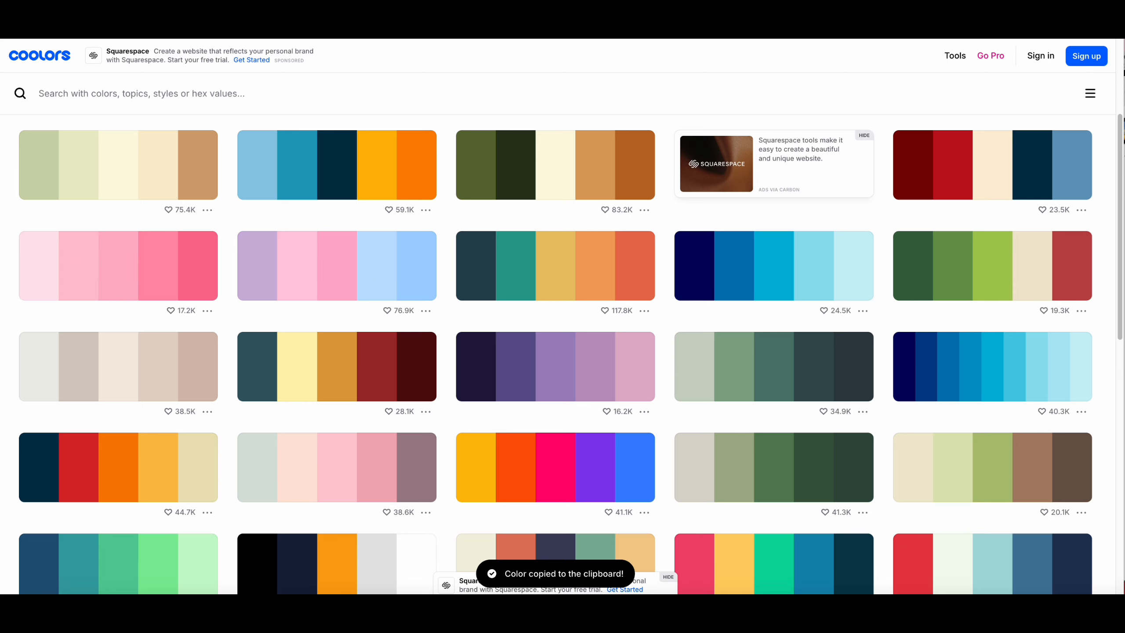
Step: Return to Canva and recolor the logo's outer scalloped badge with the copied pink #FFB3C6
{"action": "key", "text": "ctrl+Tab"}
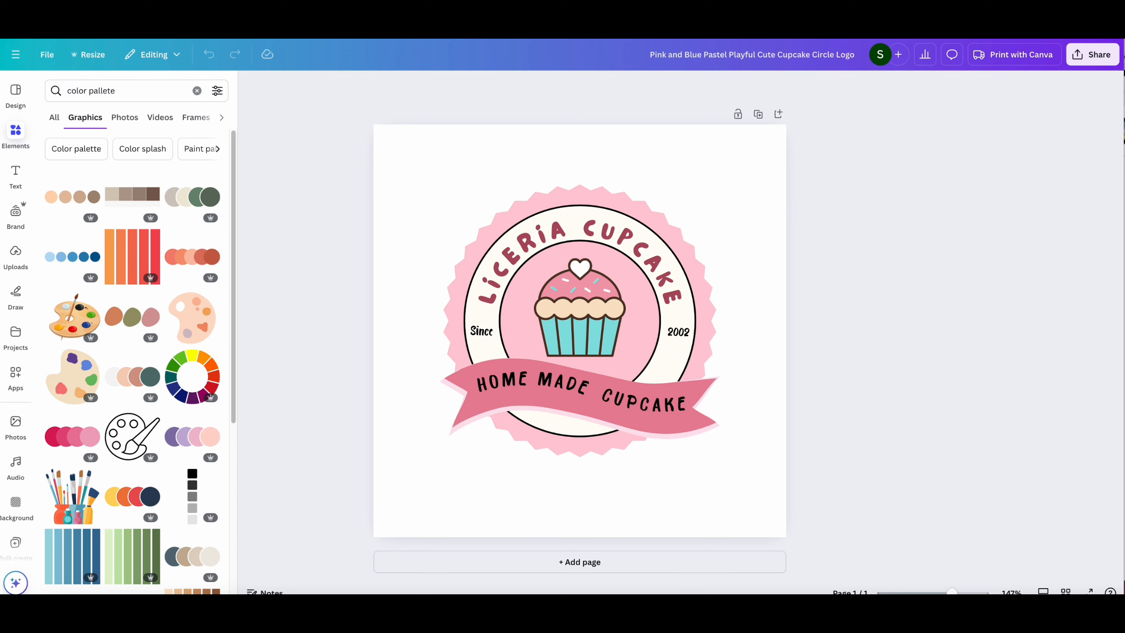
{"action": "left_click", "coordinate": [582, 197]}
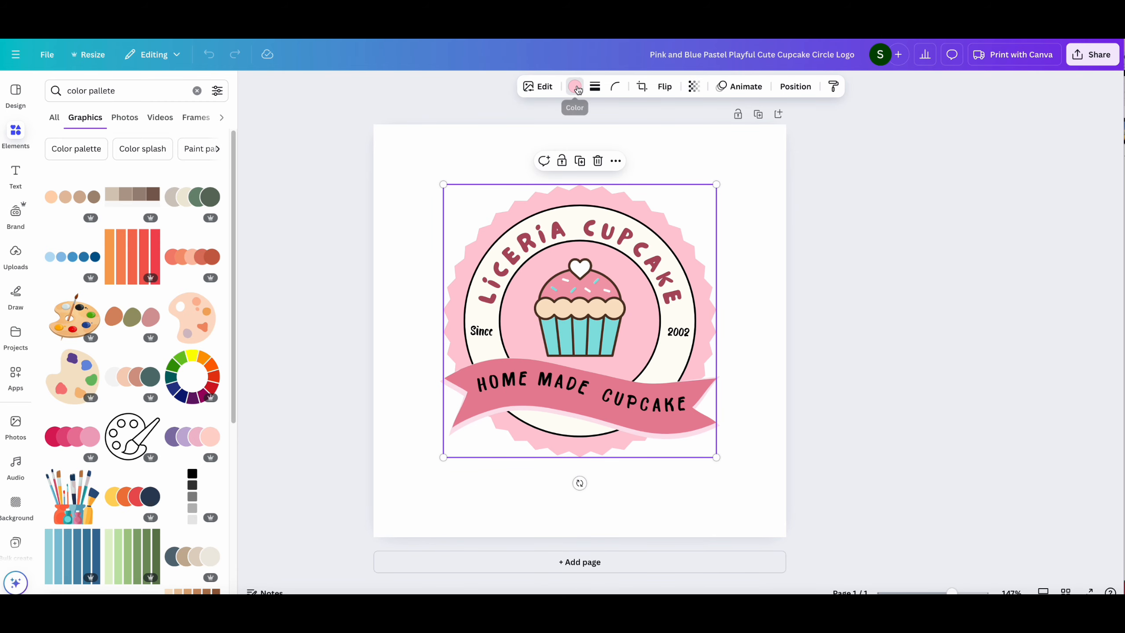
{"action": "left_click", "coordinate": [576, 88]}
{"action": "left_click", "coordinate": [154, 217]}
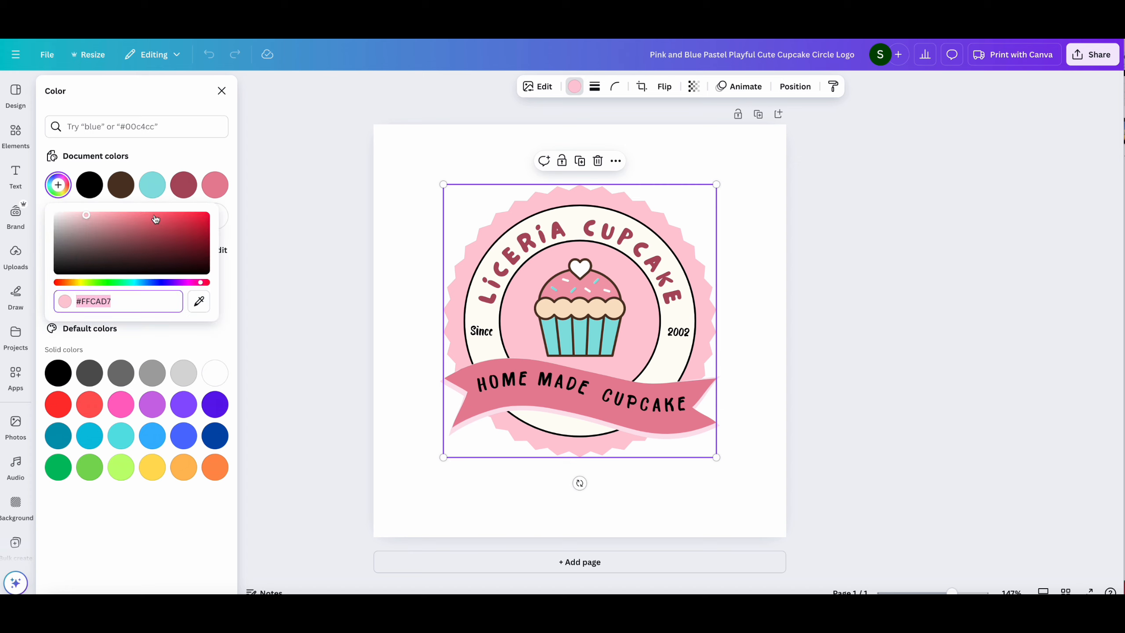
{"action": "right_click", "coordinate": [110, 301]}
{"action": "left_click", "coordinate": [124, 350]}
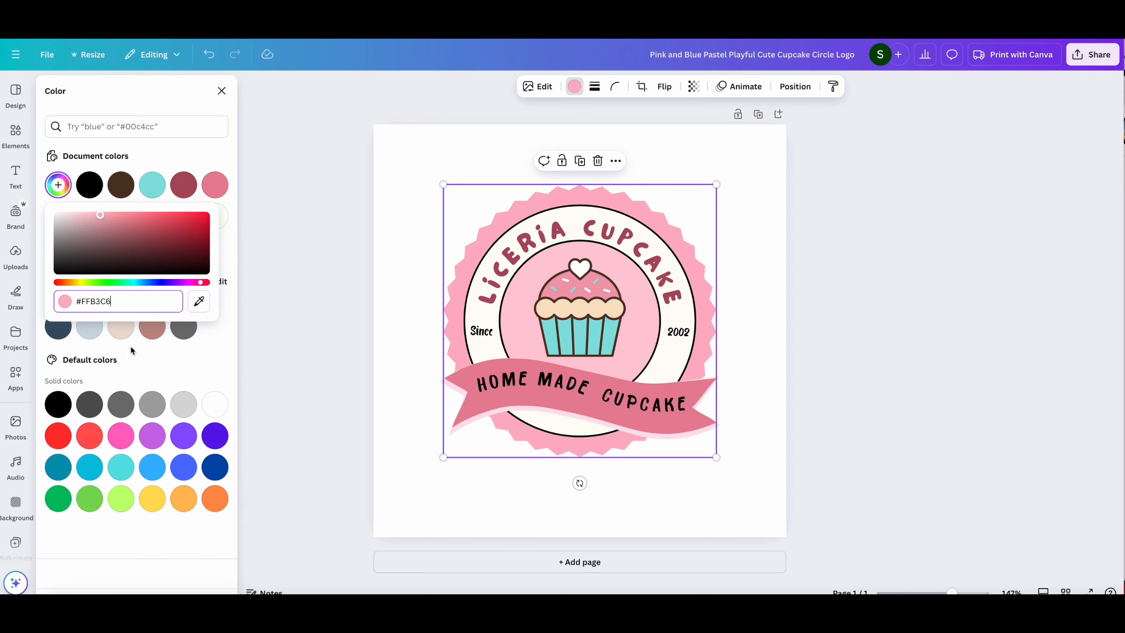
{"action": "left_click", "coordinate": [796, 255]}
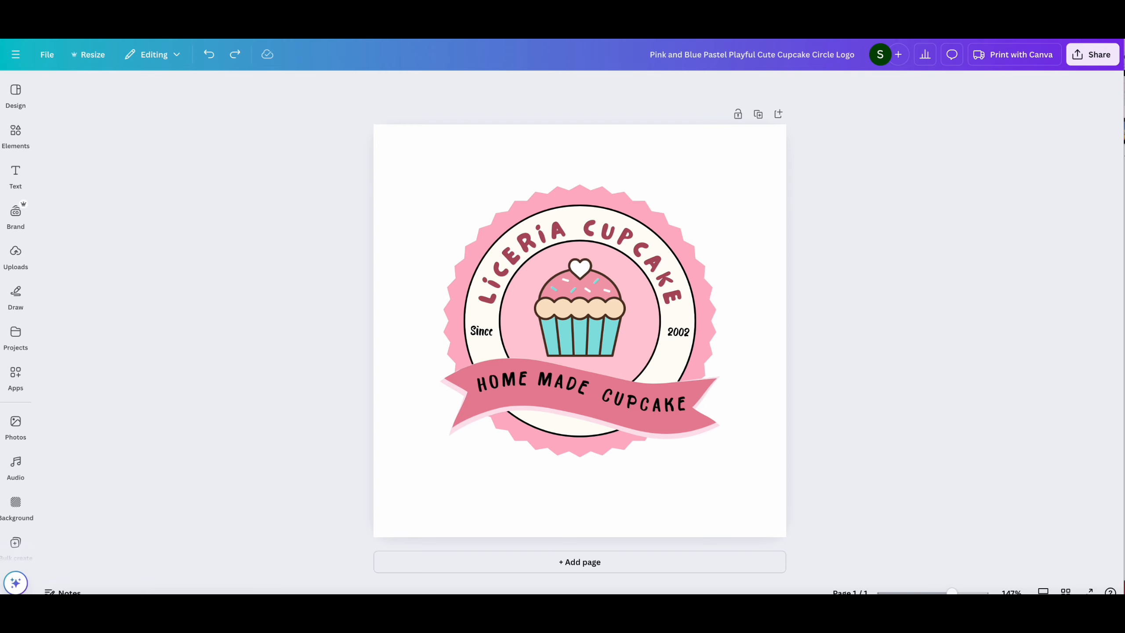
Step: Add a circle shape to the design, place it at the page's lower-left corner and shrink it to a small swatch
{"action": "left_click", "coordinate": [16, 293]}
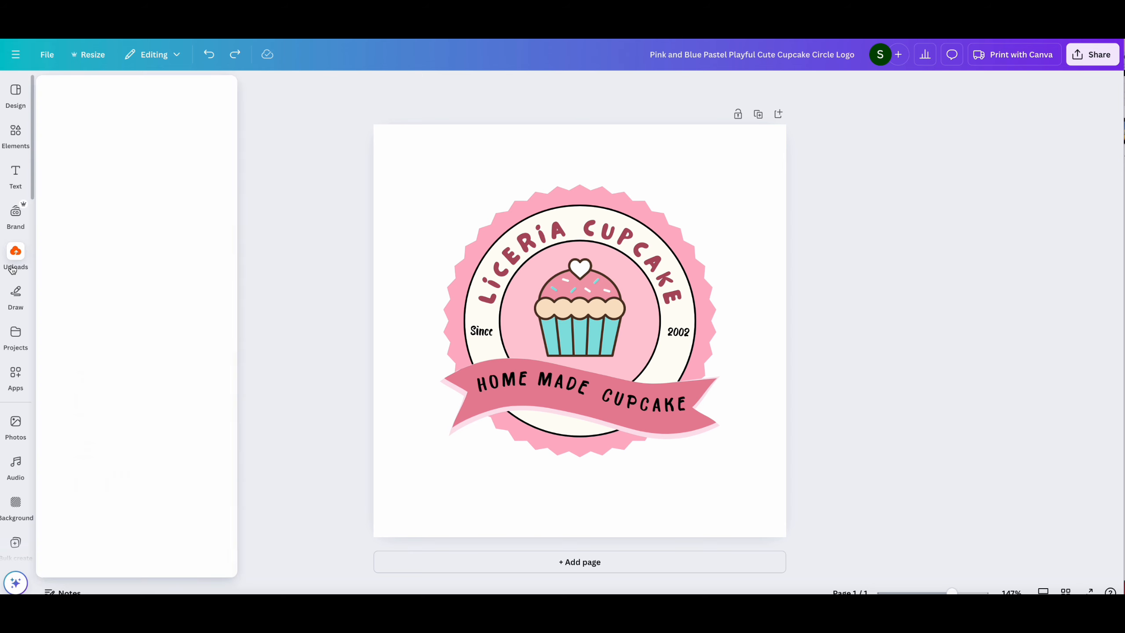
{"action": "left_click", "coordinate": [15, 131]}
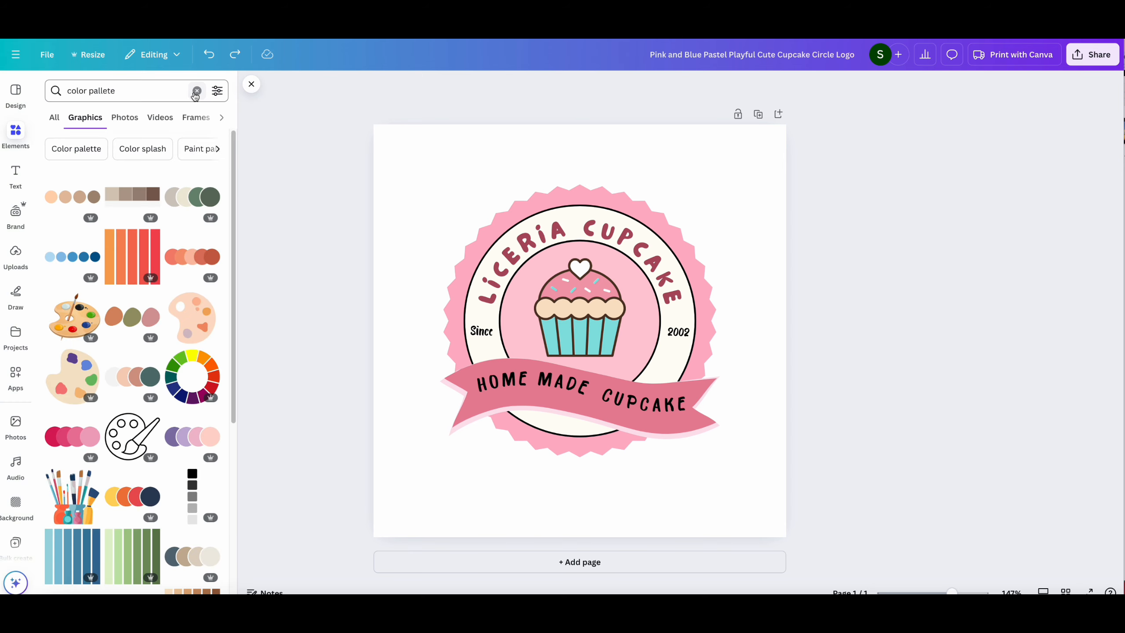
{"action": "left_click", "coordinate": [196, 91]}
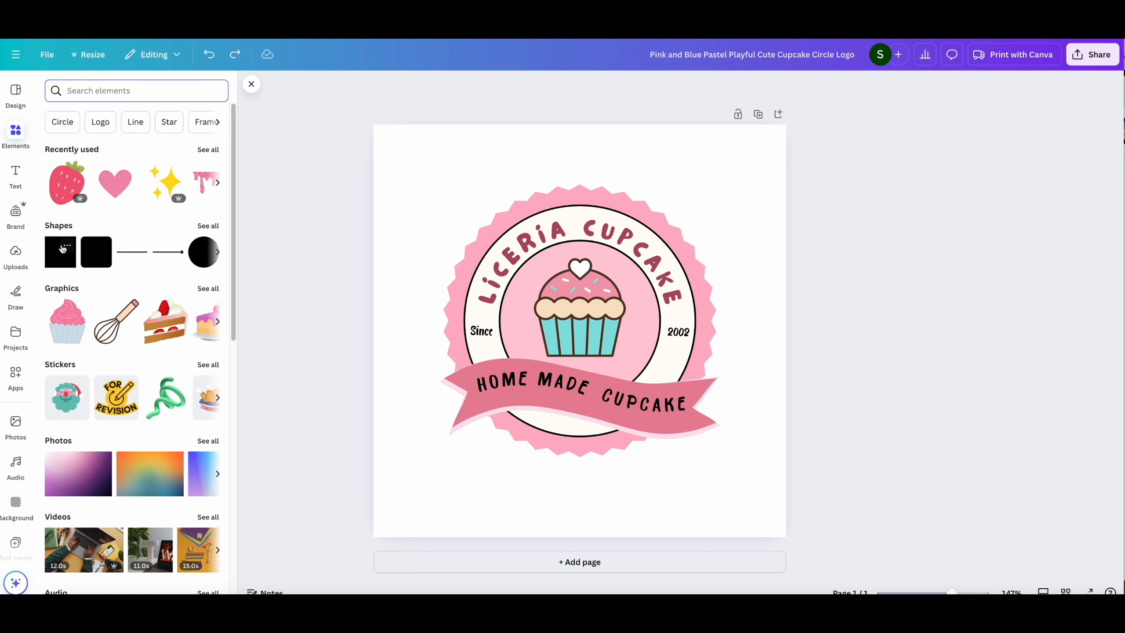
{"action": "left_click", "coordinate": [204, 252]}
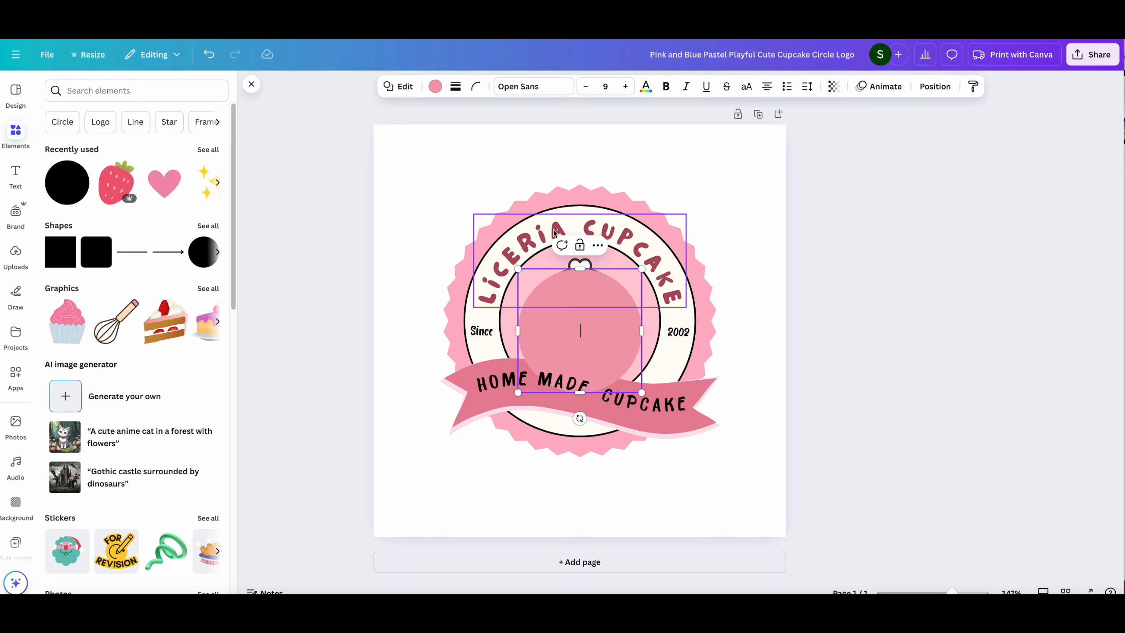
{"action": "left_click_drag", "start_coordinate": [584, 305], "coordinate": [430, 430]}
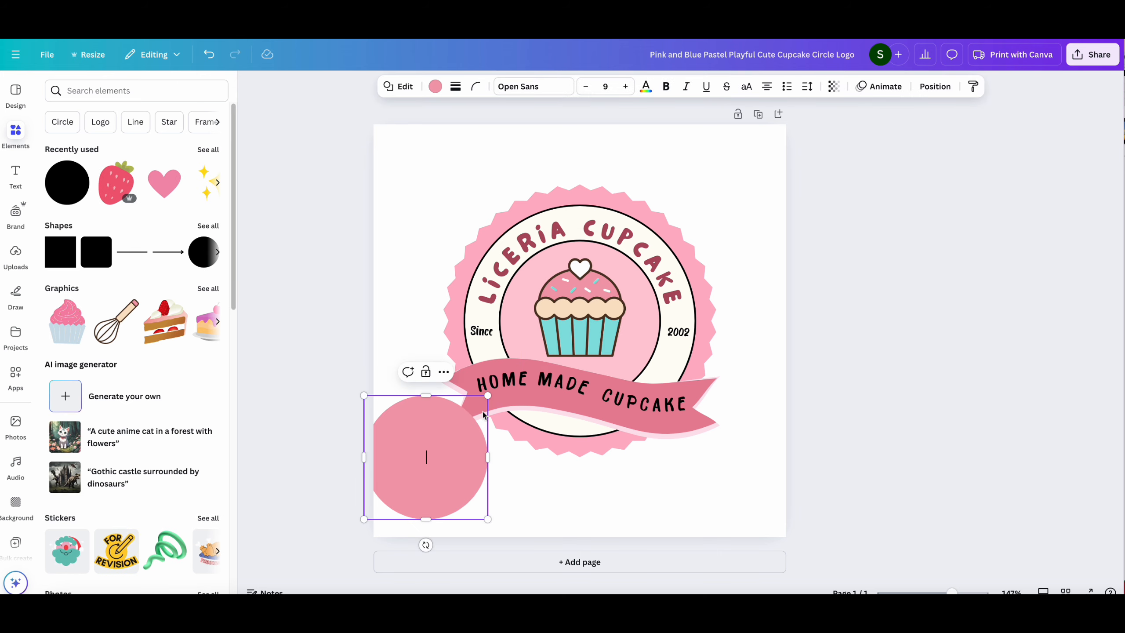
{"action": "left_click_drag", "start_coordinate": [490, 396], "coordinate": [402, 482]}
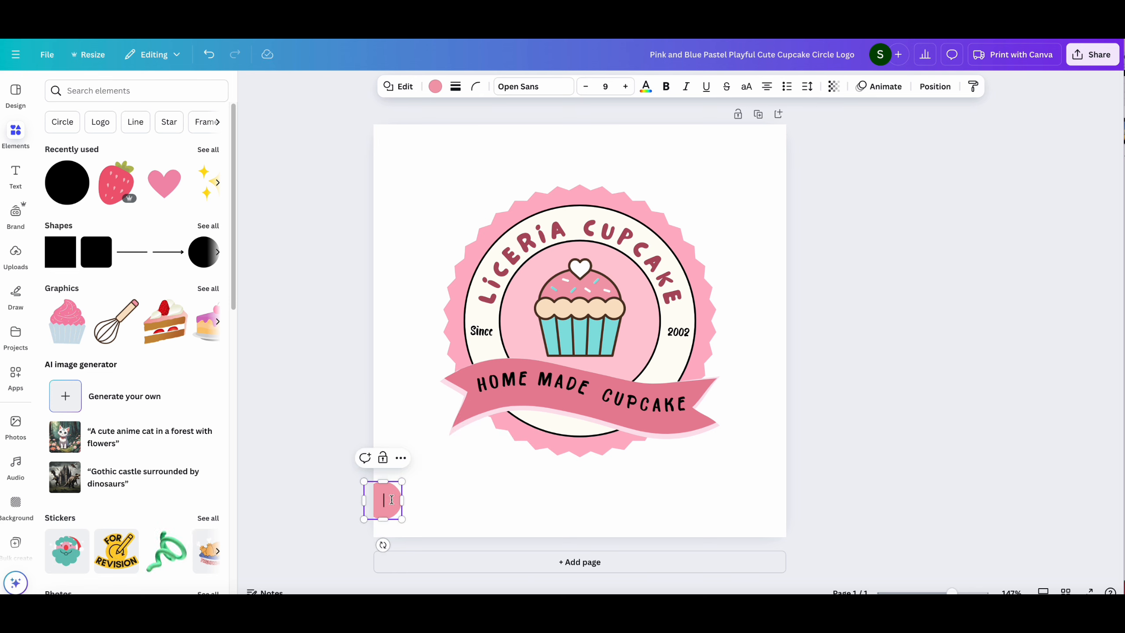
Step: Move the circle swatch to the page's lower-right corner and duplicate it leftward into an evenly spaced row
{"action": "left_click_drag", "start_coordinate": [389, 500], "coordinate": [769, 507]}
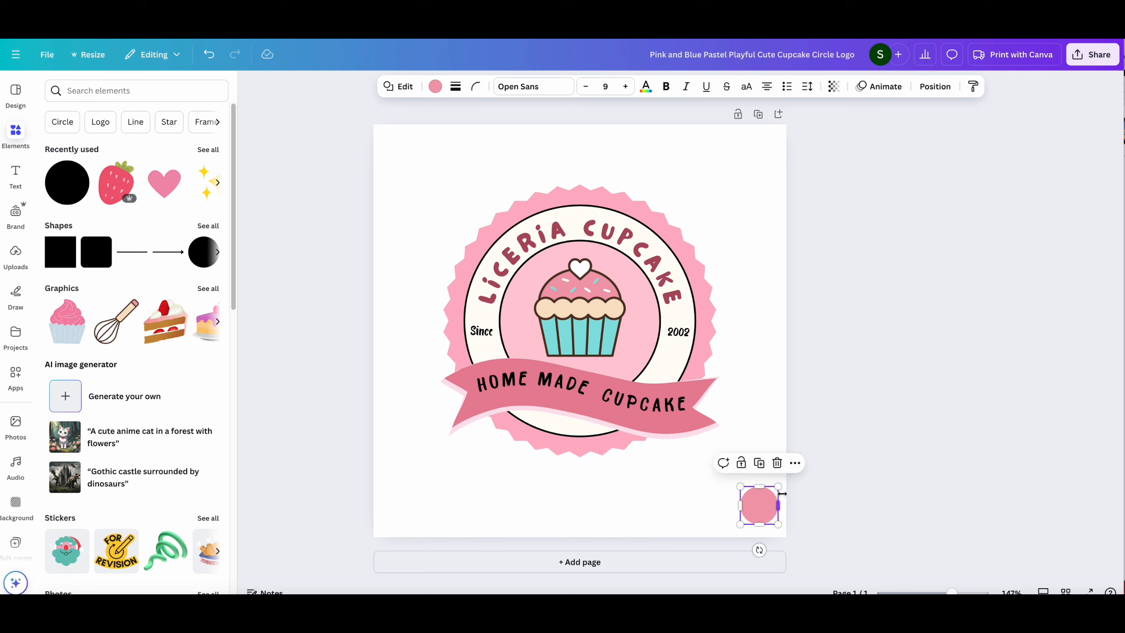
{"action": "left_click", "coordinate": [759, 464]}
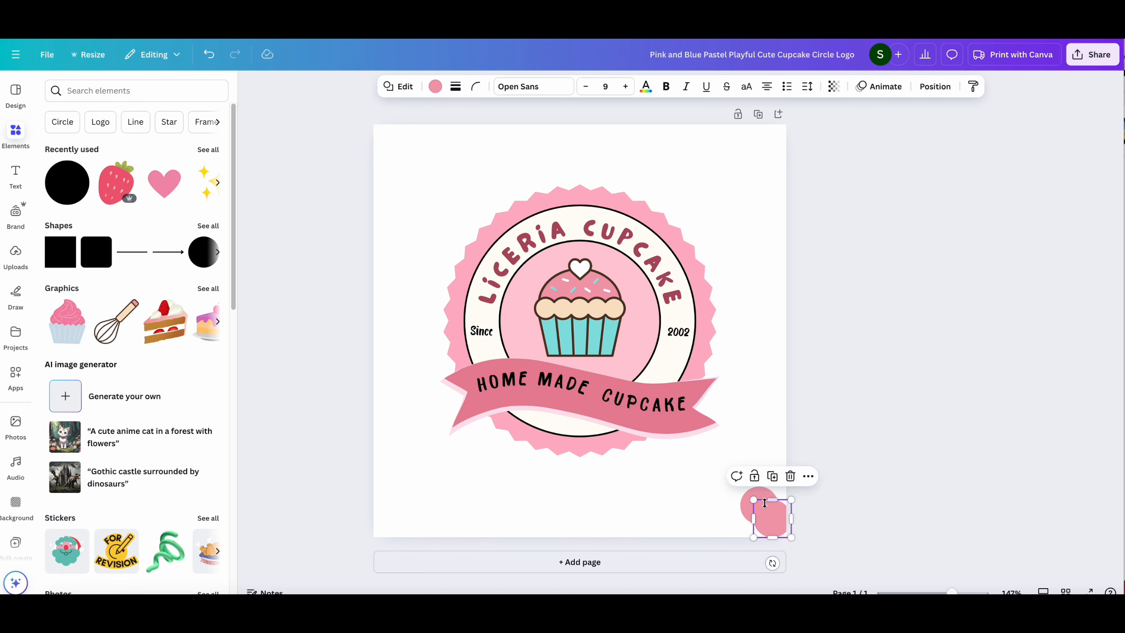
{"action": "left_click_drag", "start_coordinate": [758, 513], "coordinate": [719, 505]}
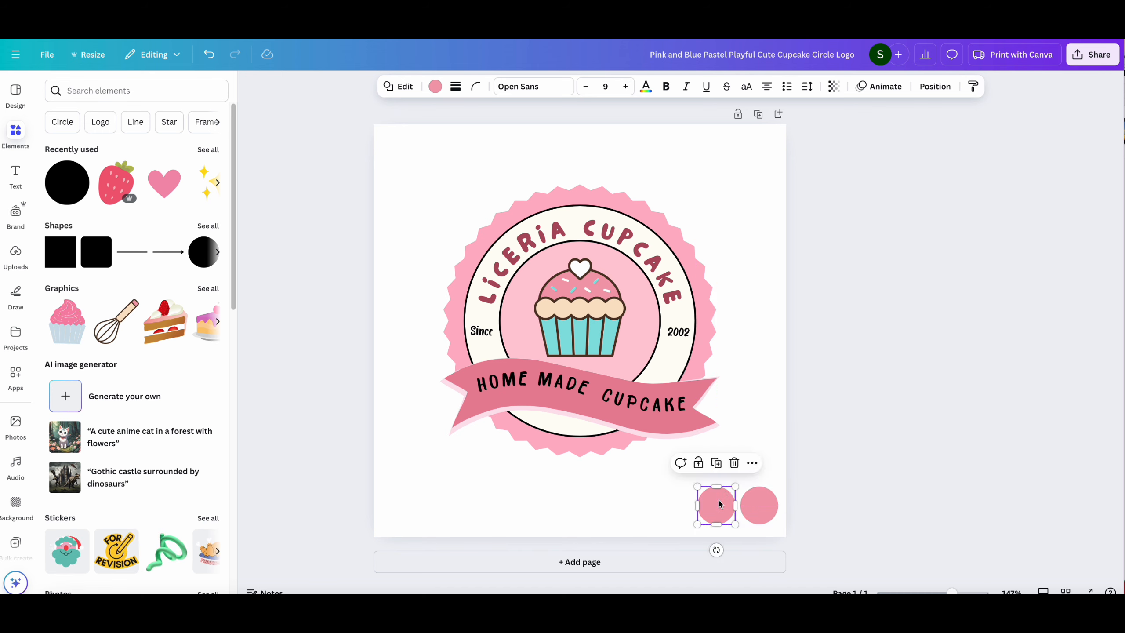
{"action": "left_click", "coordinate": [718, 464]}
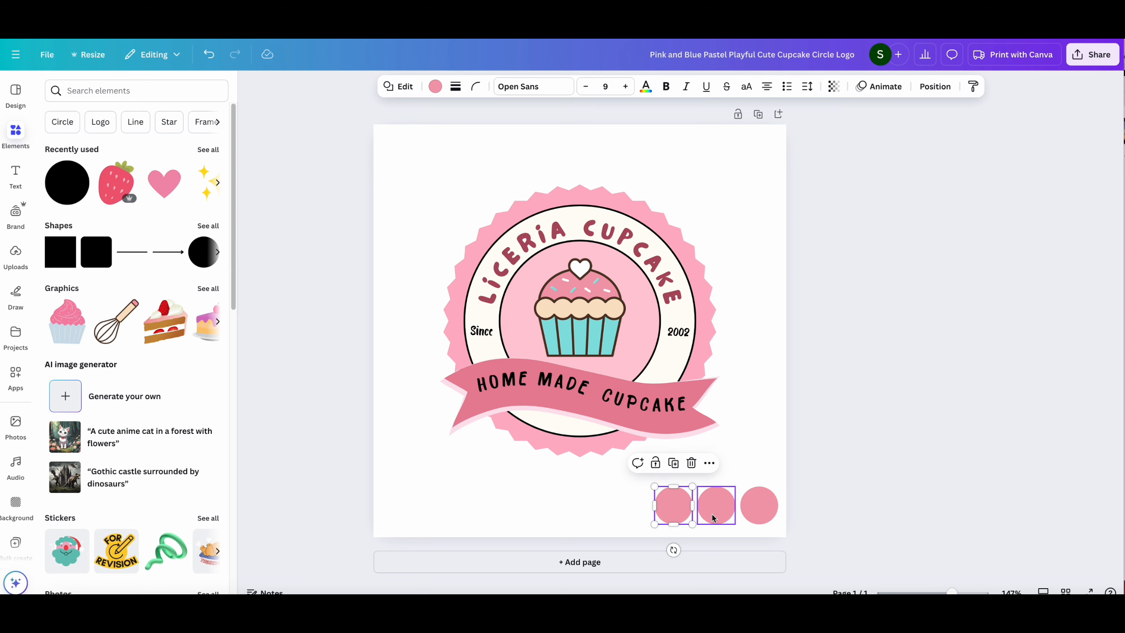
{"action": "left_click", "coordinate": [794, 410]}
{"action": "left_click", "coordinate": [759, 508]}
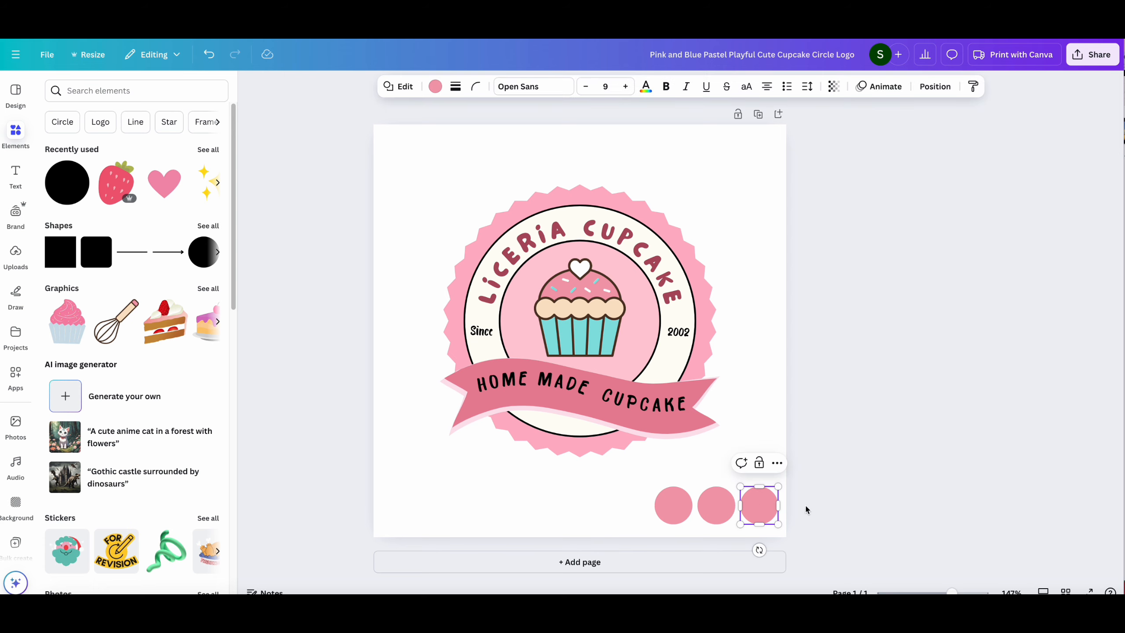
{"action": "left_click", "coordinate": [725, 516]}
{"action": "left_click", "coordinate": [682, 509]}
Step: Open the fill color of the swatch second from the right, switch to Coolors and copy #FF8FAB from the all-pink palette
{"action": "left_click", "coordinate": [725, 506]}
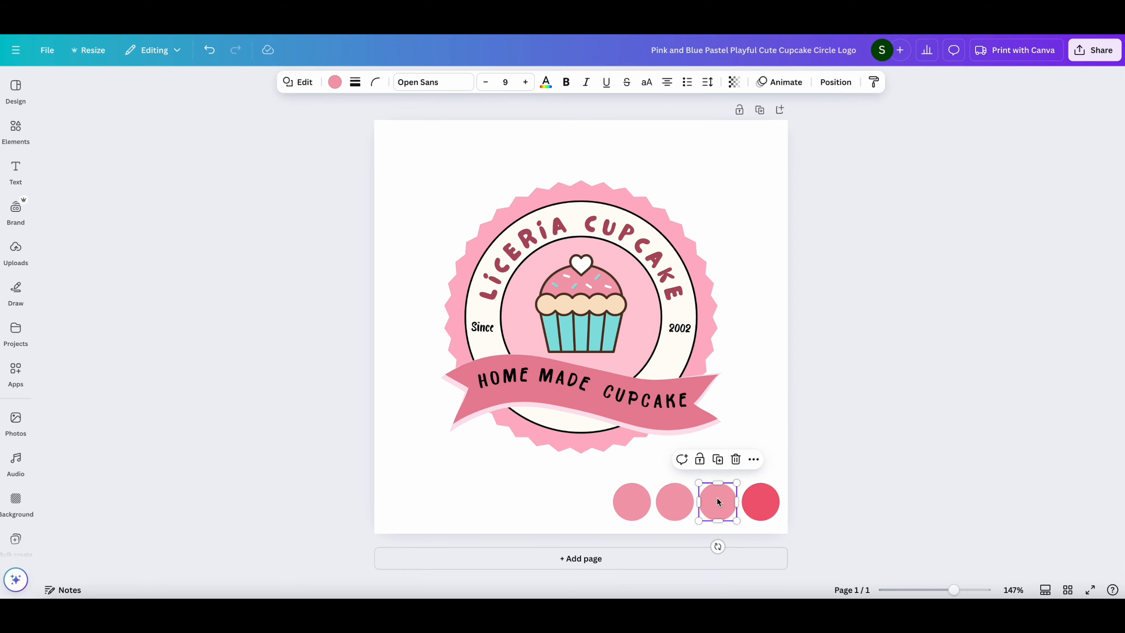
{"action": "left_click", "coordinate": [340, 82]}
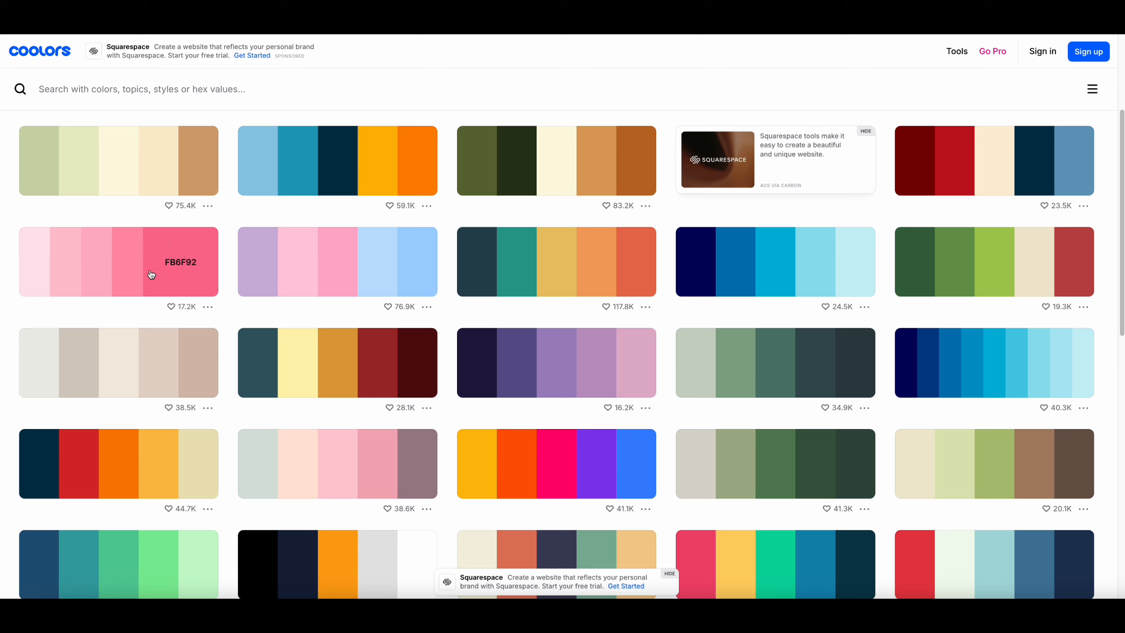
{"action": "left_click", "coordinate": [153, 265]}
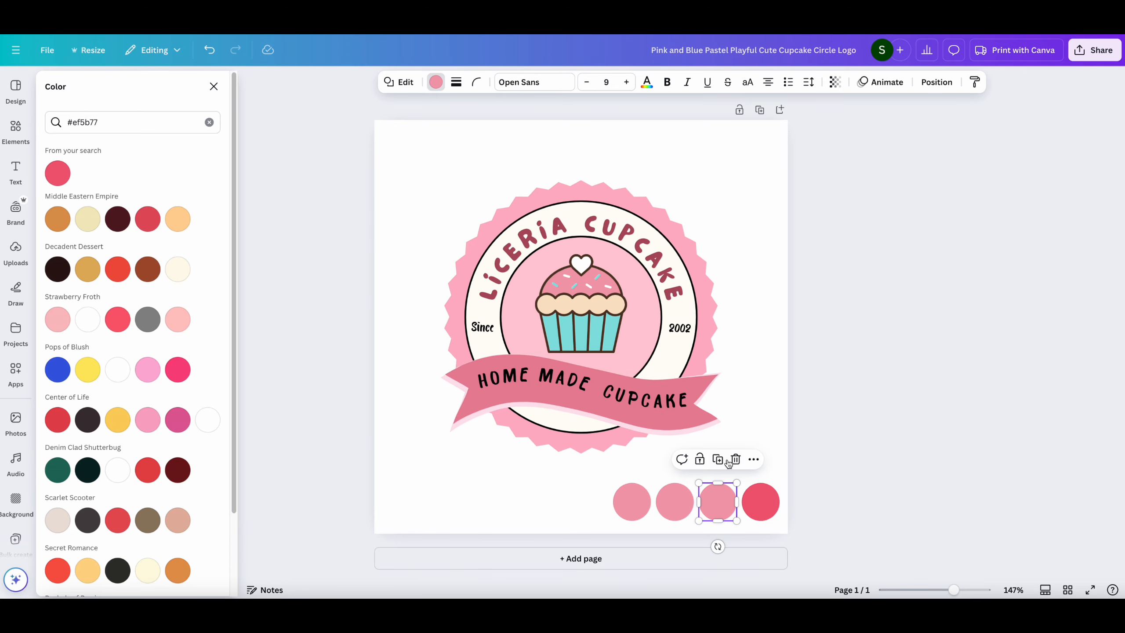
Step: Return to Canva and recolor the selected swatch with the copied pink #FF8FAB
{"action": "left_click", "coordinate": [210, 122]}
{"action": "left_click", "coordinate": [101, 124]}
{"action": "right_click", "coordinate": [101, 123]}
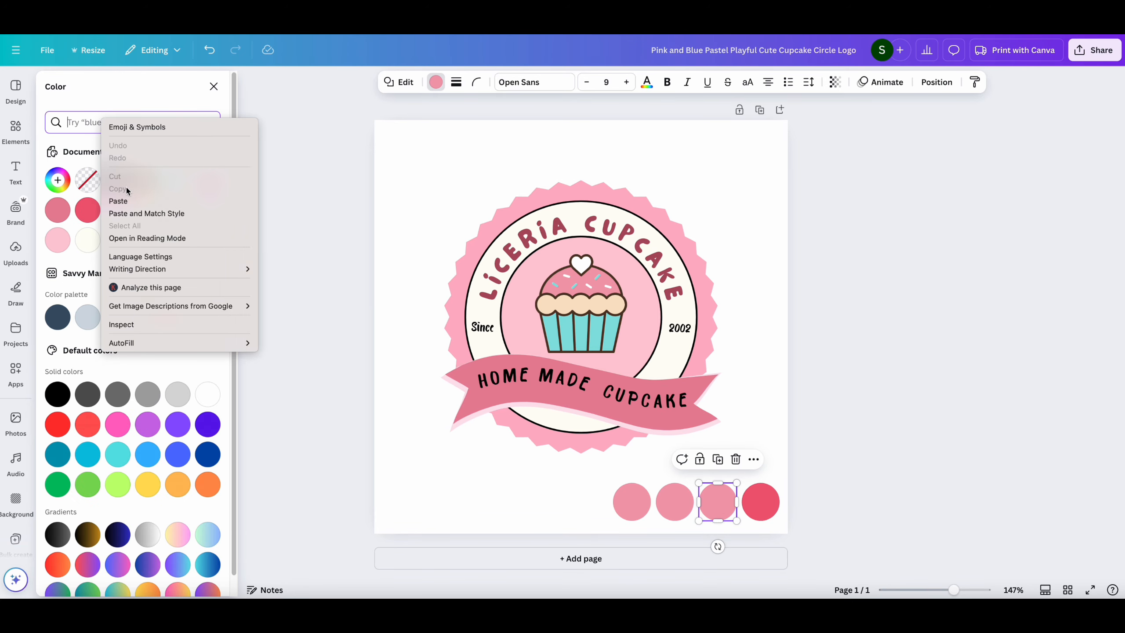
{"action": "left_click", "coordinate": [131, 200]}
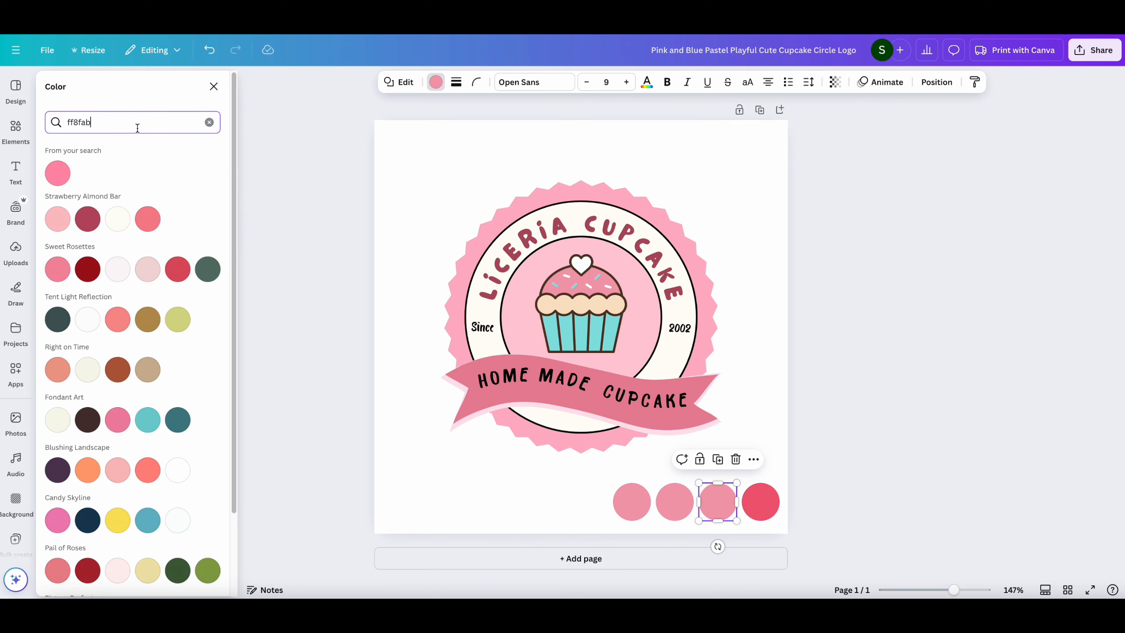
{"action": "left_click", "coordinate": [57, 172]}
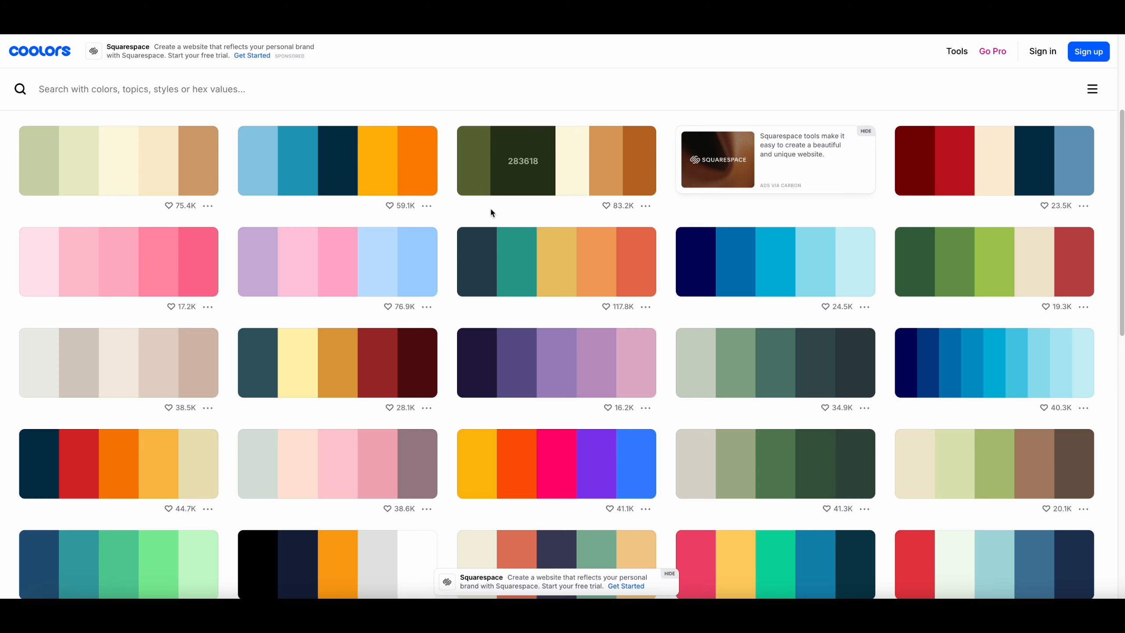
Step: Copy #FFB3C6 from the pink Coolors palette and apply it in Canva to the swatch second from the left
{"action": "left_click", "coordinate": [117, 262]}
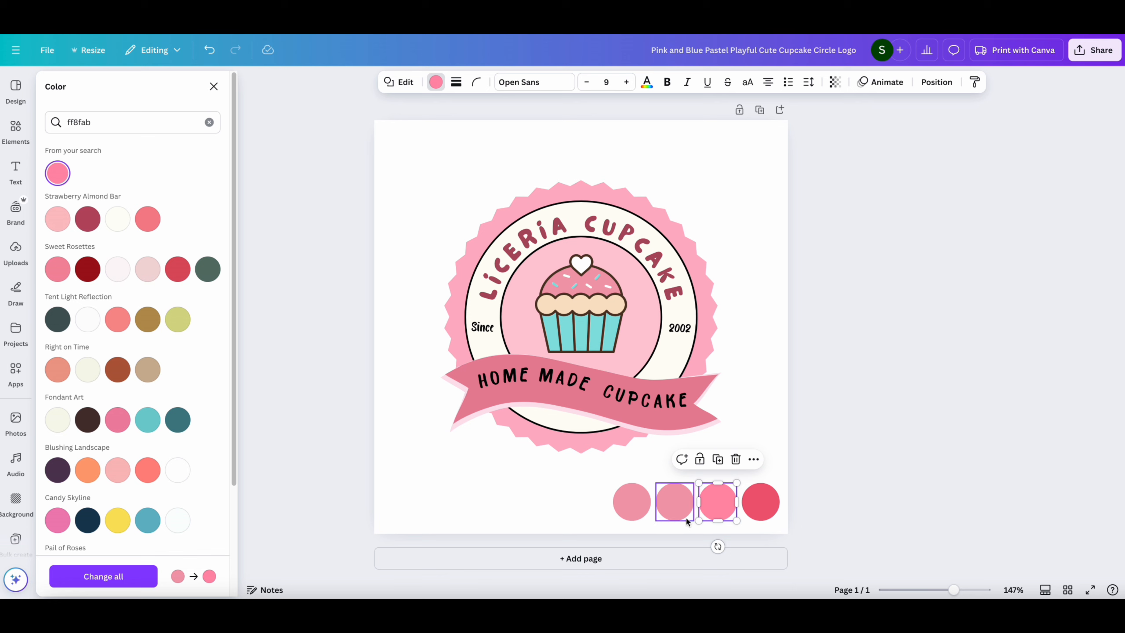
{"action": "left_click", "coordinate": [671, 503]}
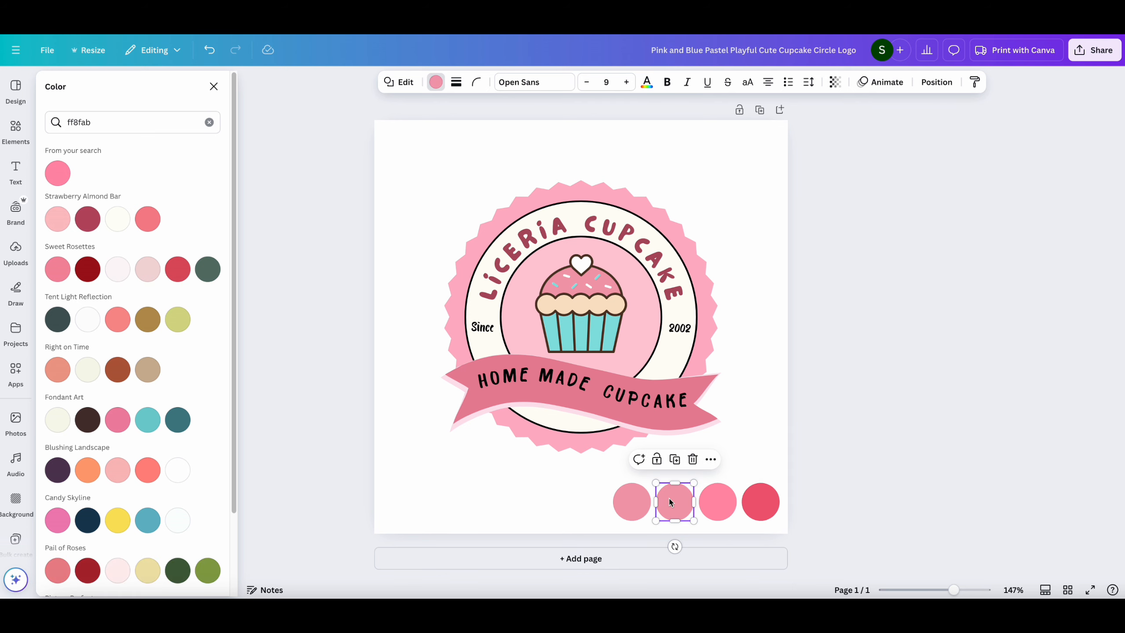
{"action": "left_click", "coordinate": [210, 122]}
{"action": "right_click", "coordinate": [149, 119]}
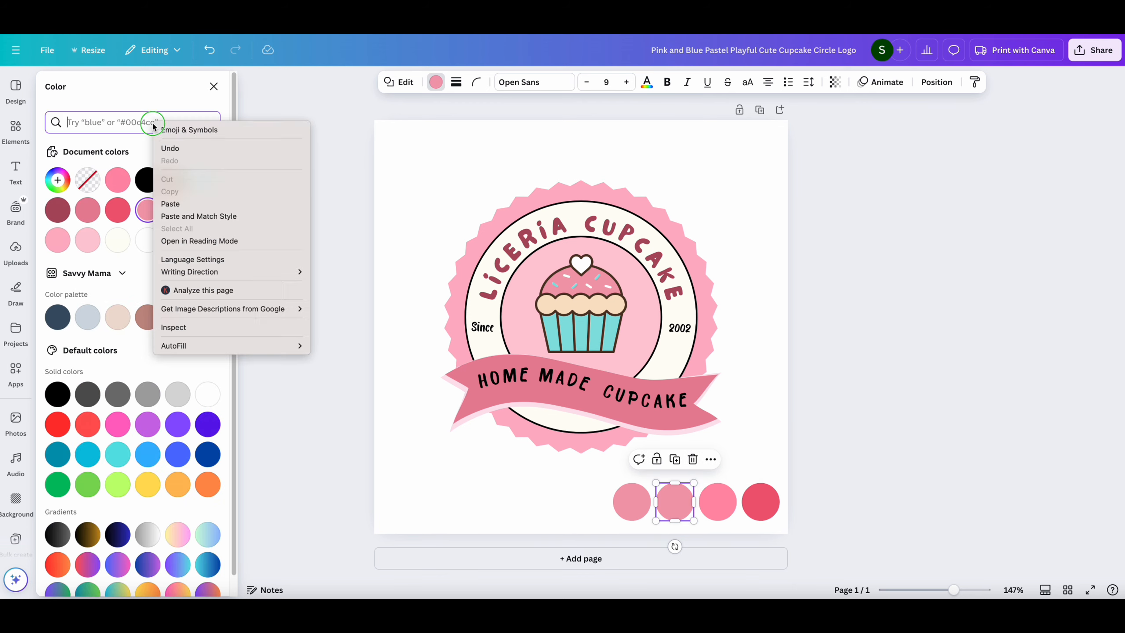
{"action": "left_click", "coordinate": [188, 208]}
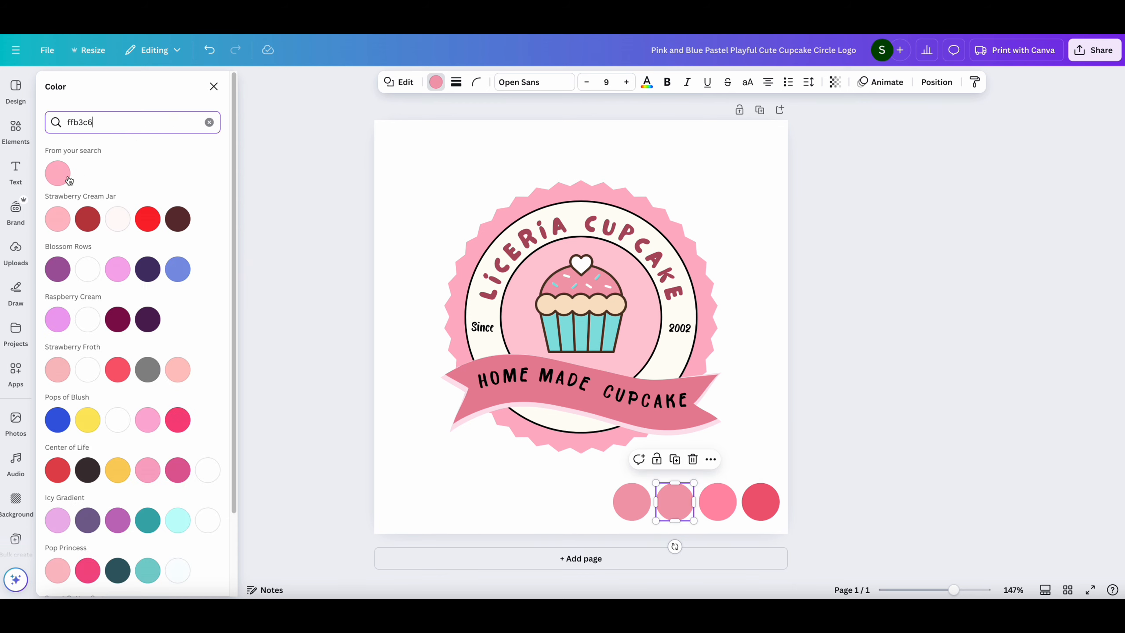
{"action": "left_click", "coordinate": [68, 179]}
Step: Delete the leftmost leftover circle, then move the three recolored swatches to the page's upper-right corner and enlarge them slightly
{"action": "left_click", "coordinate": [637, 505]}
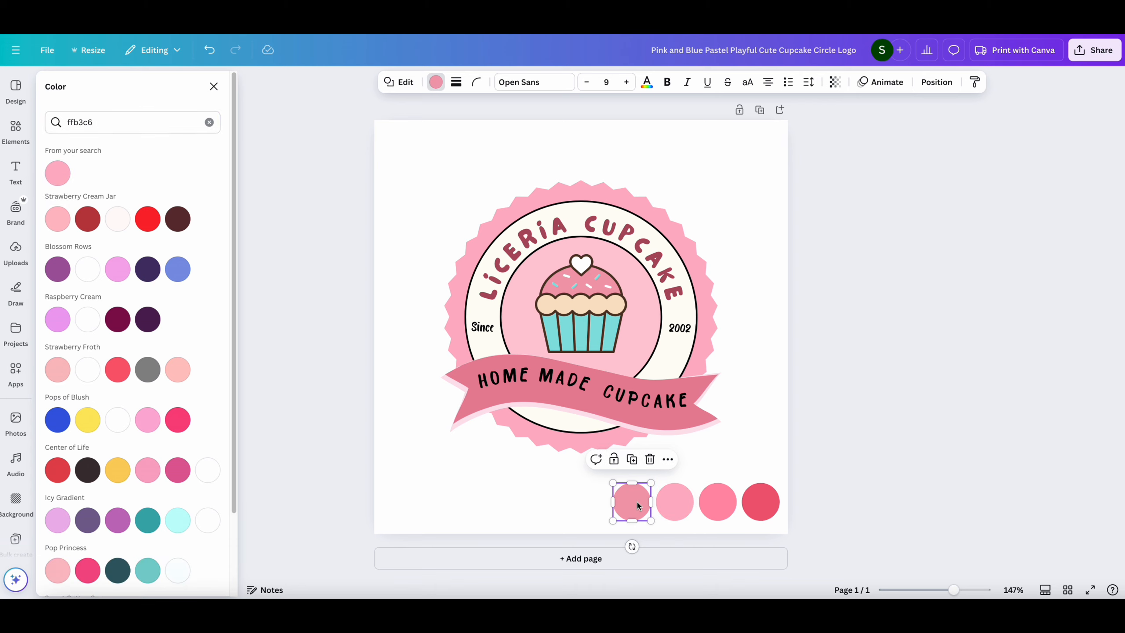
{"action": "left_click", "coordinate": [655, 458]}
{"action": "left_click_drag", "start_coordinate": [832, 524], "coordinate": [651, 481]}
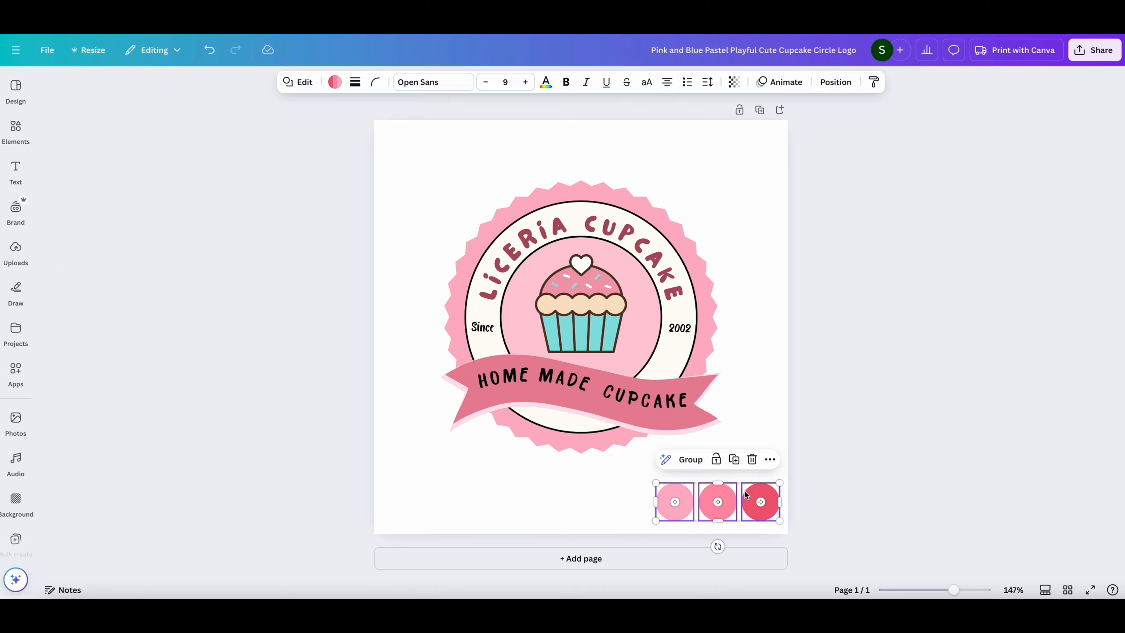
{"action": "left_click_drag", "start_coordinate": [743, 490], "coordinate": [768, 147]}
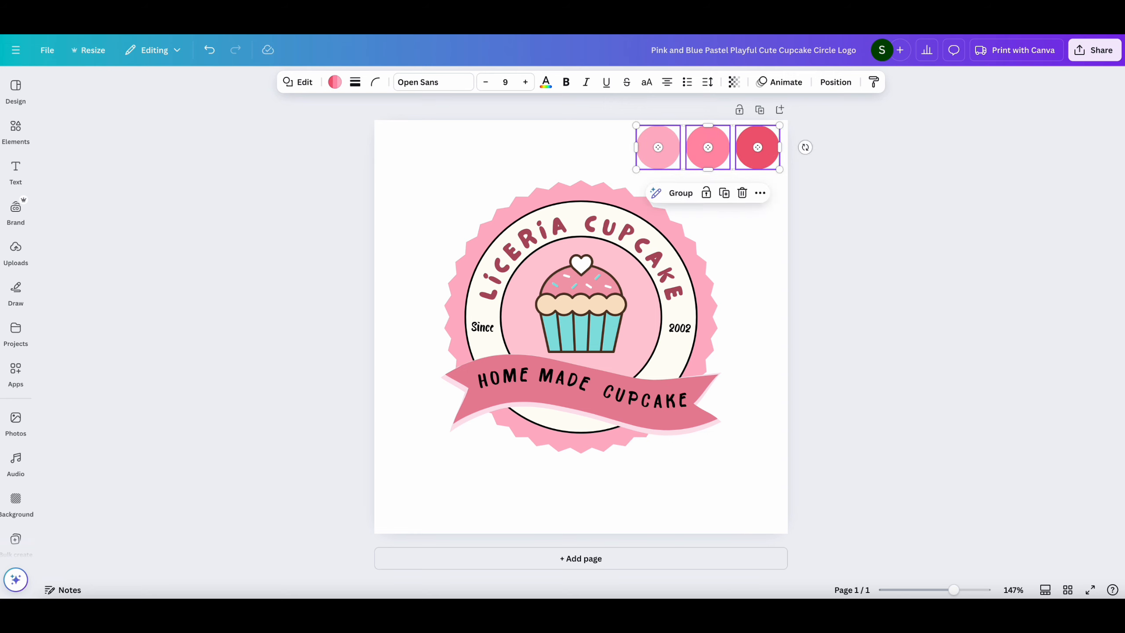
{"action": "left_click", "coordinate": [818, 419]}
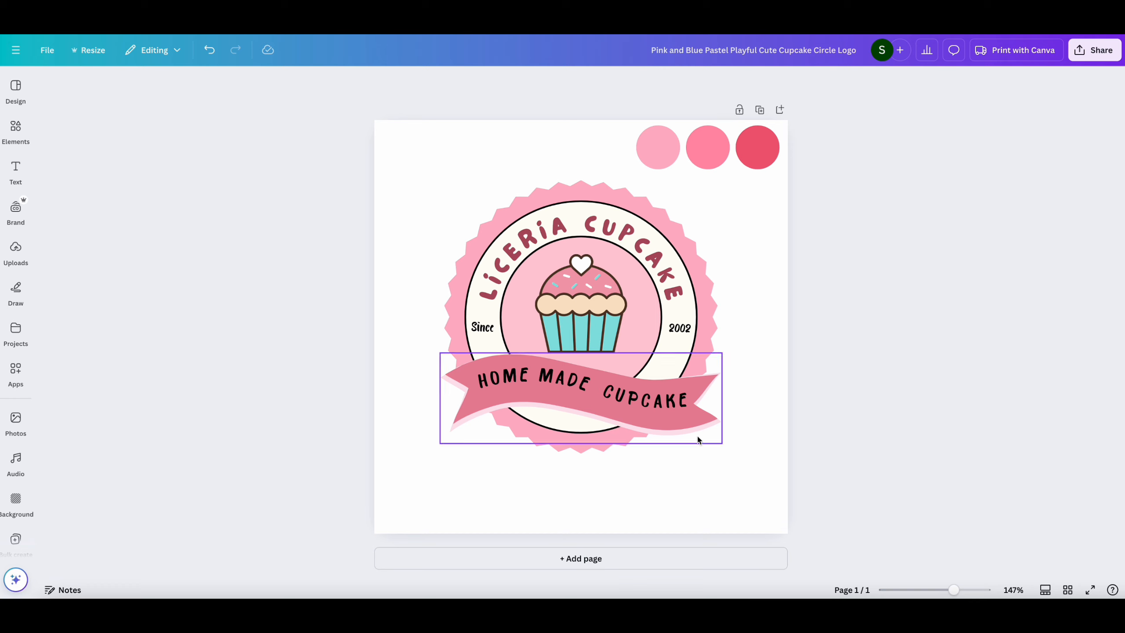
Step: Move the "HOME MADE" and "CUPCAKE" texts together off the ribbon to the page's upper-left corner
{"action": "left_click", "coordinate": [543, 381]}
{"action": "left_click", "coordinate": [647, 406], "text": "shift"}
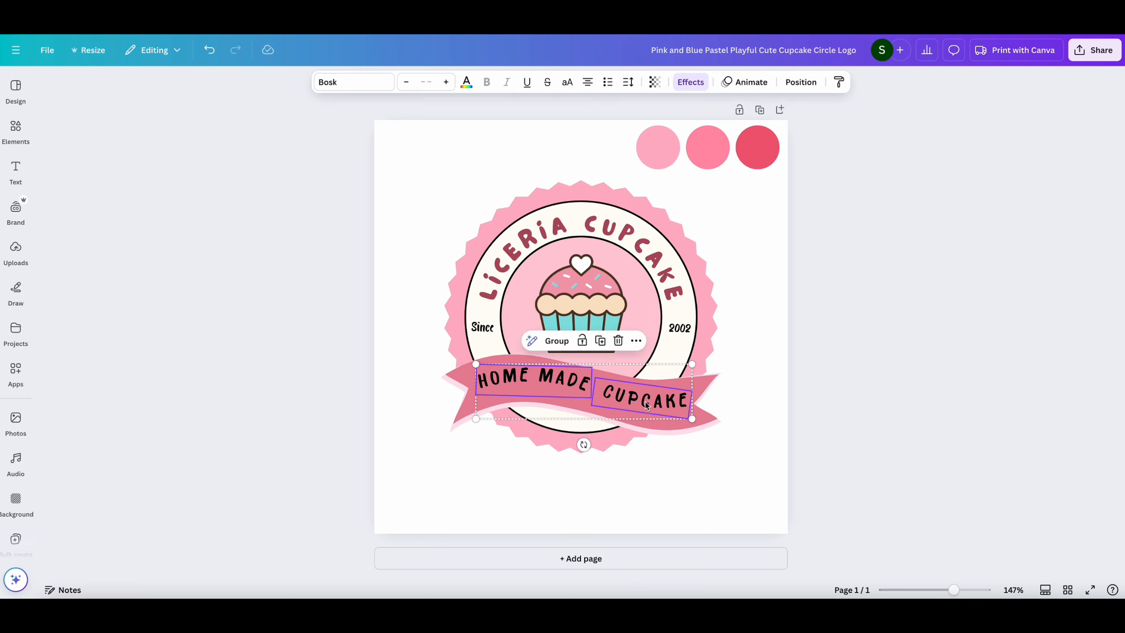
{"action": "left_click_drag", "start_coordinate": [647, 408], "coordinate": [553, 169]}
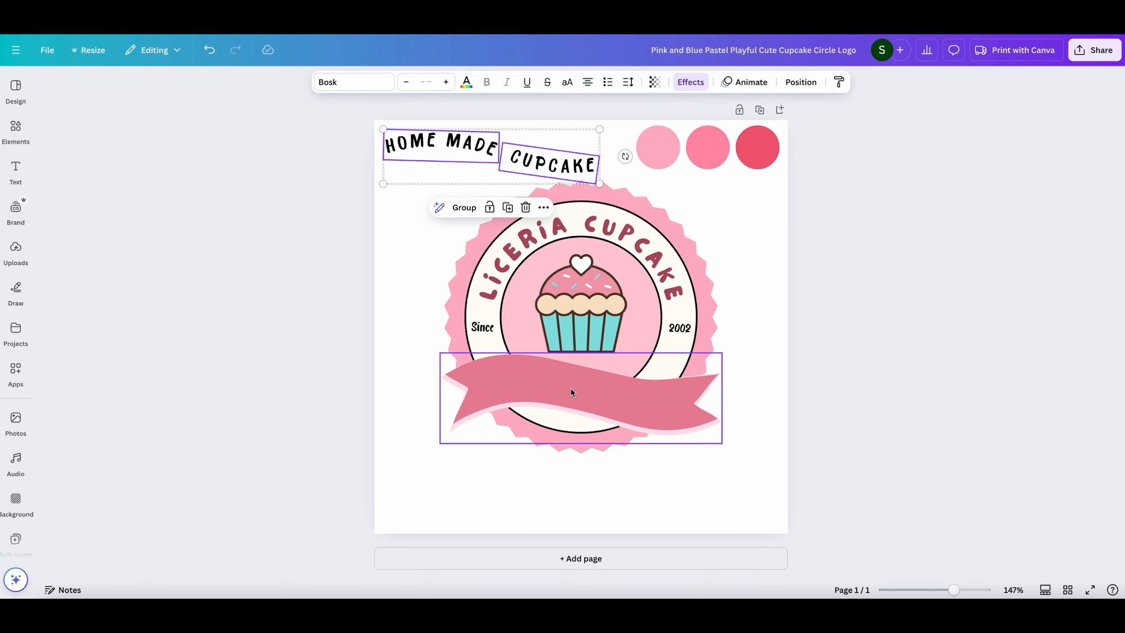
Step: Delete the ribbon banner and move the cupcake down to the center of the inner pink circle
{"action": "left_click_drag", "start_coordinate": [573, 392], "coordinate": [591, 398]}
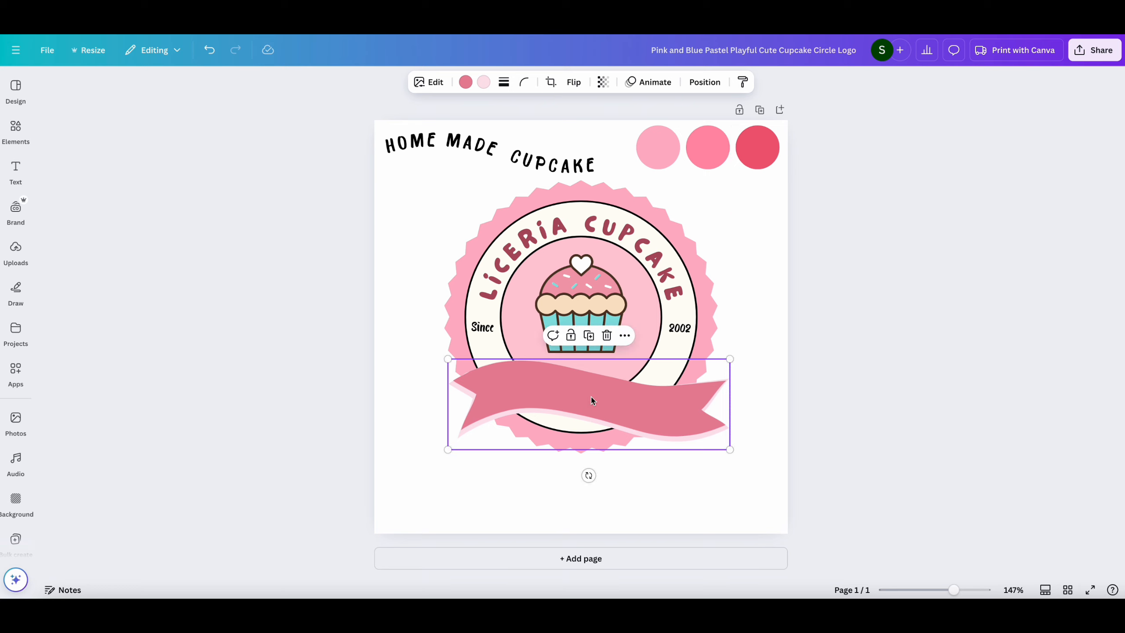
{"action": "key", "text": "Delete"}
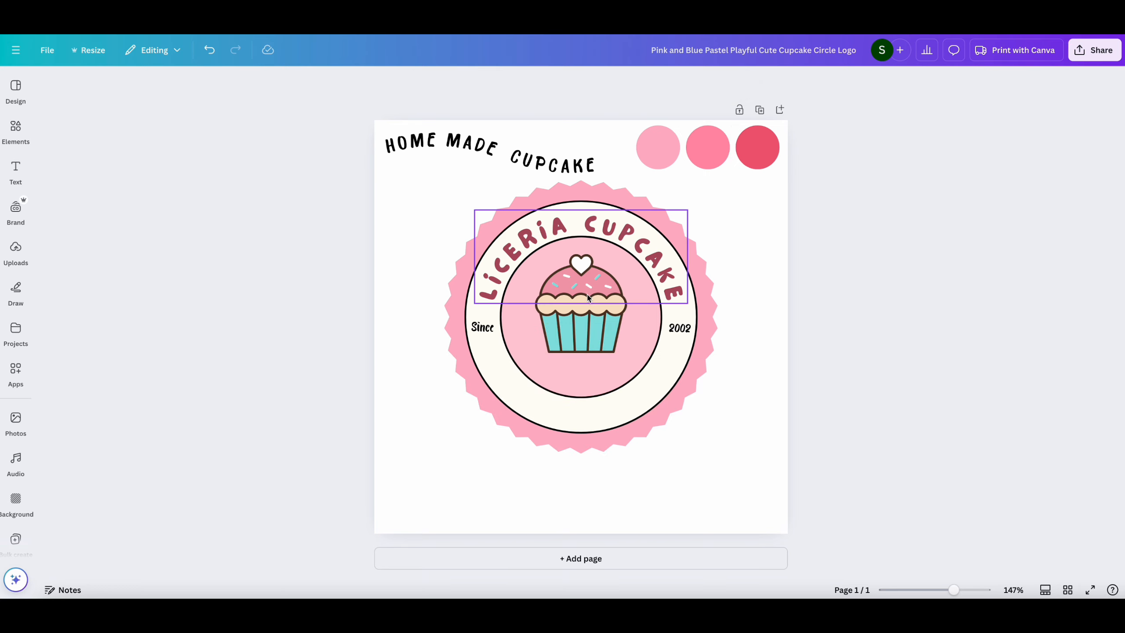
{"action": "left_click_drag", "start_coordinate": [593, 328], "coordinate": [598, 340]}
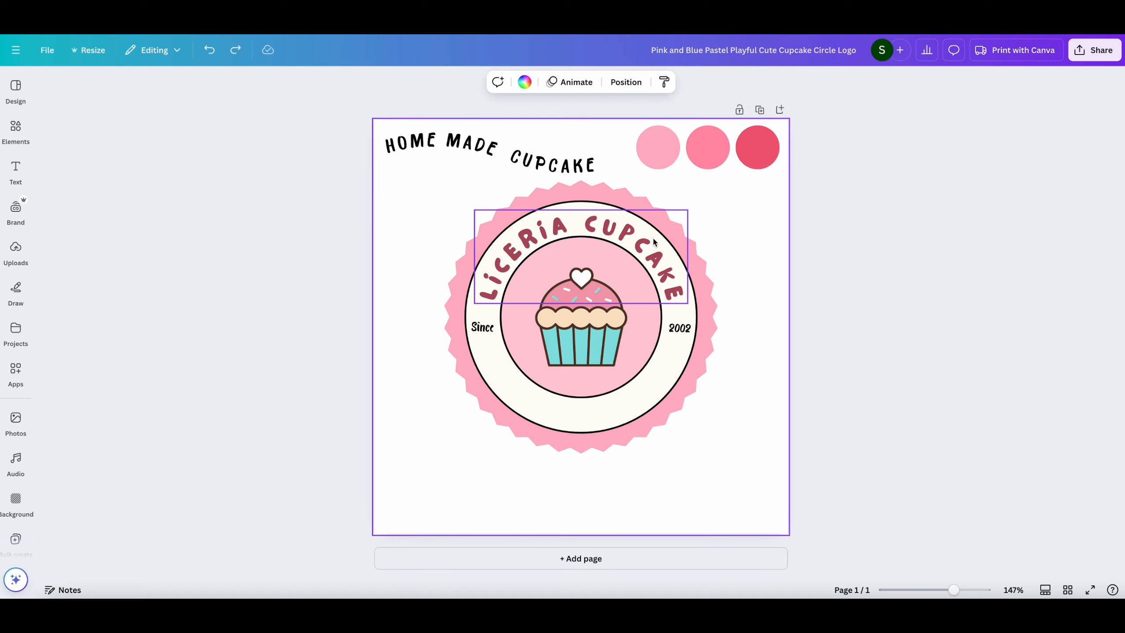
Step: Replace the curved title text "LiCERiA CUPCAKE" with "the sweet treat"
{"action": "left_click", "coordinate": [582, 227]}
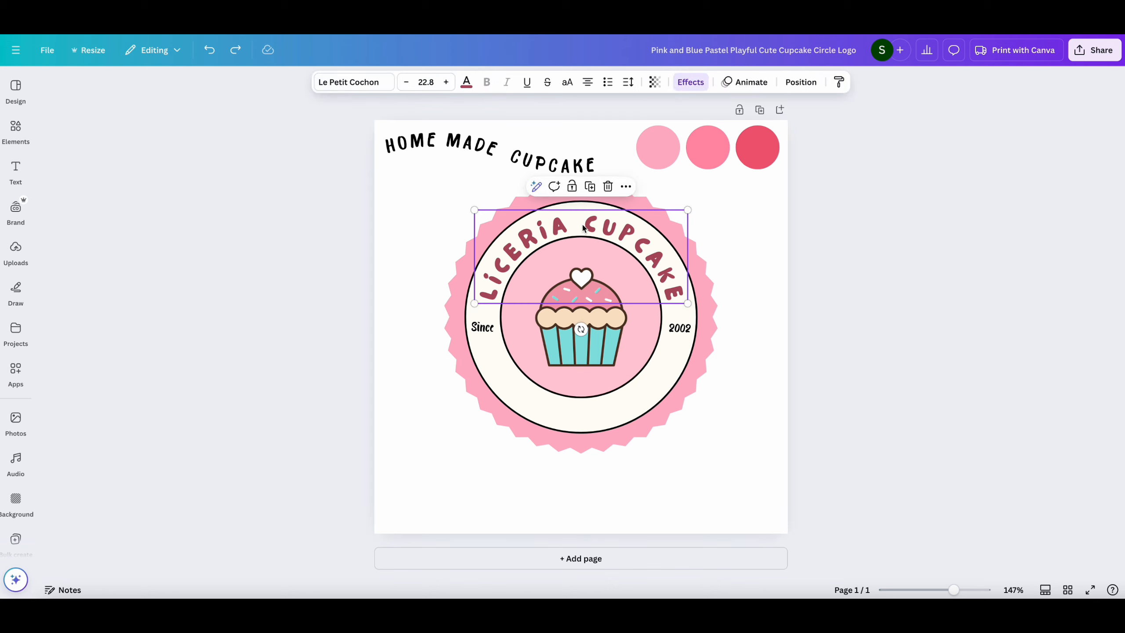
{"action": "double_click", "coordinate": [581, 228]}
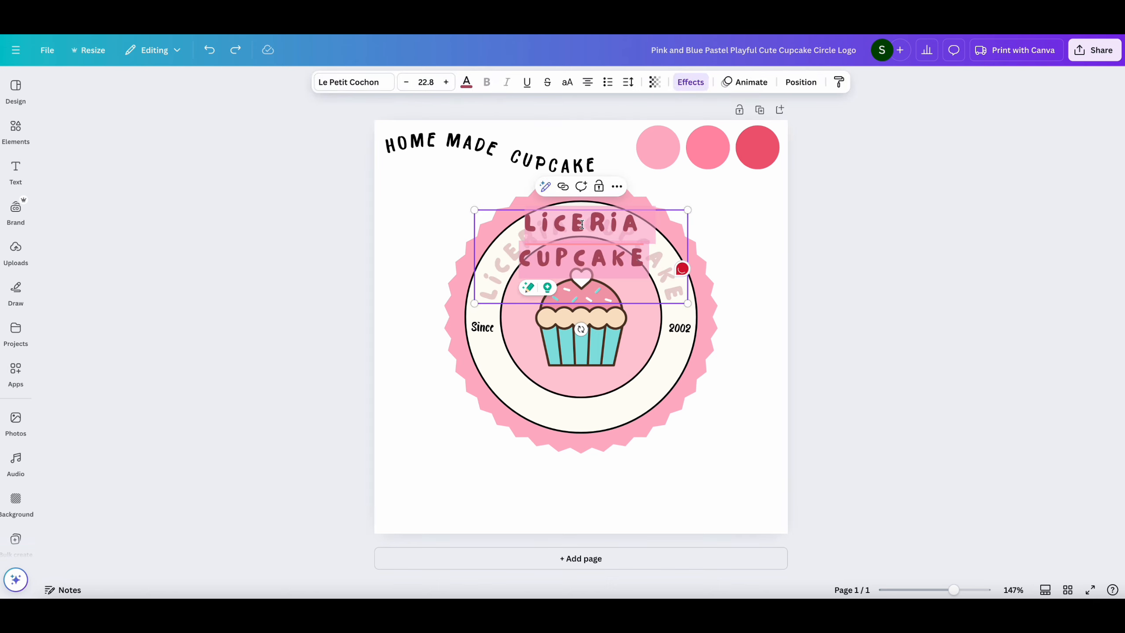
{"action": "type", "text": "The"}
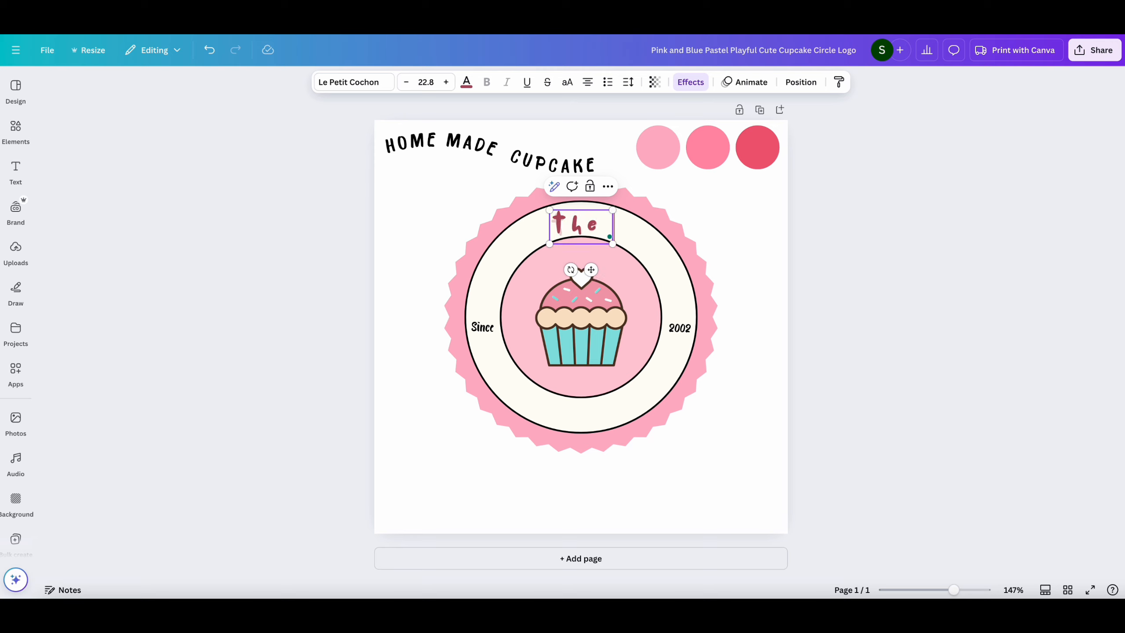
{"action": "type", "text": " sweet treat"}
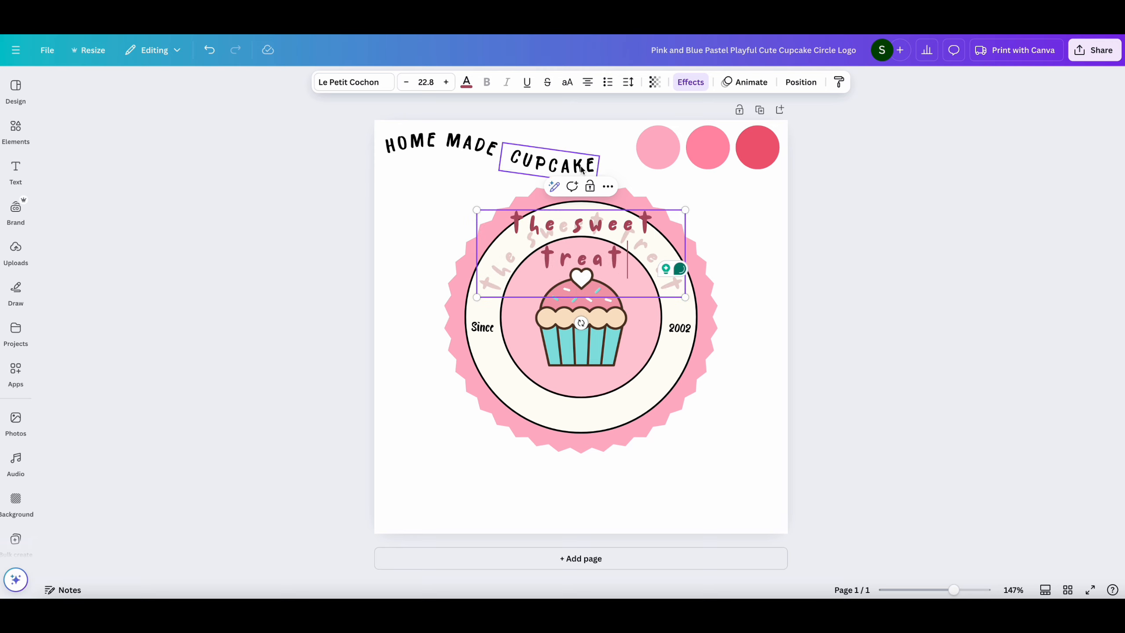
{"action": "left_click", "coordinate": [770, 240]}
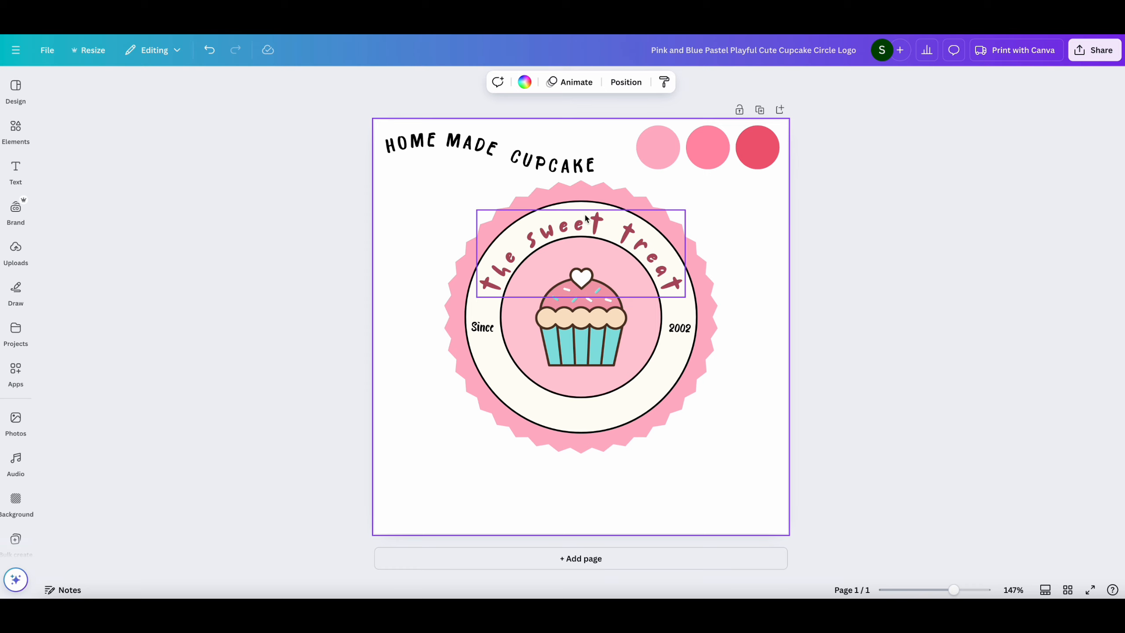
Step: Search the fonts for "cute" and set the curved "the sweet treat" title in Sniglet
{"action": "left_click", "coordinate": [562, 229]}
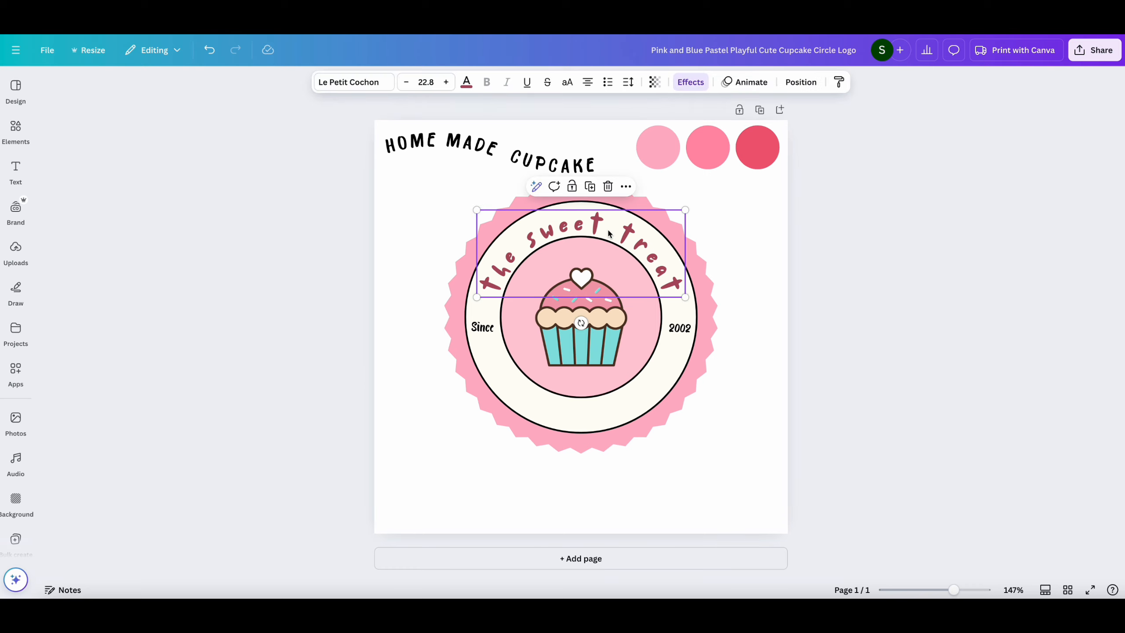
{"action": "left_click", "coordinate": [344, 83]}
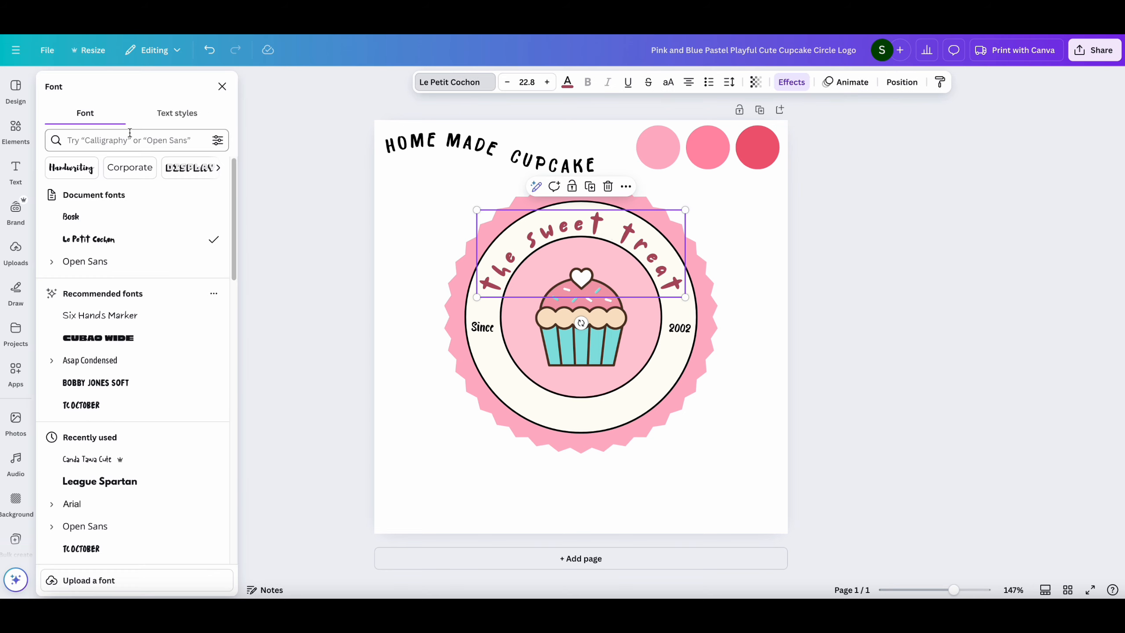
{"action": "left_click", "coordinate": [88, 139]}
{"action": "type", "text": "c"}
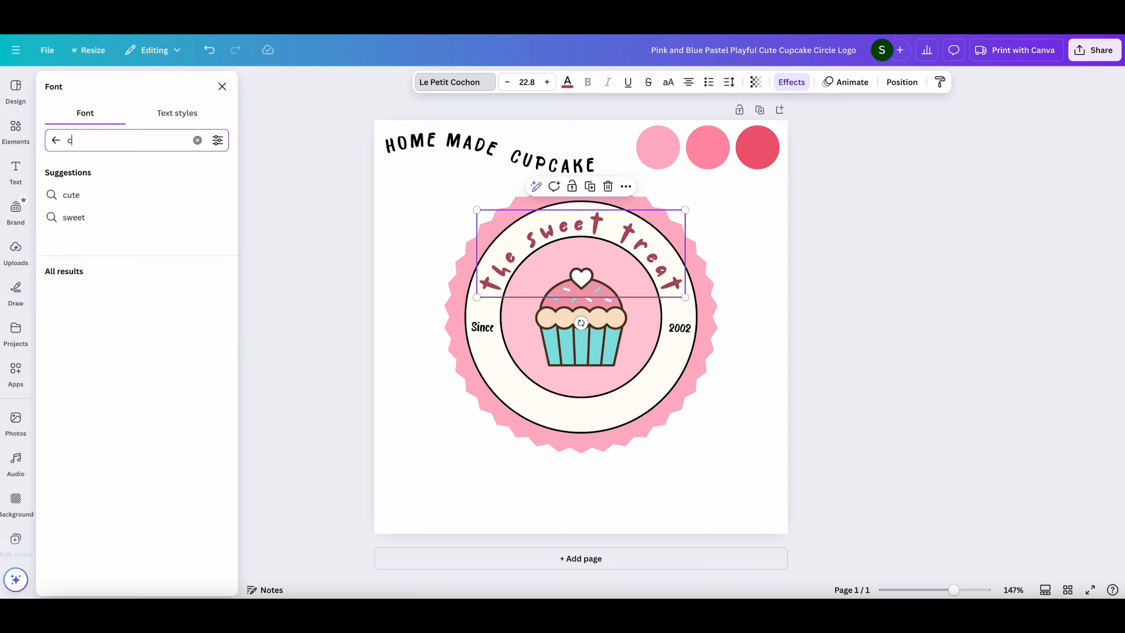
{"action": "type", "text": "ute"}
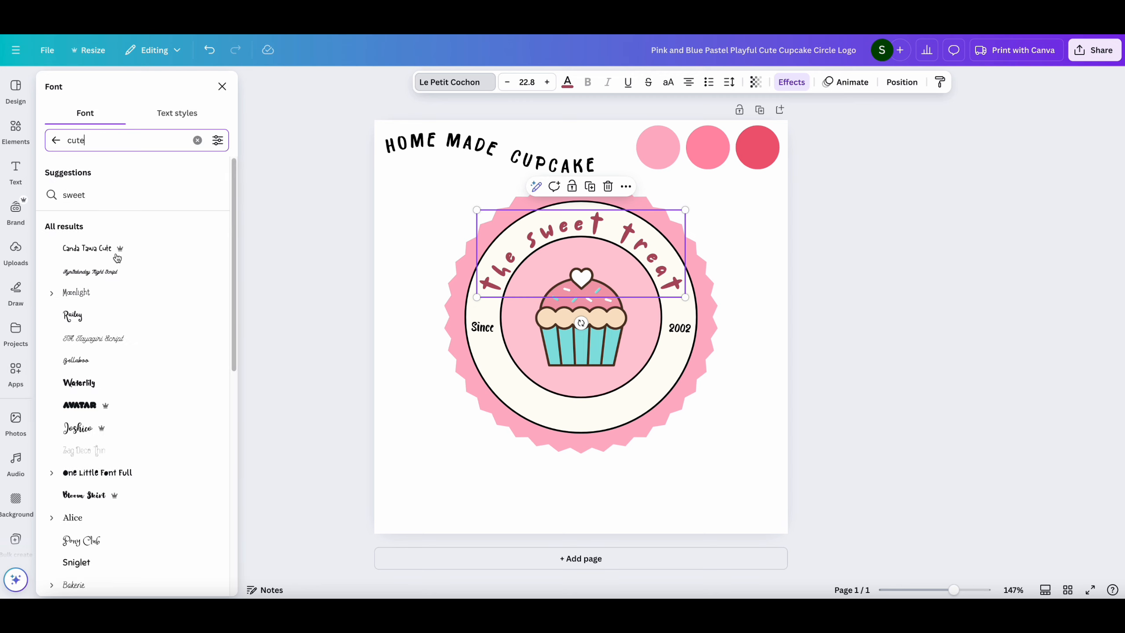
{"action": "scroll", "coordinate": [126, 400], "scroll_direction": "down", "scroll_amount": 4}
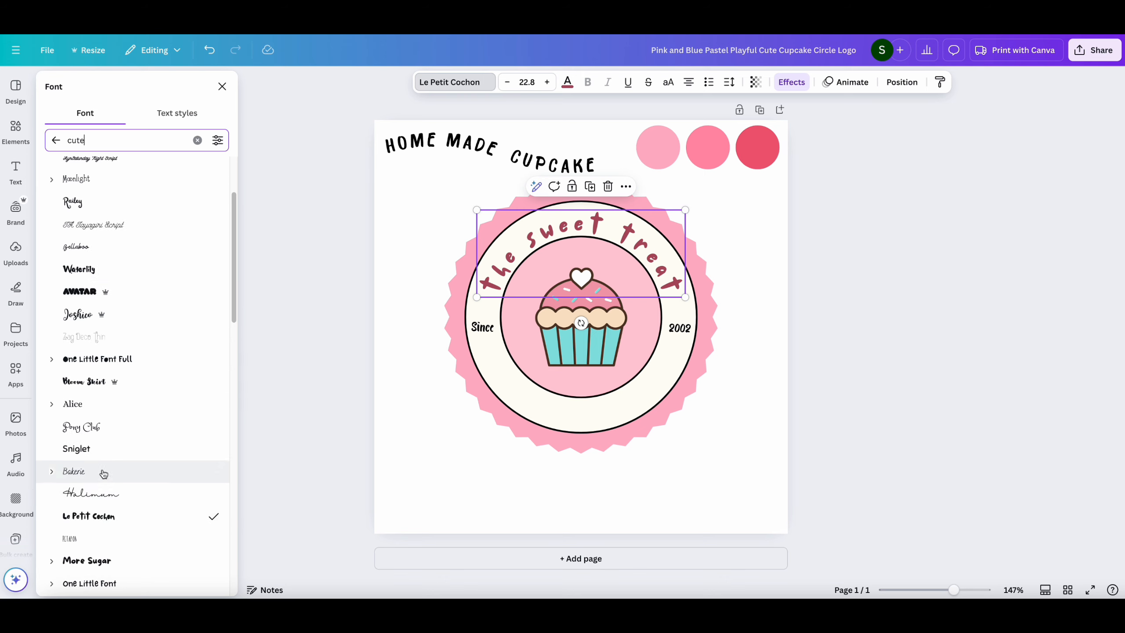
{"action": "left_click", "coordinate": [106, 450]}
{"action": "scroll", "coordinate": [206, 181], "scroll_direction": "up", "scroll_amount": 4}
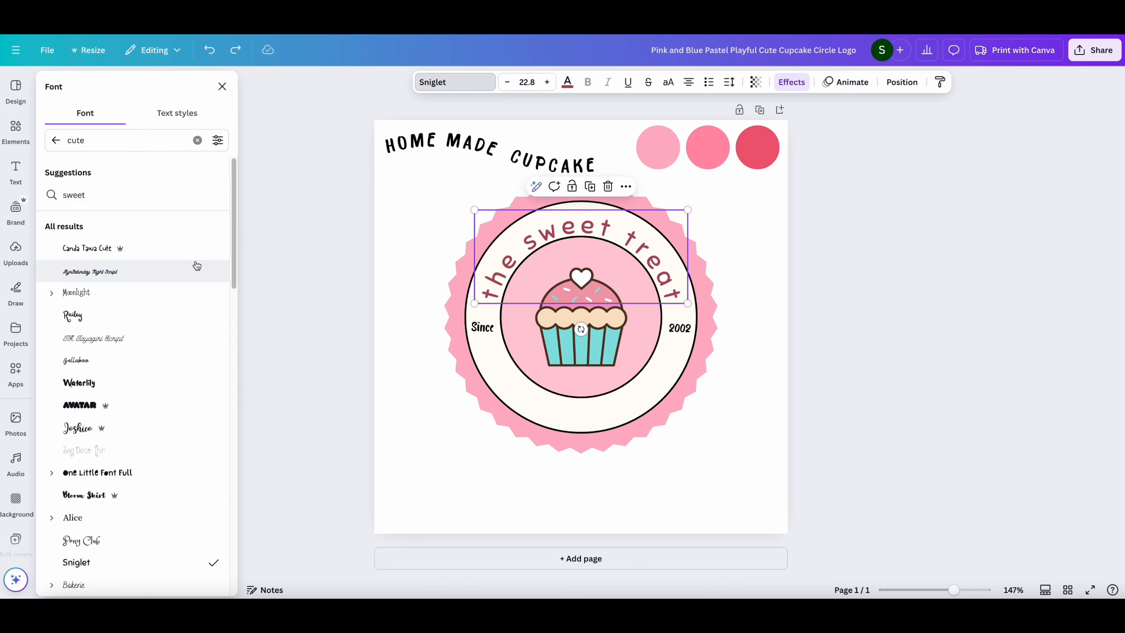
Step: Set the curved title in the Canda Tawa Cute font in all capitals, enlarge it to size 23.8 and center it in the upper ring
{"action": "scroll", "coordinate": [194, 249], "scroll_direction": "down", "scroll_amount": 1}
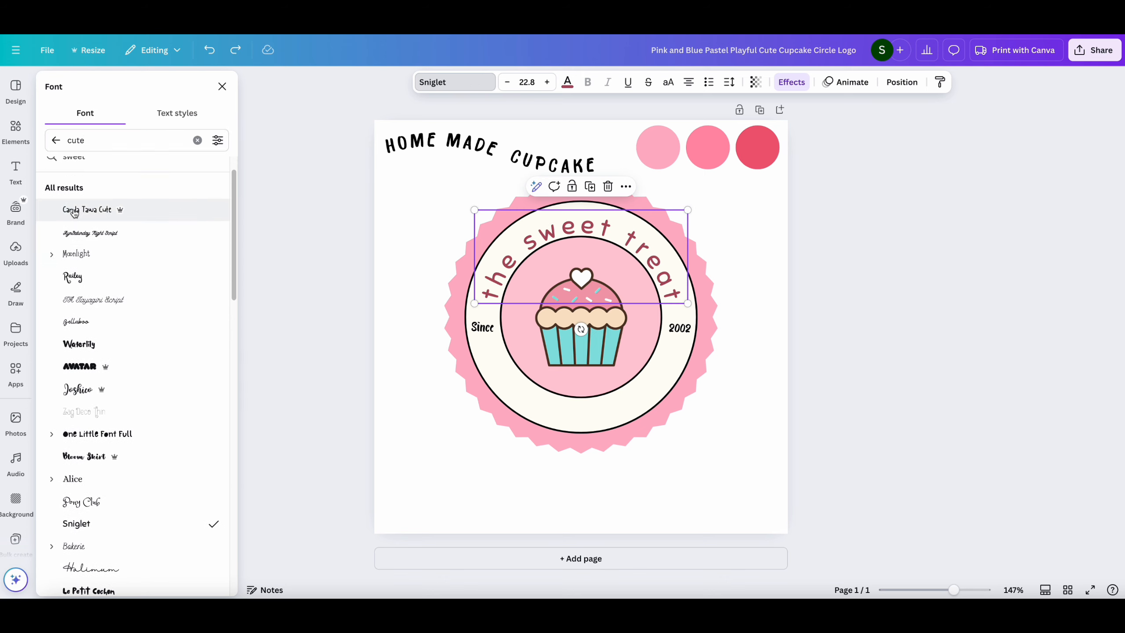
{"action": "left_click", "coordinate": [75, 213]}
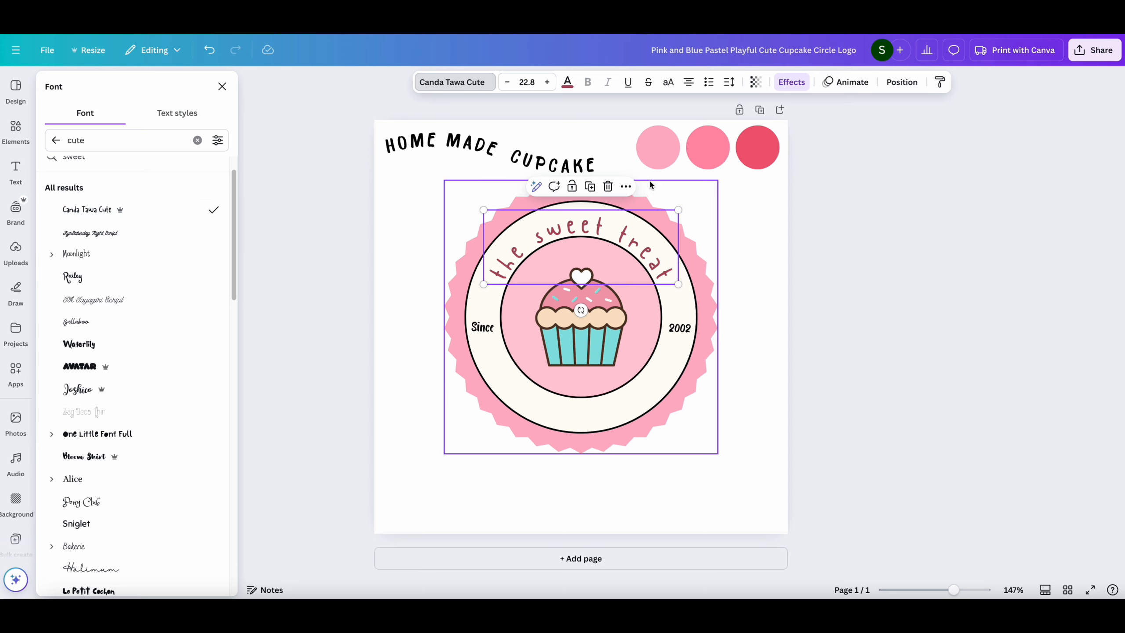
{"action": "left_click", "coordinate": [669, 83]}
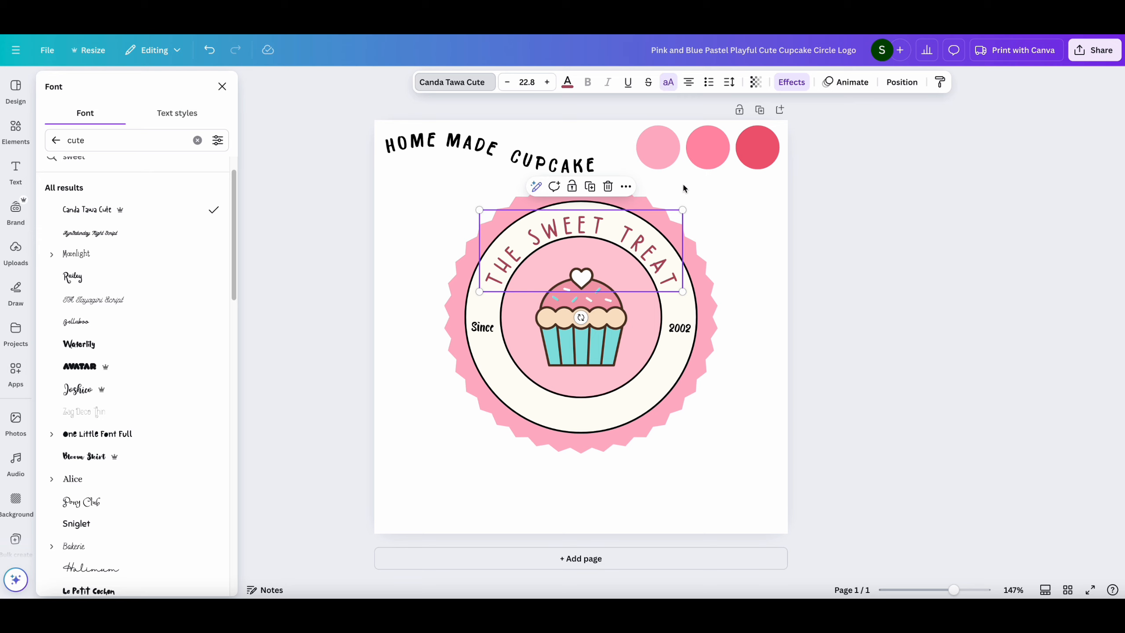
{"action": "left_click_drag", "start_coordinate": [683, 210], "coordinate": [650, 238]}
{"action": "left_click", "coordinate": [419, 337]}
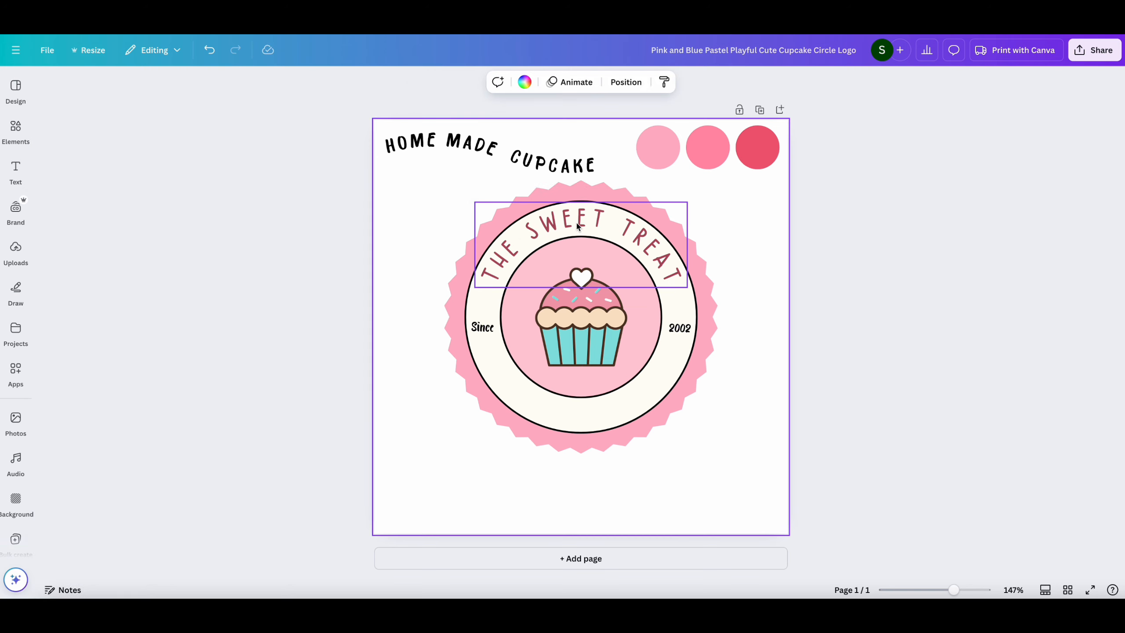
Step: Set the title's curve to 69 and enlarge it to size 26.2 so it follows the upper half of the cream ring
{"action": "left_click", "coordinate": [577, 226]}
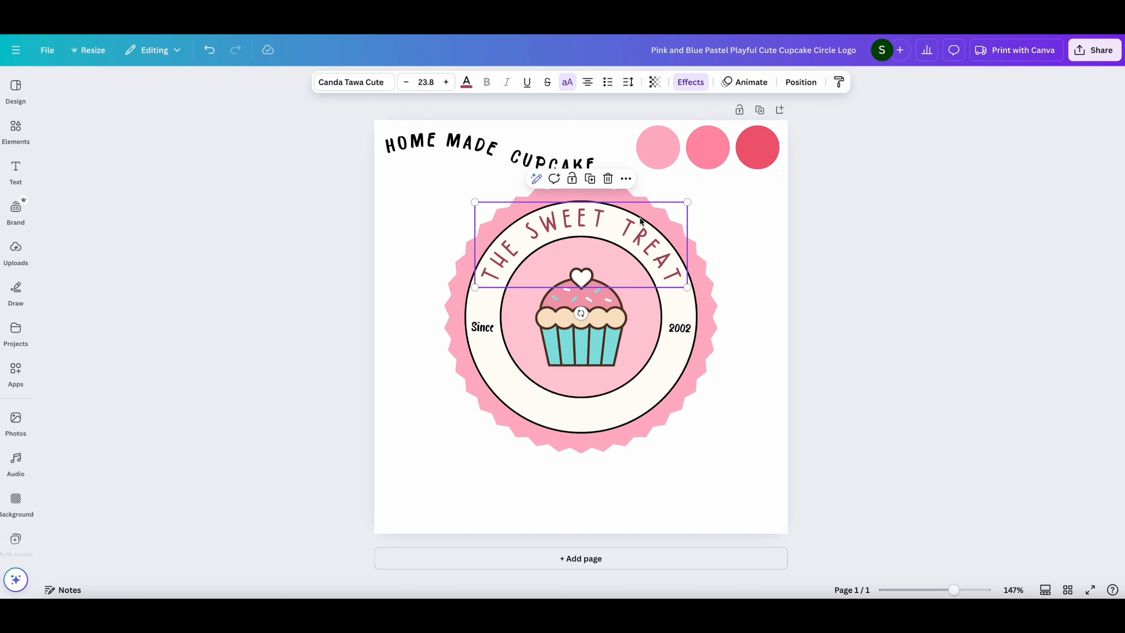
{"action": "left_click", "coordinate": [696, 83]}
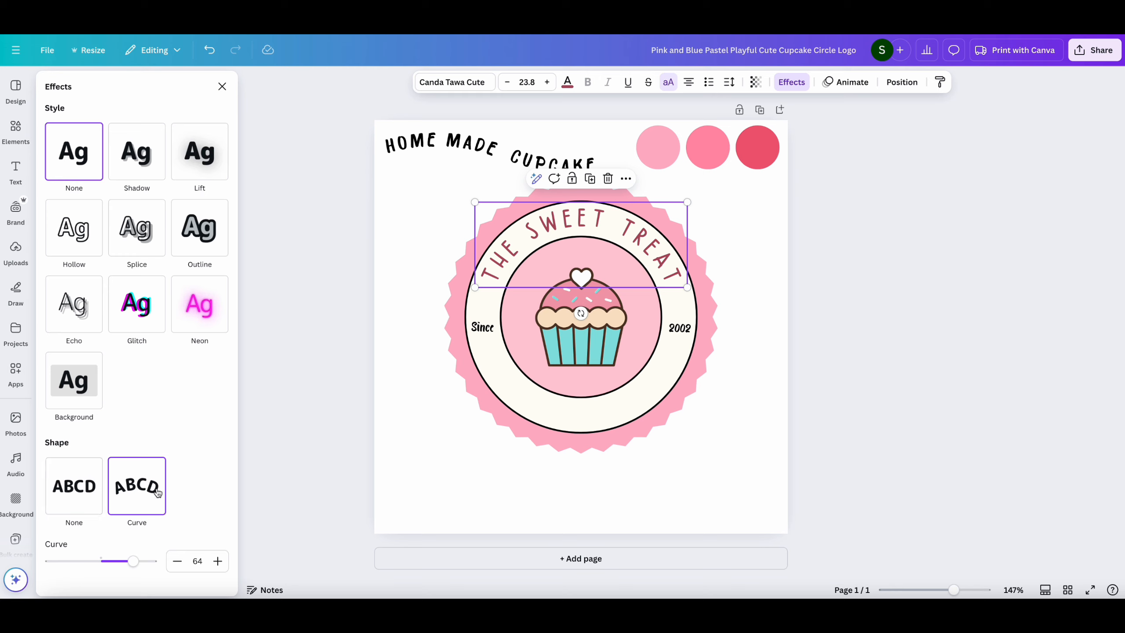
{"action": "mouse_move", "coordinate": [136, 564]}
{"action": "left_mouse_down"}
{"action": "mouse_move", "coordinate": [153, 566]}
{"action": "mouse_move", "coordinate": [134, 566]}
{"action": "left_mouse_up"}
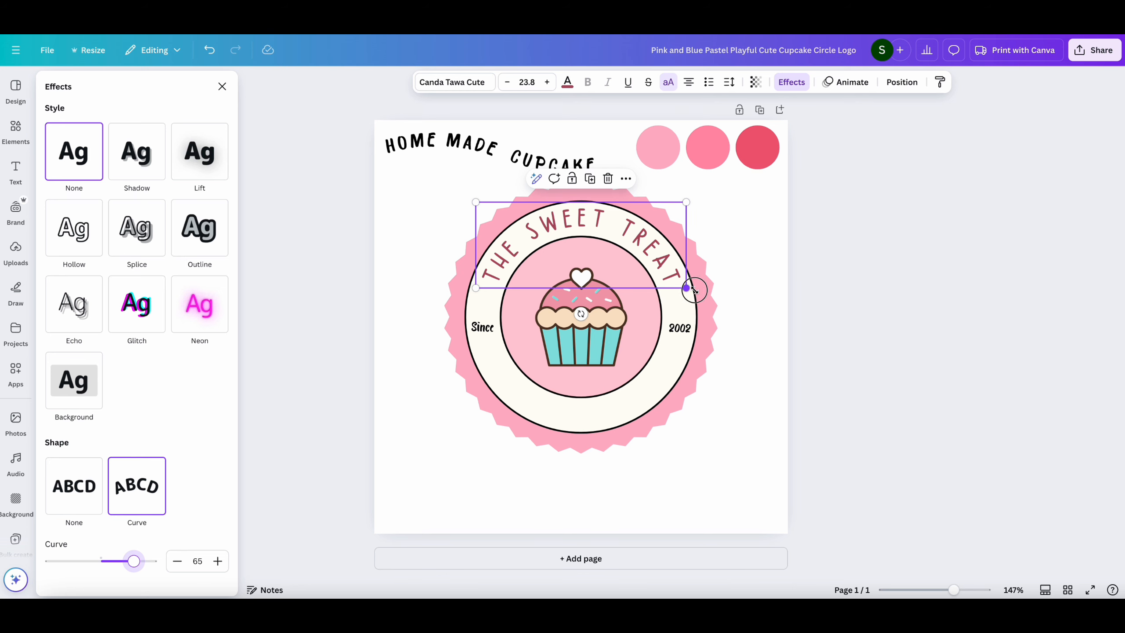
{"action": "left_click_drag", "start_coordinate": [686, 288], "coordinate": [708, 296]}
{"action": "left_click_drag", "start_coordinate": [662, 251], "coordinate": [650, 251]}
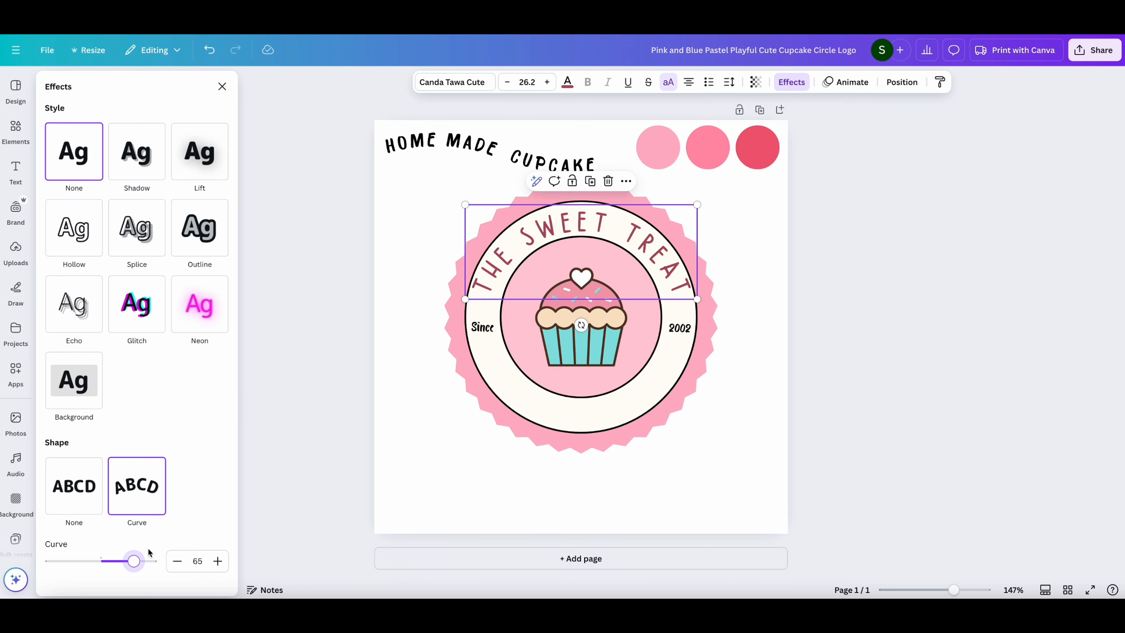
{"action": "left_click_drag", "start_coordinate": [134, 567], "coordinate": [137, 568]}
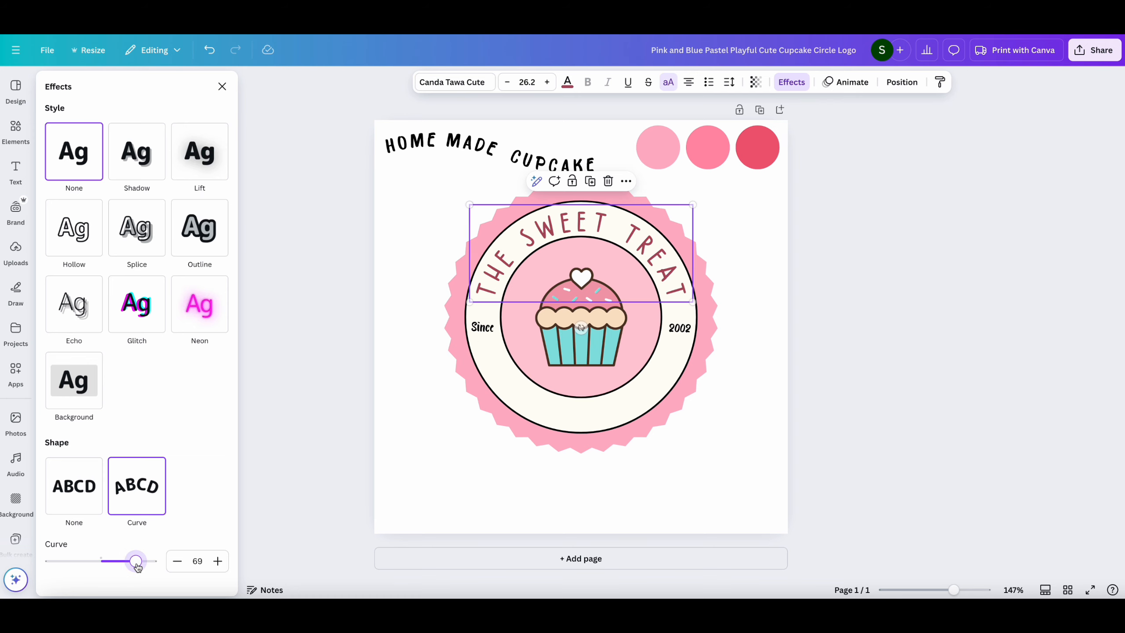
{"action": "left_click", "coordinate": [818, 268]}
{"action": "left_click", "coordinate": [439, 184]}
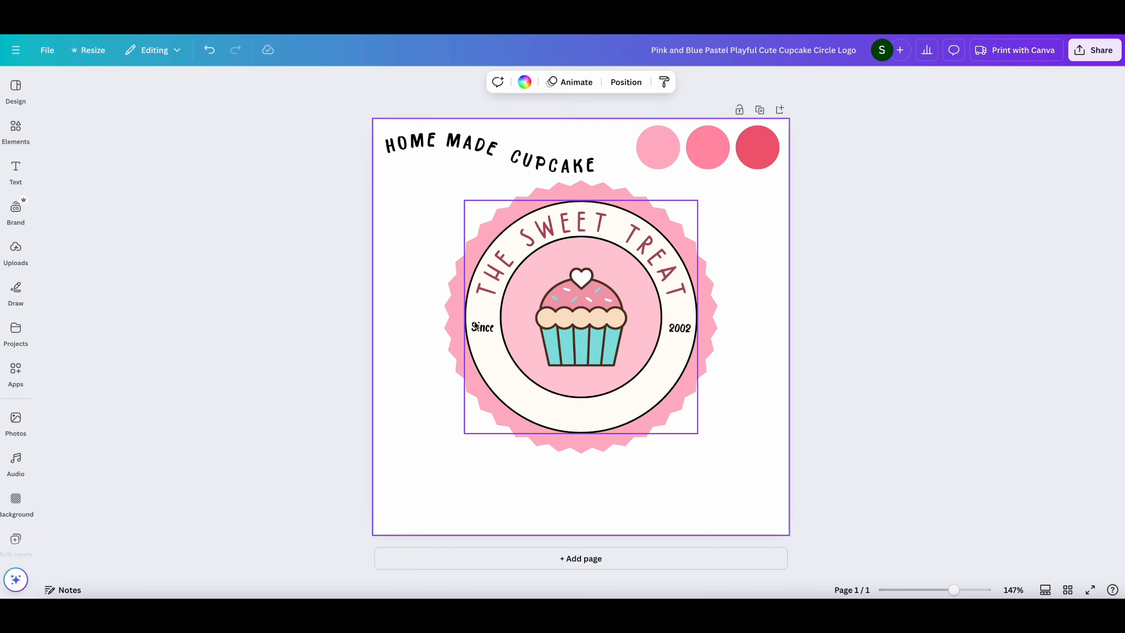
Step: Duplicate the "THE SWEET TREAT" title, move the copy to the badge's lower half and replace its text with "HOMEMADE CUPCAKES"
{"action": "left_click", "coordinate": [593, 227]}
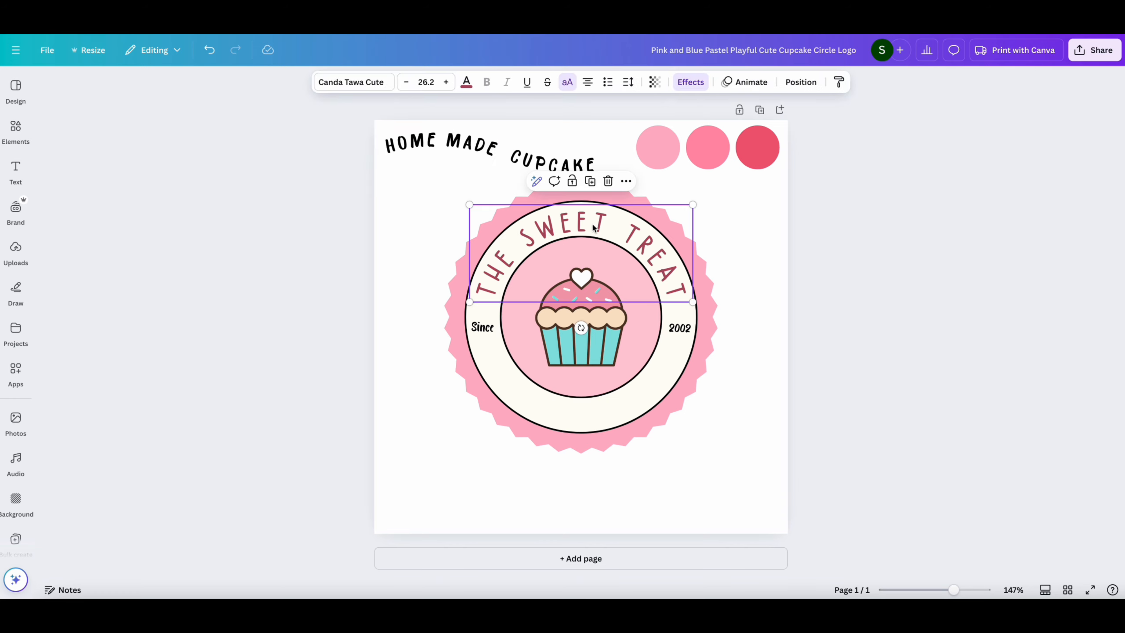
{"action": "left_click", "coordinate": [590, 181]}
{"action": "left_click_drag", "start_coordinate": [671, 238], "coordinate": [664, 390]}
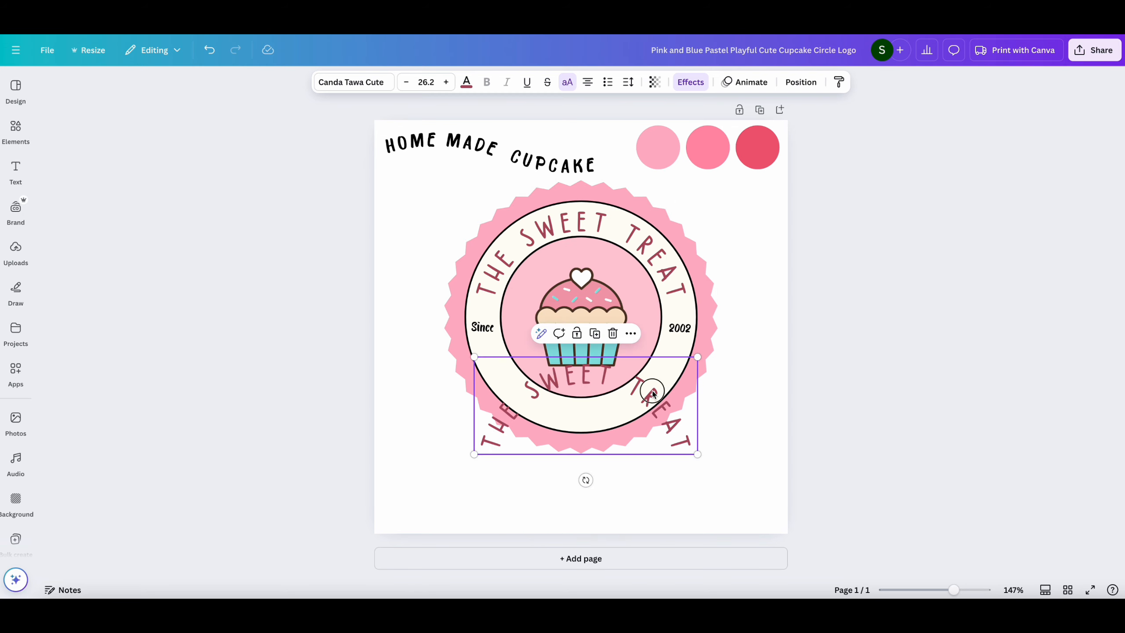
{"action": "double_click", "coordinate": [653, 392]}
{"action": "type", "text": "H"}
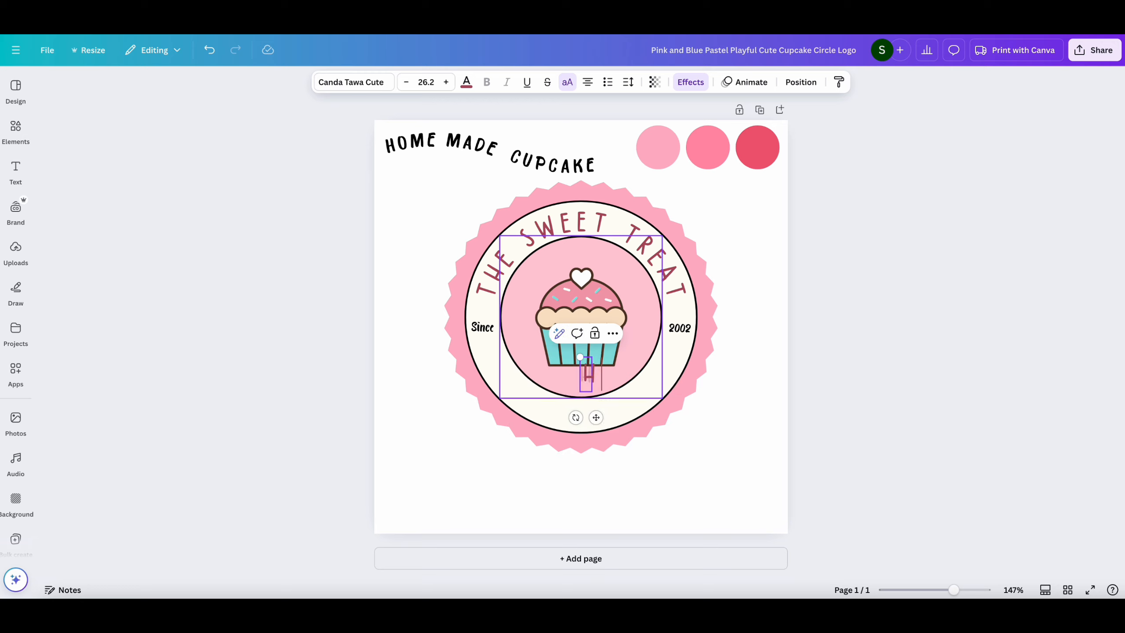
{"action": "type", "text": "OMEMADE"}
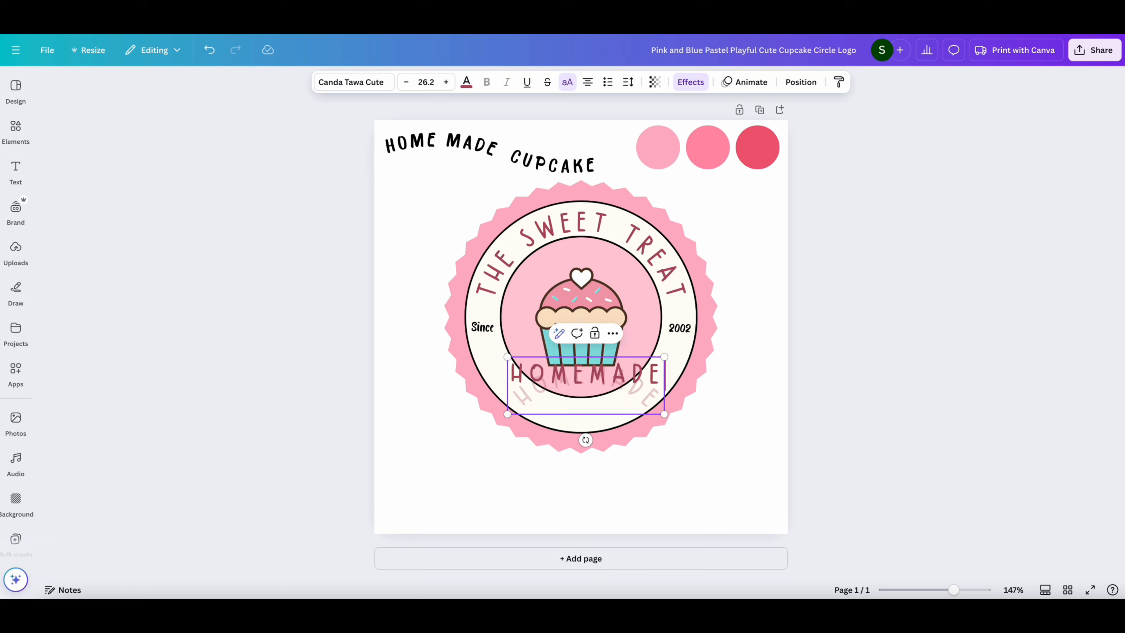
{"action": "type", "text": " CUPCAKES"}
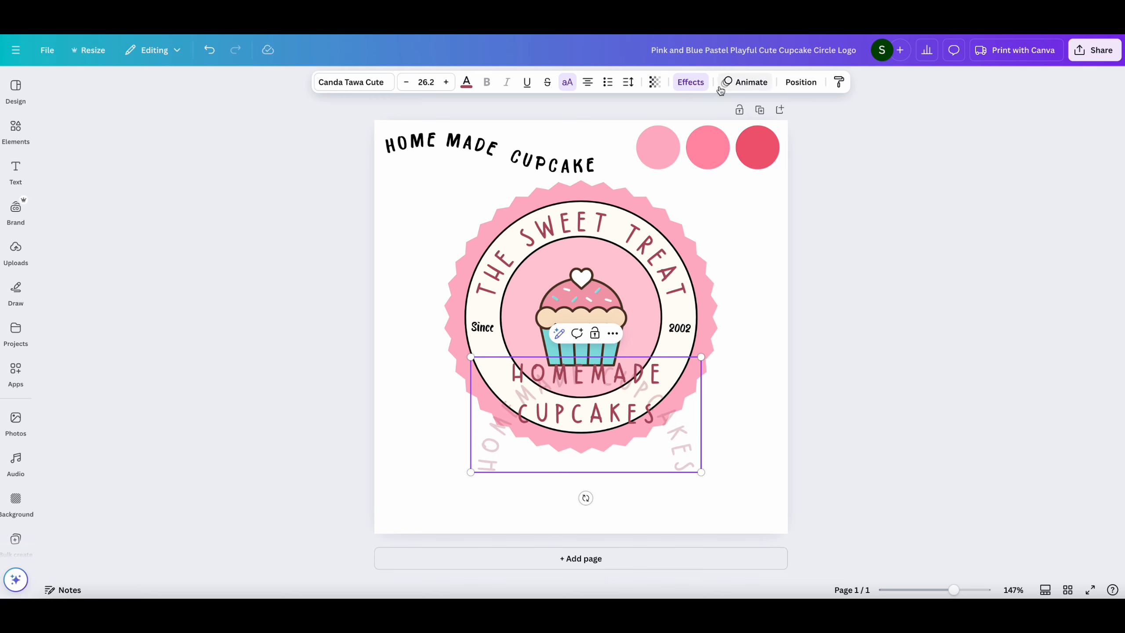
Step: Reverse the curve of the "HOMEMADE CUPCAKES" text, then shrink and position it to fit the lower half of the cream ring
{"action": "left_click", "coordinate": [690, 82]}
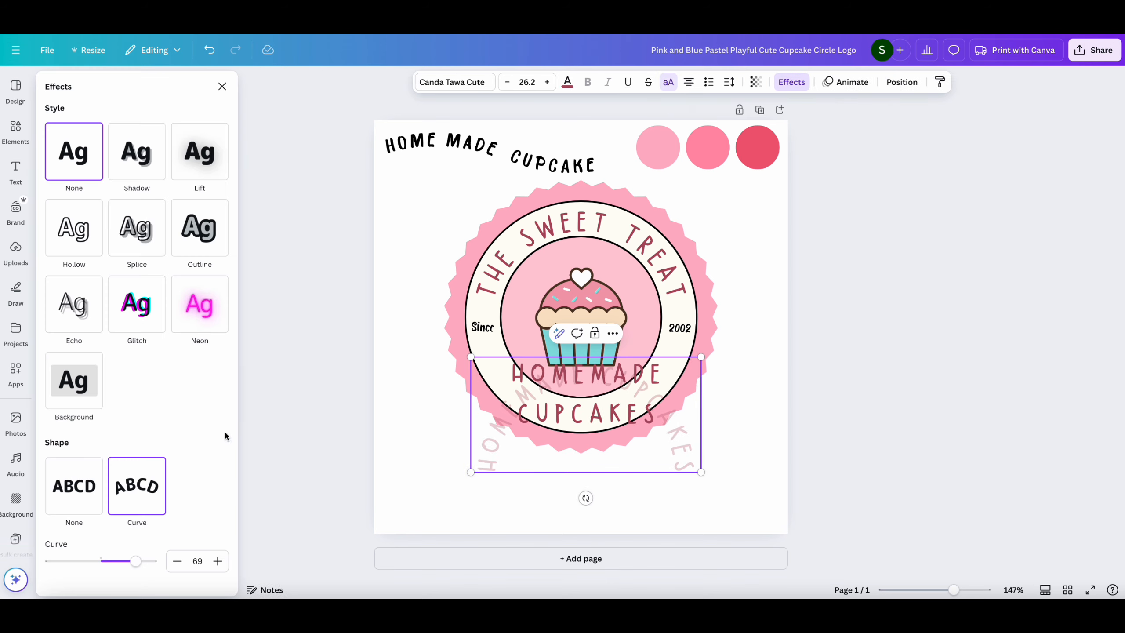
{"action": "left_click_drag", "start_coordinate": [136, 563], "coordinate": [66, 555]}
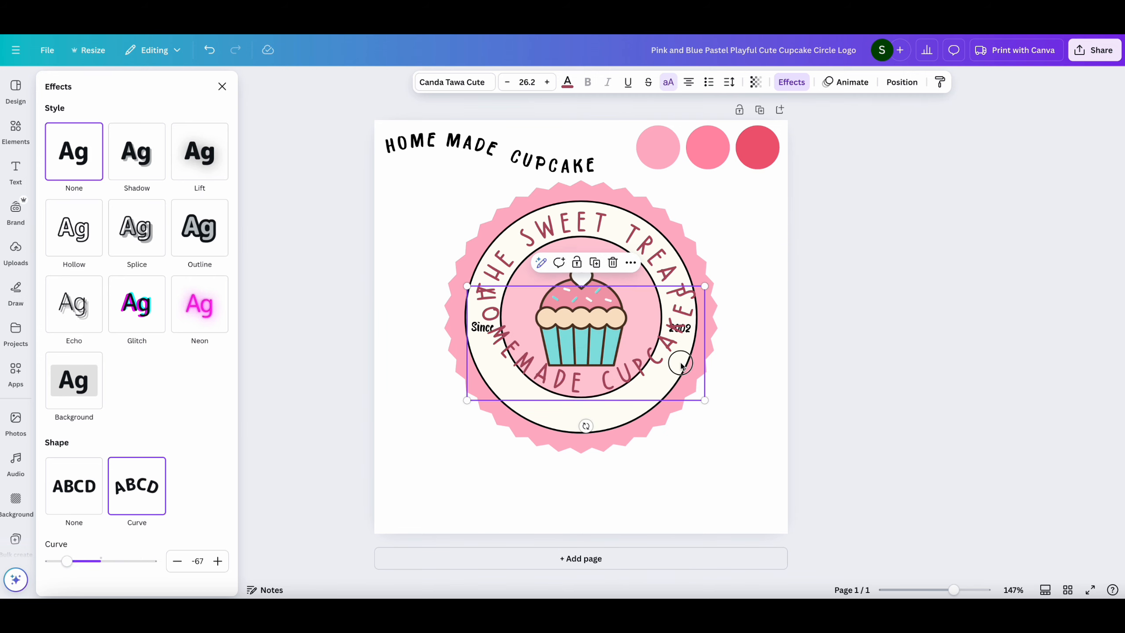
{"action": "left_click_drag", "start_coordinate": [682, 364], "coordinate": [680, 407]}
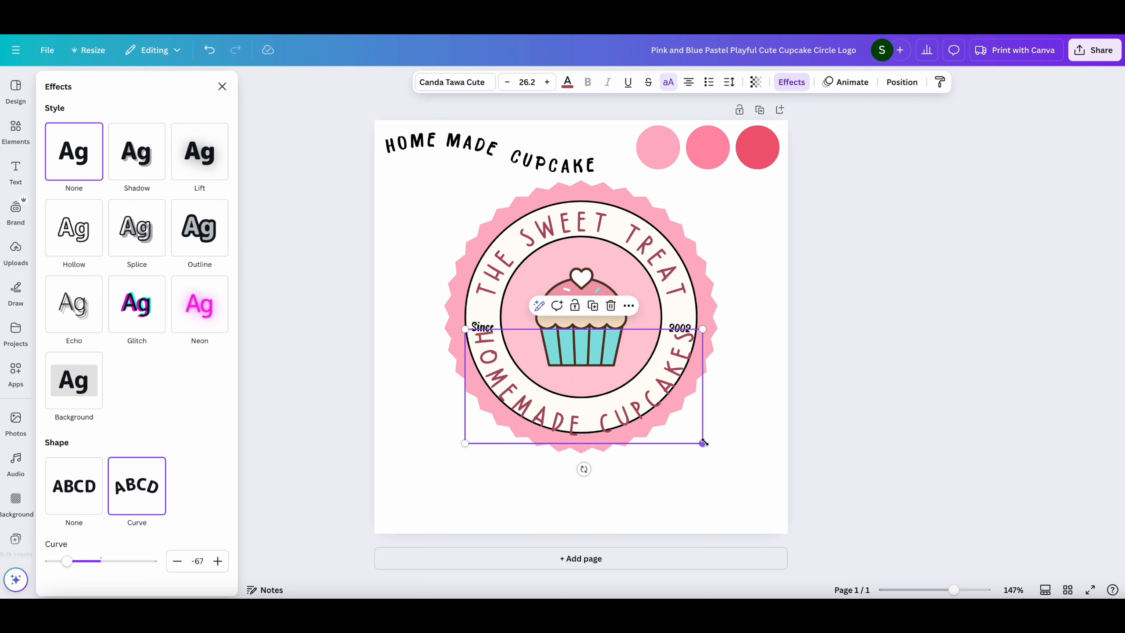
{"action": "left_click_drag", "start_coordinate": [703, 443], "coordinate": [673, 428]}
{"action": "left_click_drag", "start_coordinate": [629, 385], "coordinate": [642, 398]}
{"action": "left_click_drag", "start_coordinate": [66, 564], "coordinate": [70, 561]}
{"action": "left_click_drag", "start_coordinate": [658, 392], "coordinate": [658, 391]}
{"action": "left_click_drag", "start_coordinate": [71, 561], "coordinate": [75, 562]}
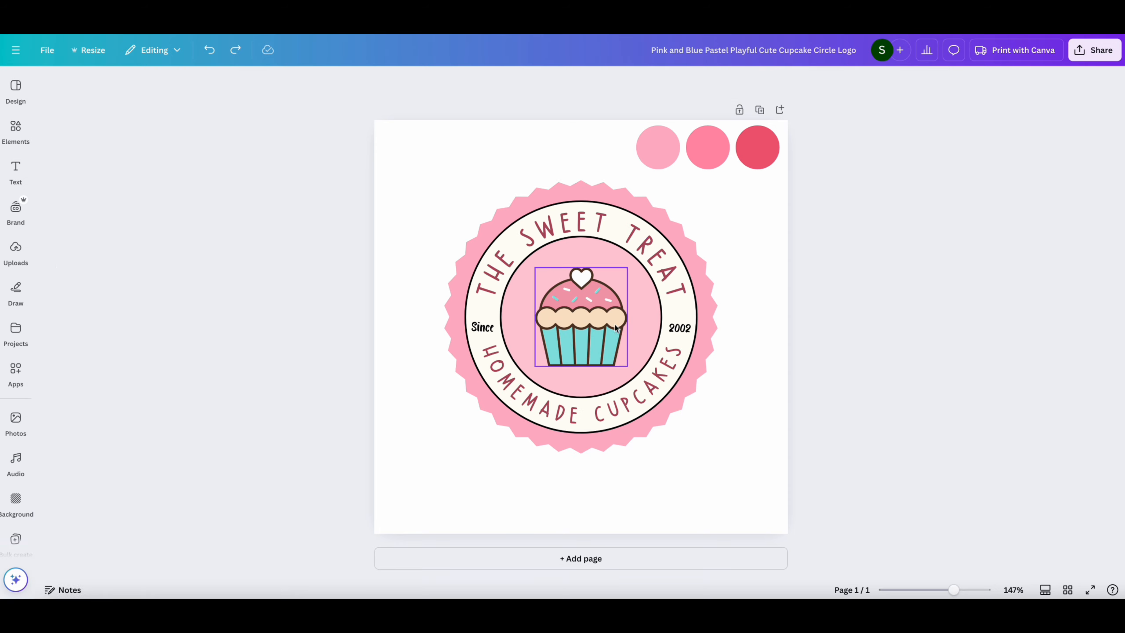
Step: Move the "Since" and "2002" texts up slightly within the cream ring
{"action": "left_click", "coordinate": [488, 331]}
{"action": "left_click_drag", "start_coordinate": [487, 331], "coordinate": [488, 328]}
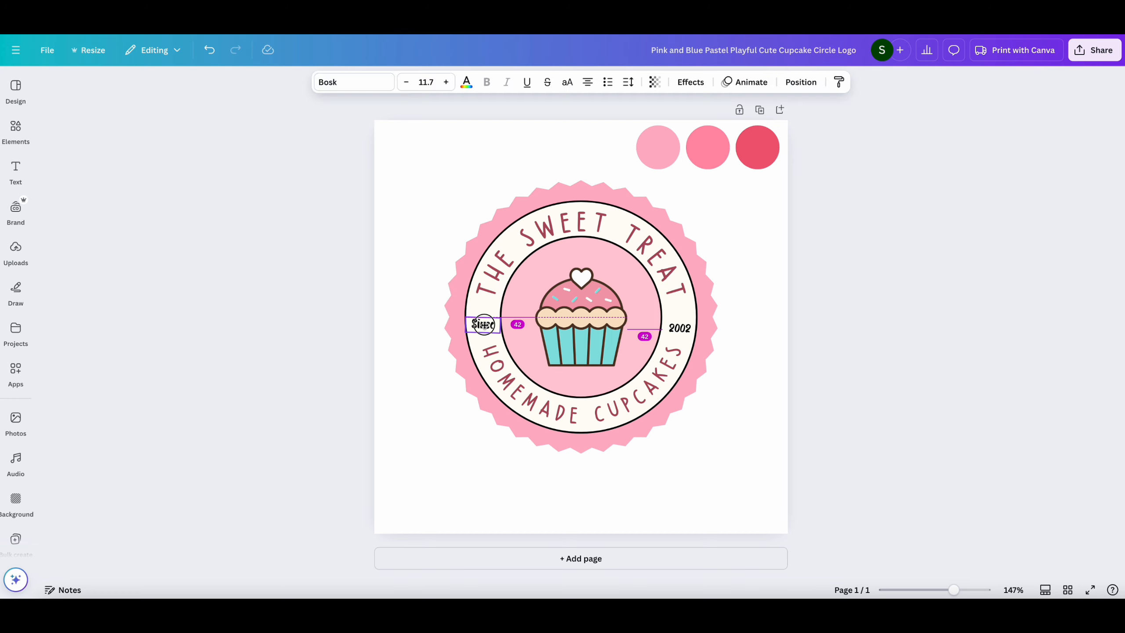
{"action": "left_click", "coordinate": [685, 330]}
{"action": "left_click_drag", "start_coordinate": [685, 330], "coordinate": [687, 326]}
{"action": "left_click", "coordinate": [487, 325]}
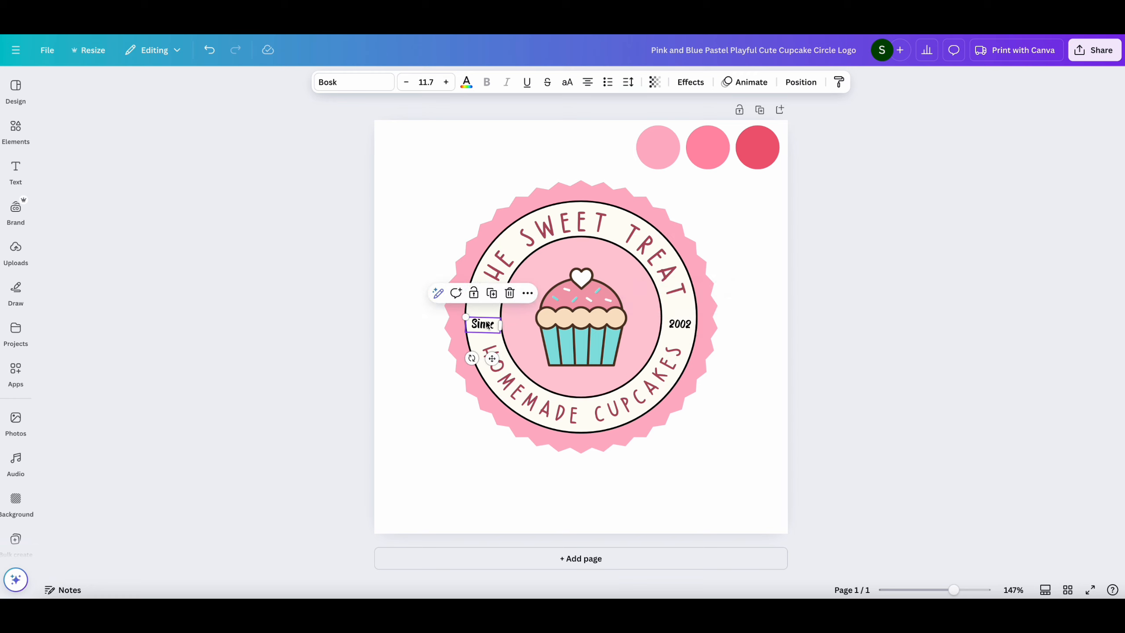
Step: Set the "2002" text to size 11.1, increase the size of "Since" by one, and nudge both texts up in the ring
{"action": "left_click", "coordinate": [683, 327]}
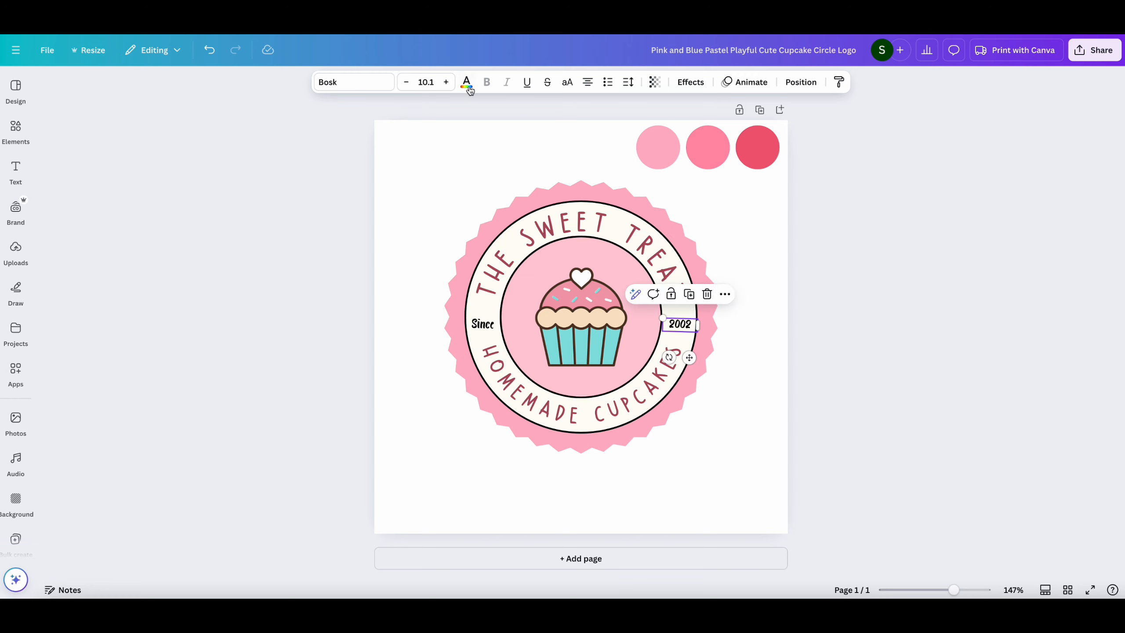
{"action": "left_click", "coordinate": [447, 83]}
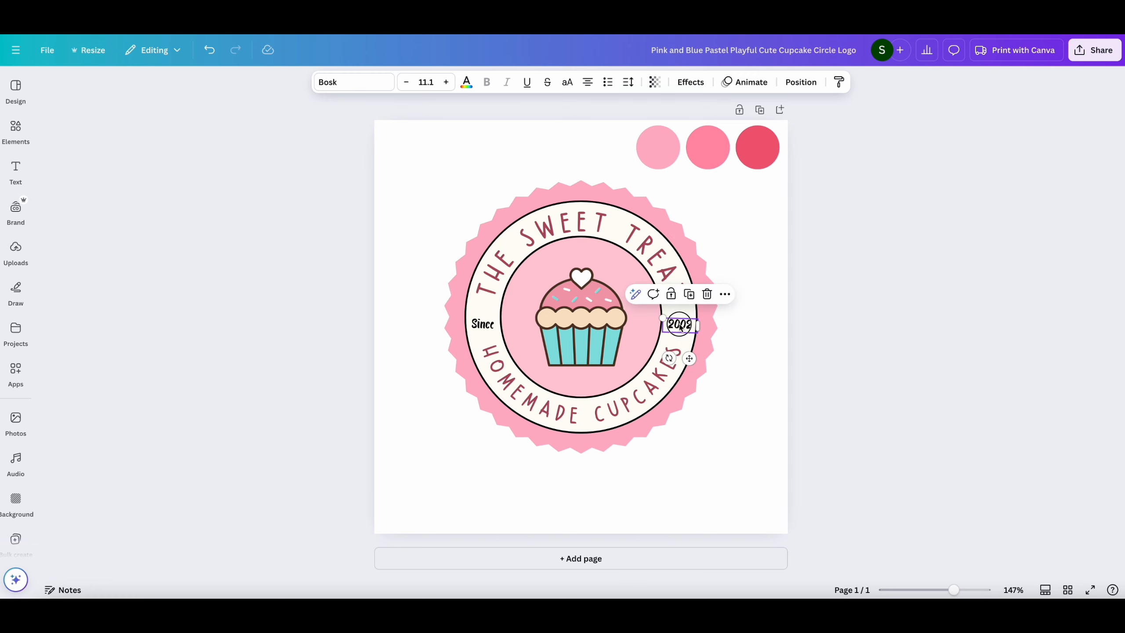
{"action": "left_click_drag", "start_coordinate": [681, 328], "coordinate": [682, 323]}
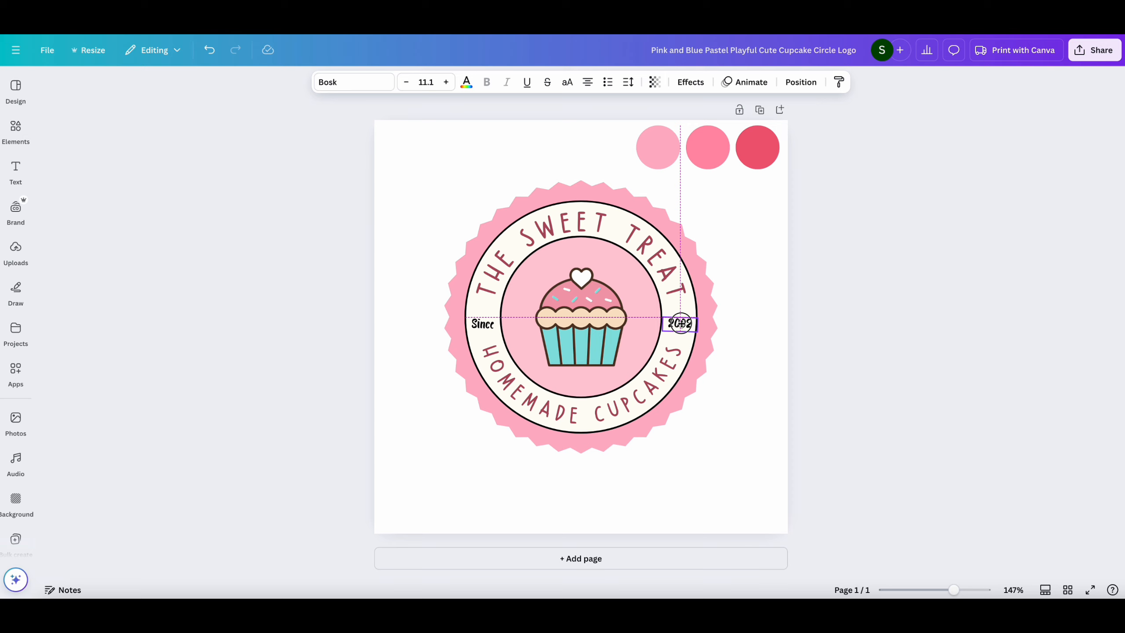
{"action": "left_click_drag", "start_coordinate": [681, 323], "coordinate": [682, 323]}
{"action": "left_click", "coordinate": [483, 326]}
{"action": "left_click", "coordinate": [446, 82]}
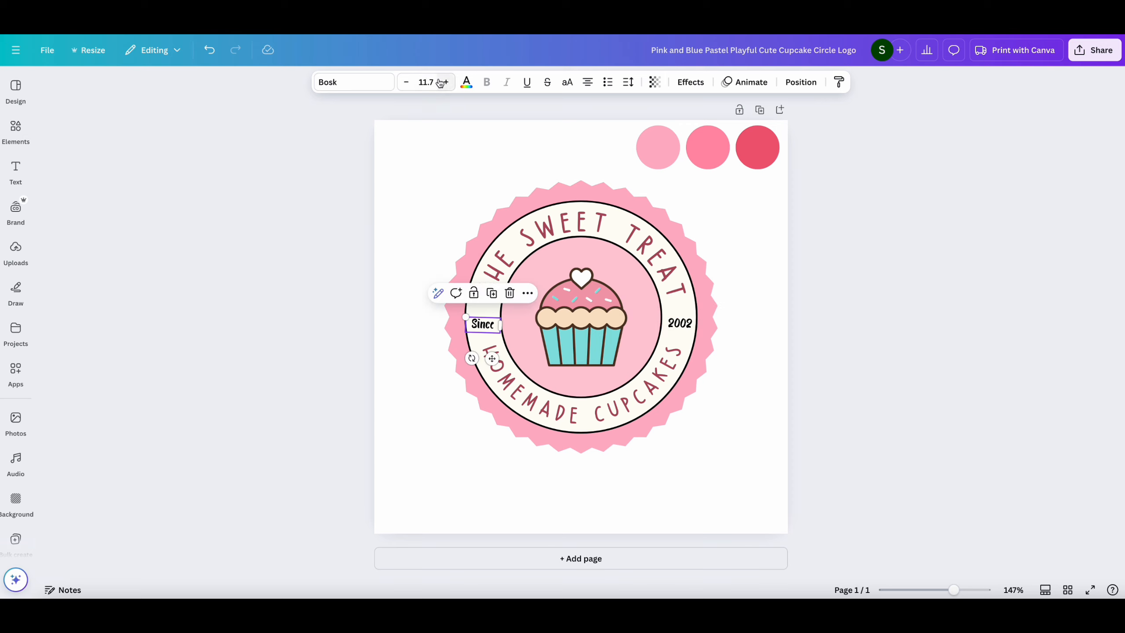
{"action": "left_click_drag", "start_coordinate": [489, 327], "coordinate": [489, 321]}
Step: Replace the year "2002" in the ring with "2016"
{"action": "left_click", "coordinate": [685, 326]}
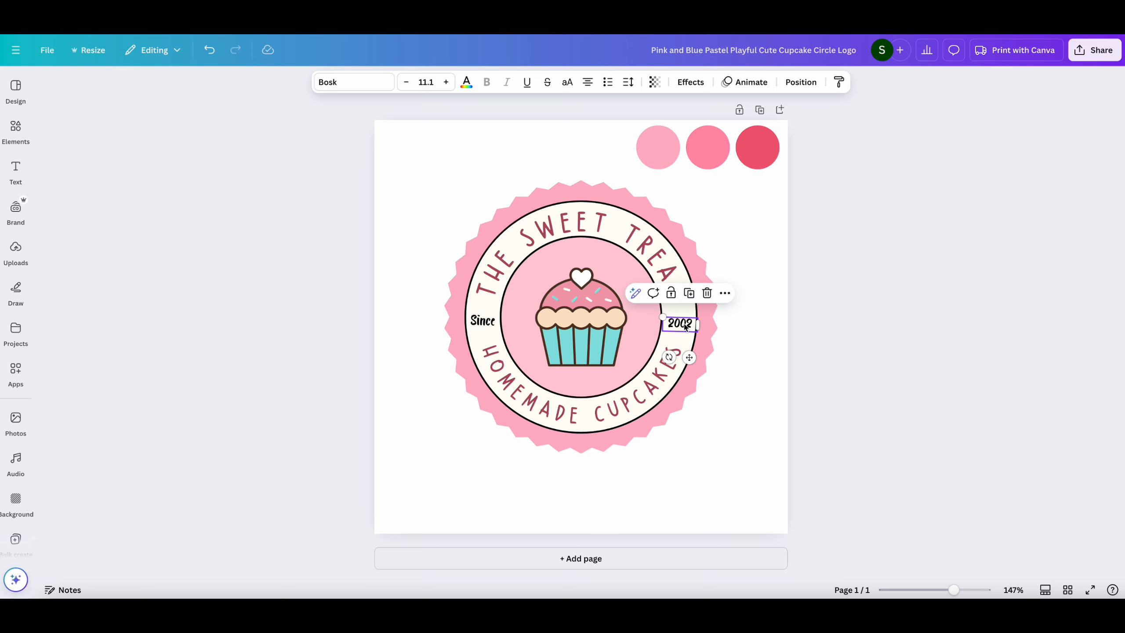
{"action": "left_click", "coordinate": [685, 325]}
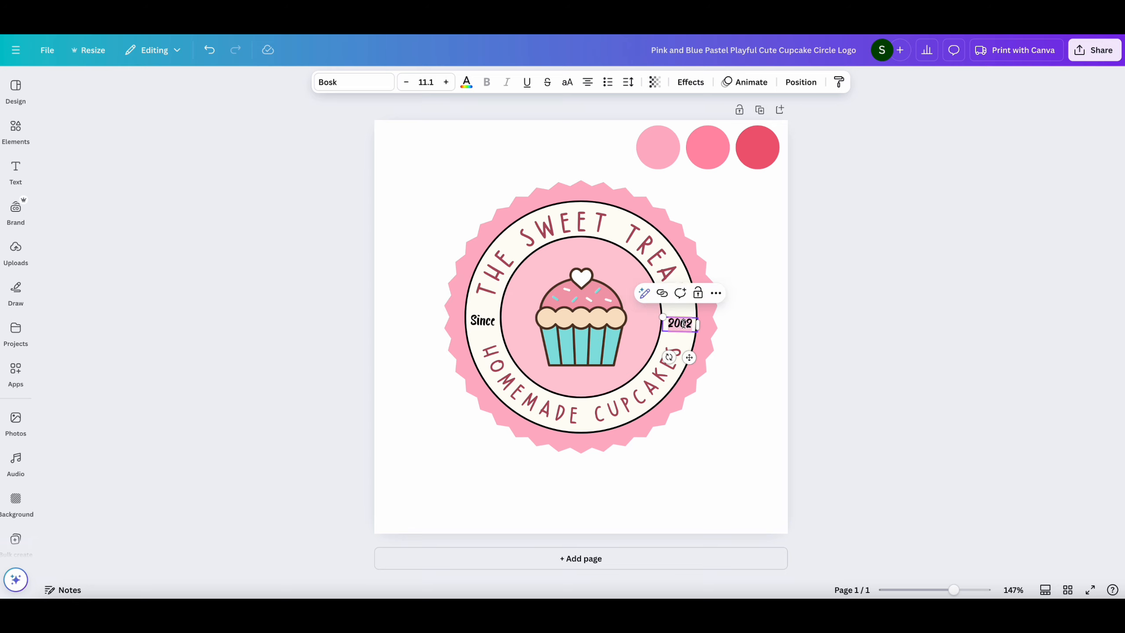
{"action": "type", "text": "20"}
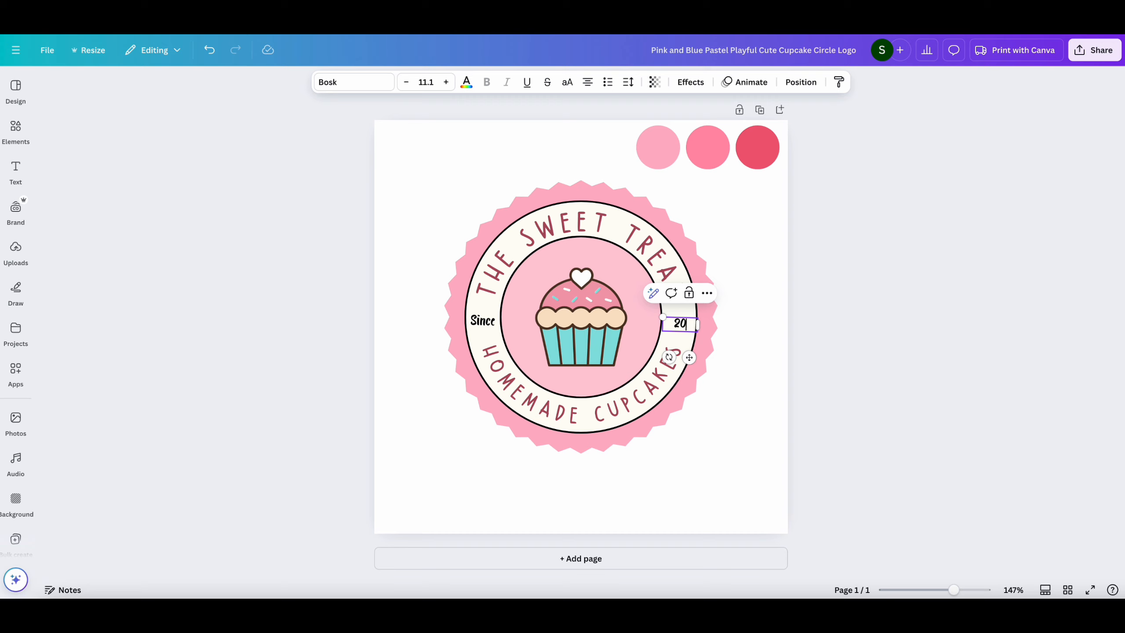
{"action": "type", "text": "15"}
{"action": "left_click", "coordinate": [742, 371]}
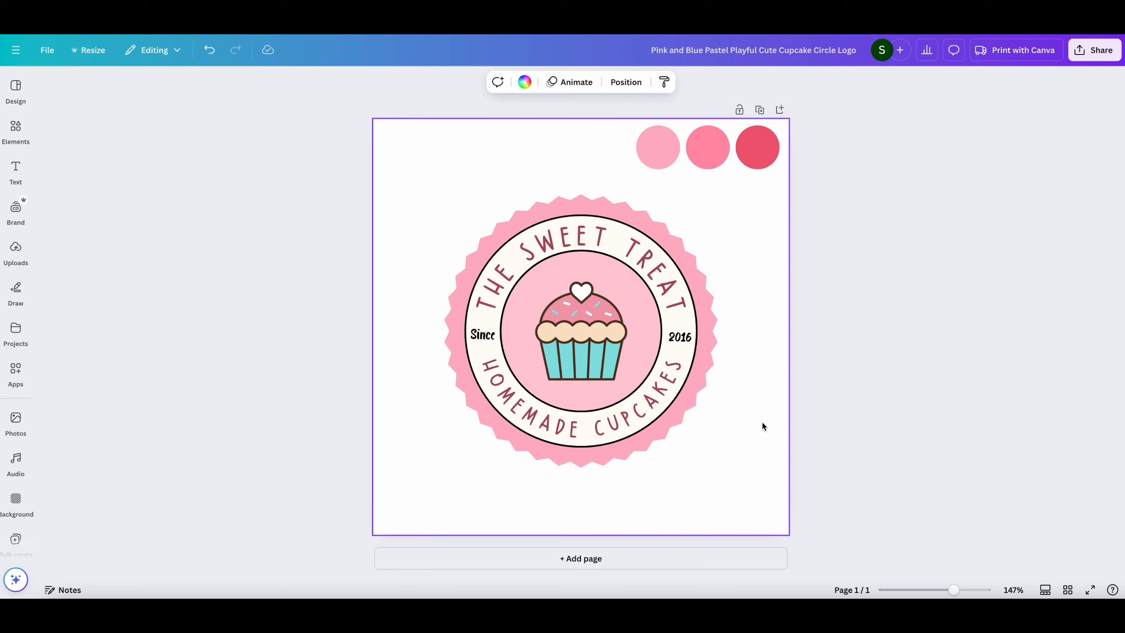
Step: Recolor the badge's scalloped outer border #EF5B77 by sampling the darkest pink palette circle
{"action": "left_click", "coordinate": [706, 297]}
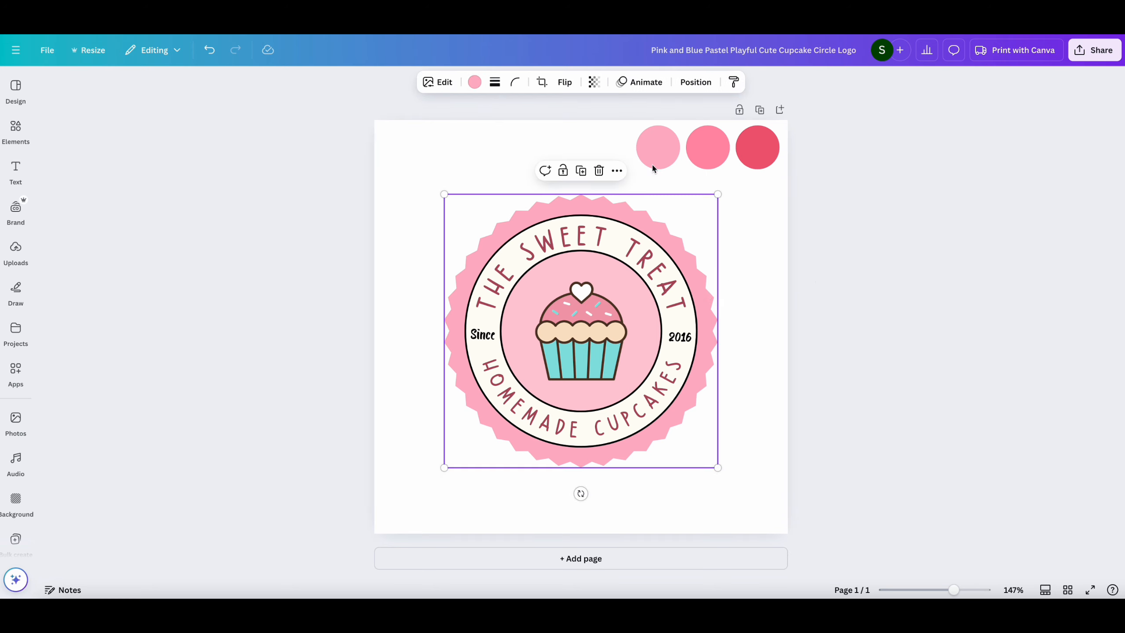
{"action": "left_click", "coordinate": [475, 82]}
{"action": "type", "text": "ffb3c6"}
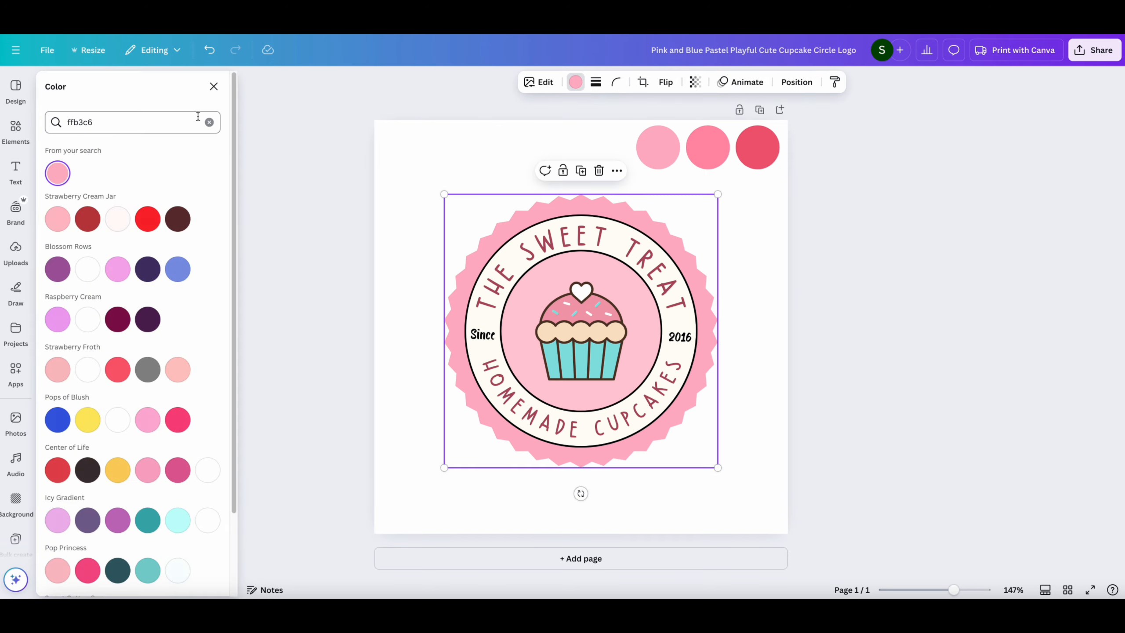
{"action": "left_click", "coordinate": [210, 123]}
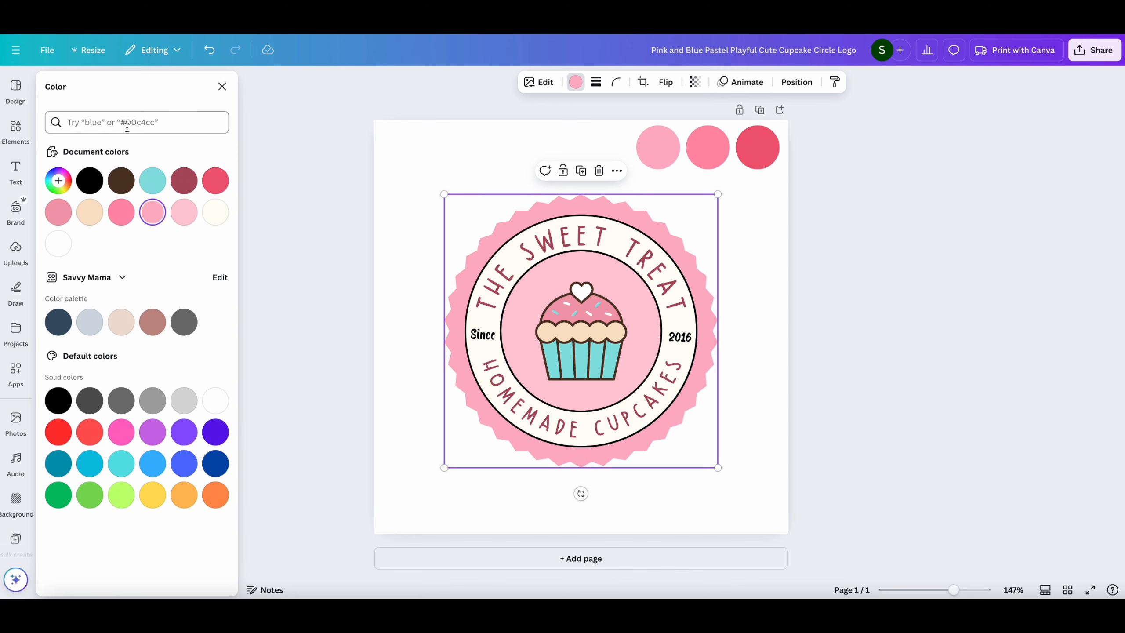
{"action": "left_click", "coordinate": [65, 175]}
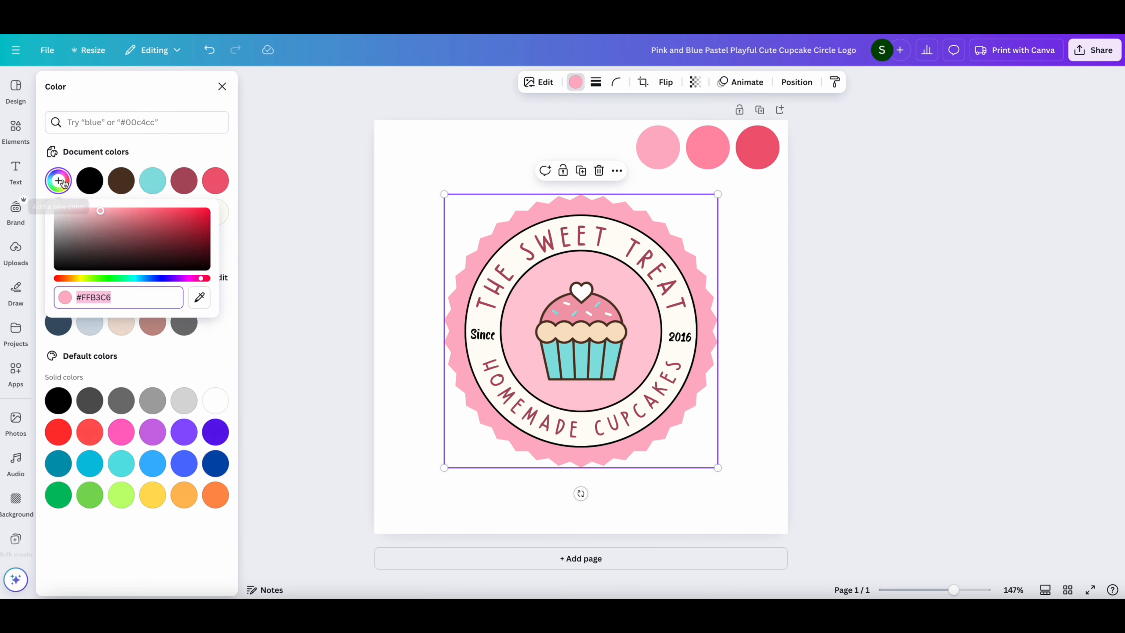
{"action": "left_click", "coordinate": [200, 298]}
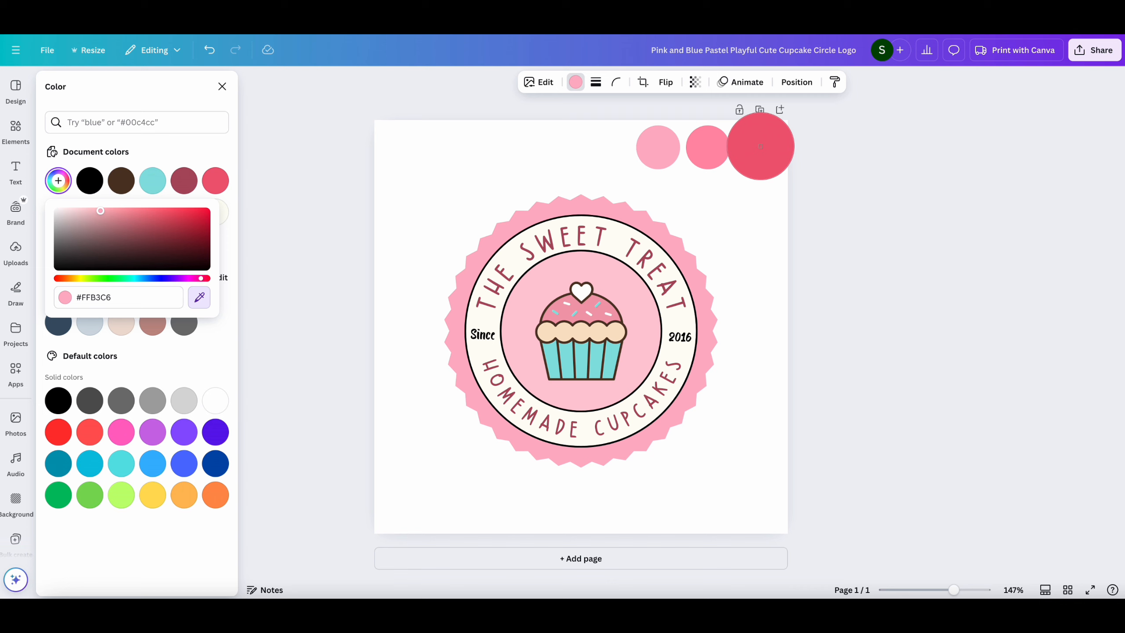
{"action": "left_click", "coordinate": [761, 146]}
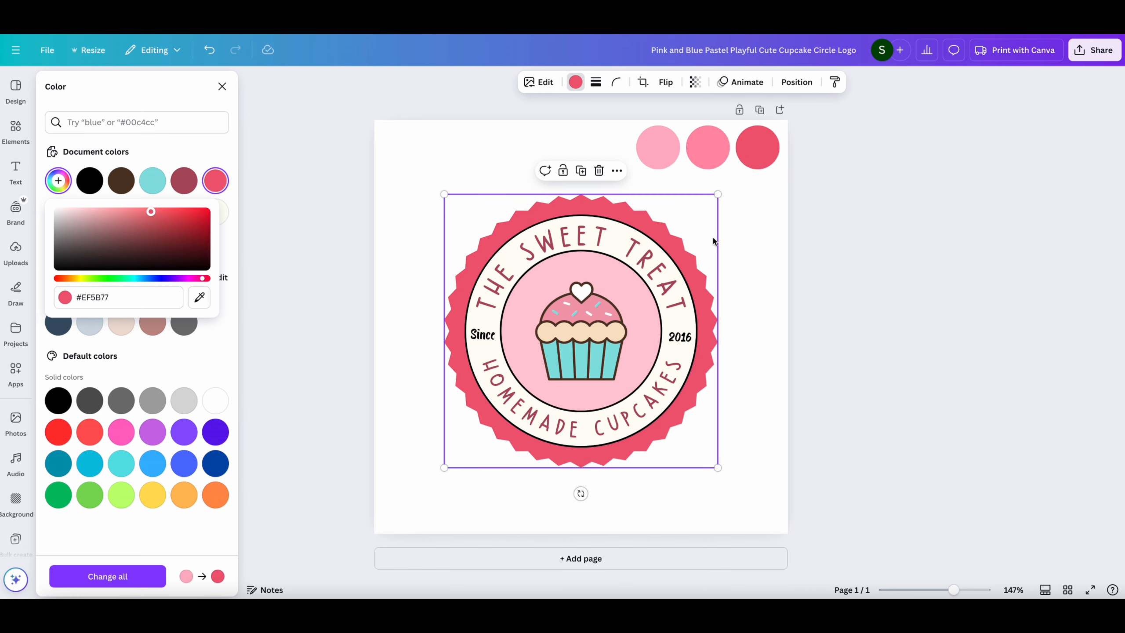
Step: Recolor the cream ring's black border #FFB3C6 by sampling the lightest pink palette circle
{"action": "left_click", "coordinate": [596, 215]}
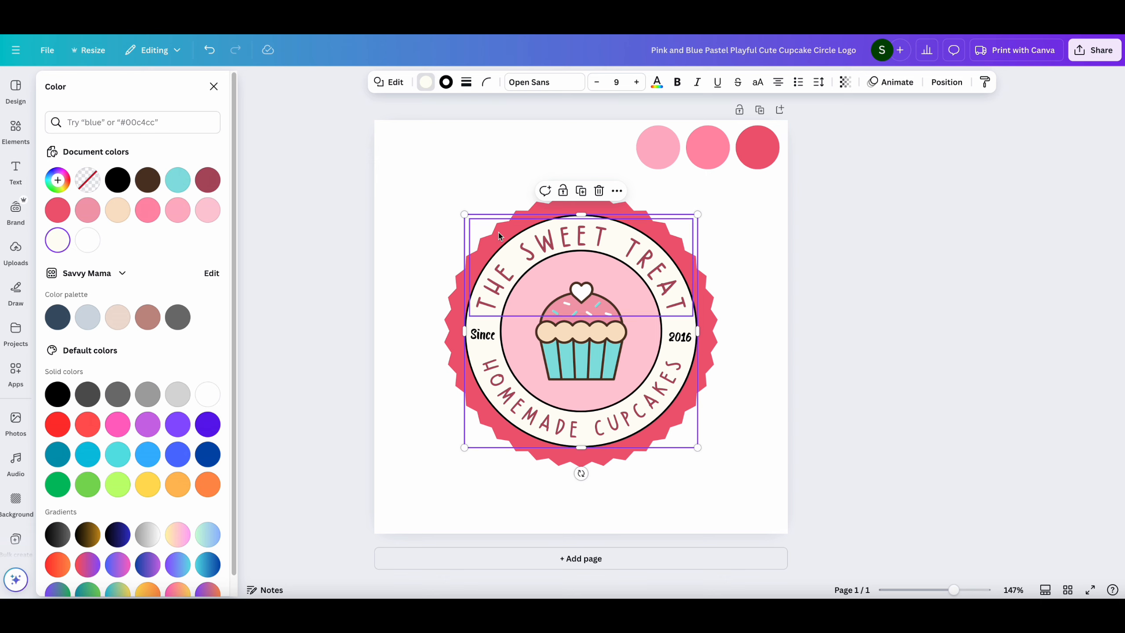
{"action": "left_click", "coordinate": [469, 83]}
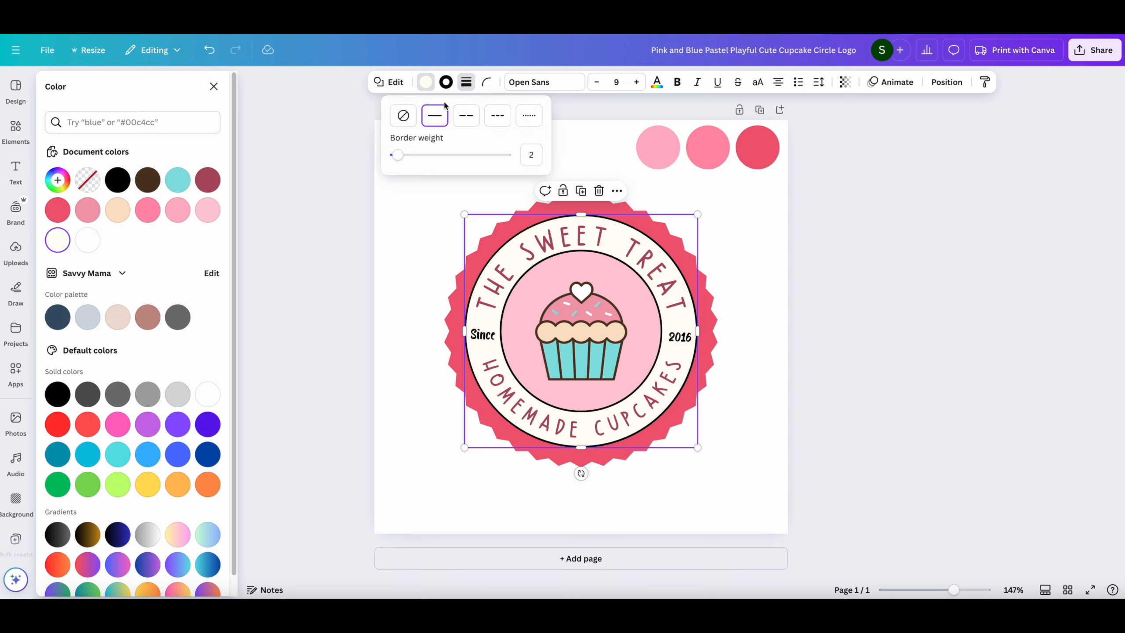
{"action": "mouse_move", "coordinate": [389, 153]}
{"action": "left_mouse_down"}
{"action": "mouse_move", "coordinate": [416, 153]}
{"action": "mouse_move", "coordinate": [397, 156]}
{"action": "left_mouse_up"}
{"action": "left_click", "coordinate": [446, 82]}
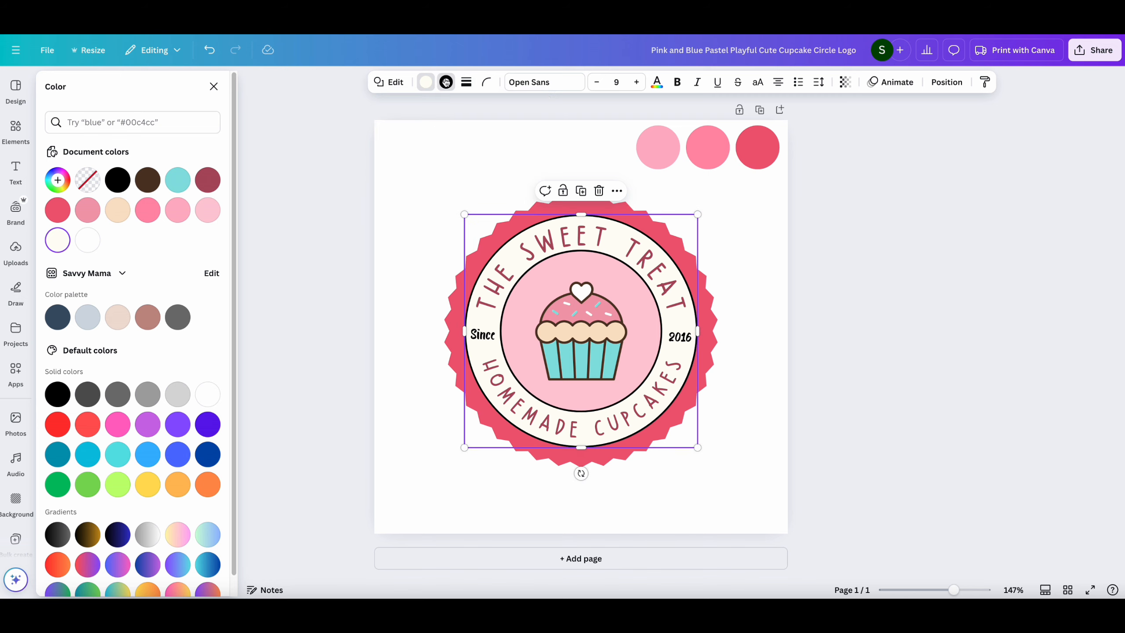
{"action": "left_click", "coordinate": [446, 82]}
{"action": "left_click", "coordinate": [58, 179]}
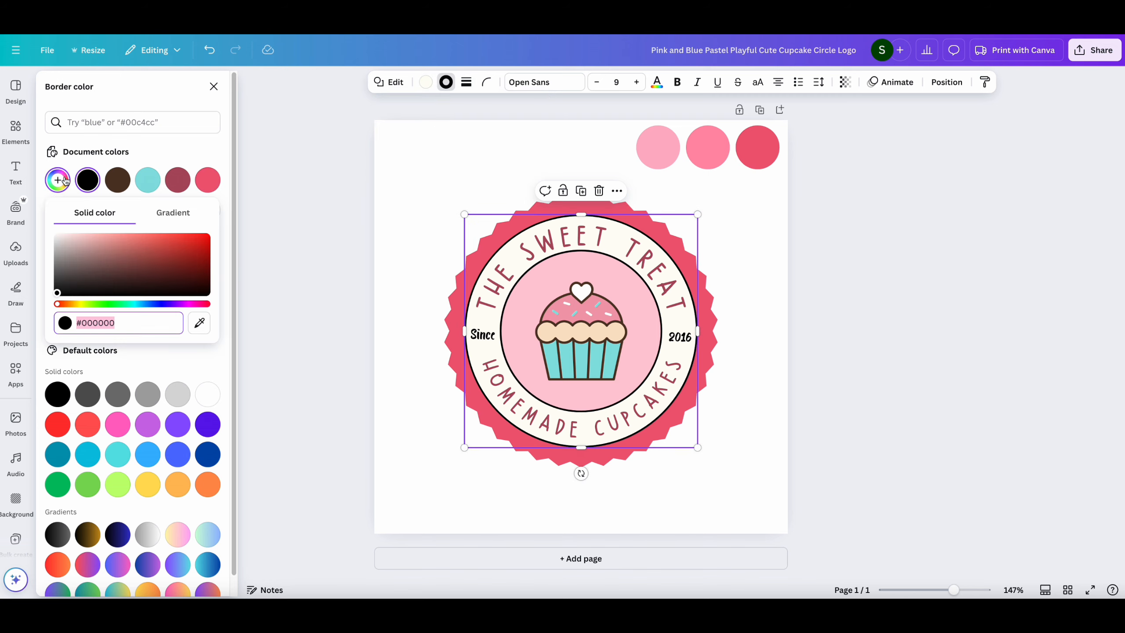
{"action": "left_click", "coordinate": [200, 323]}
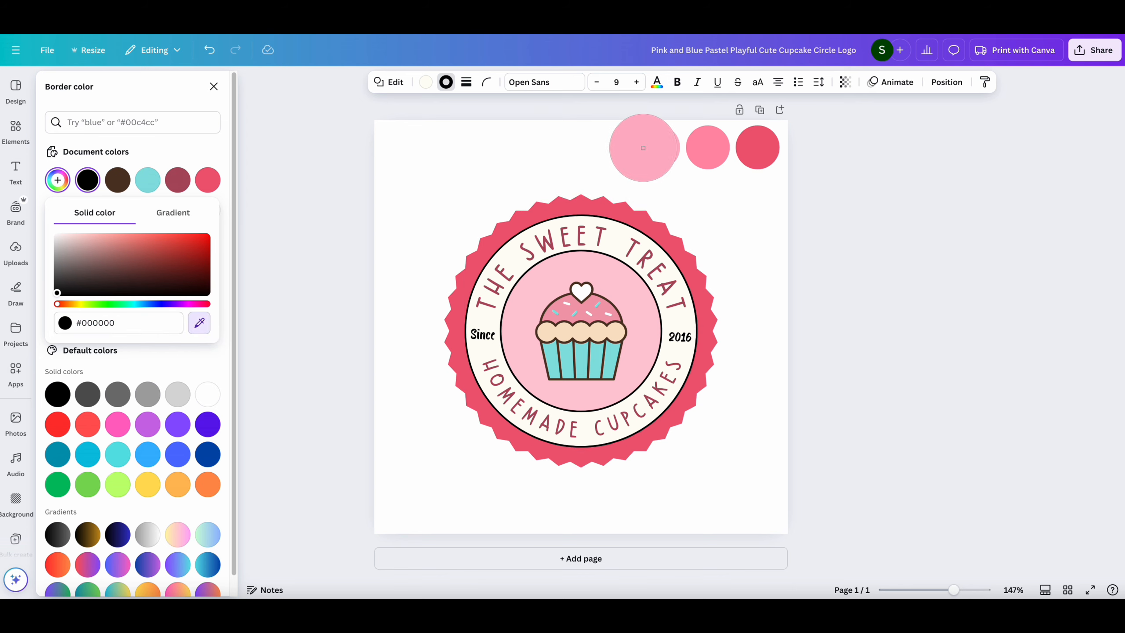
{"action": "left_click", "coordinate": [647, 150]}
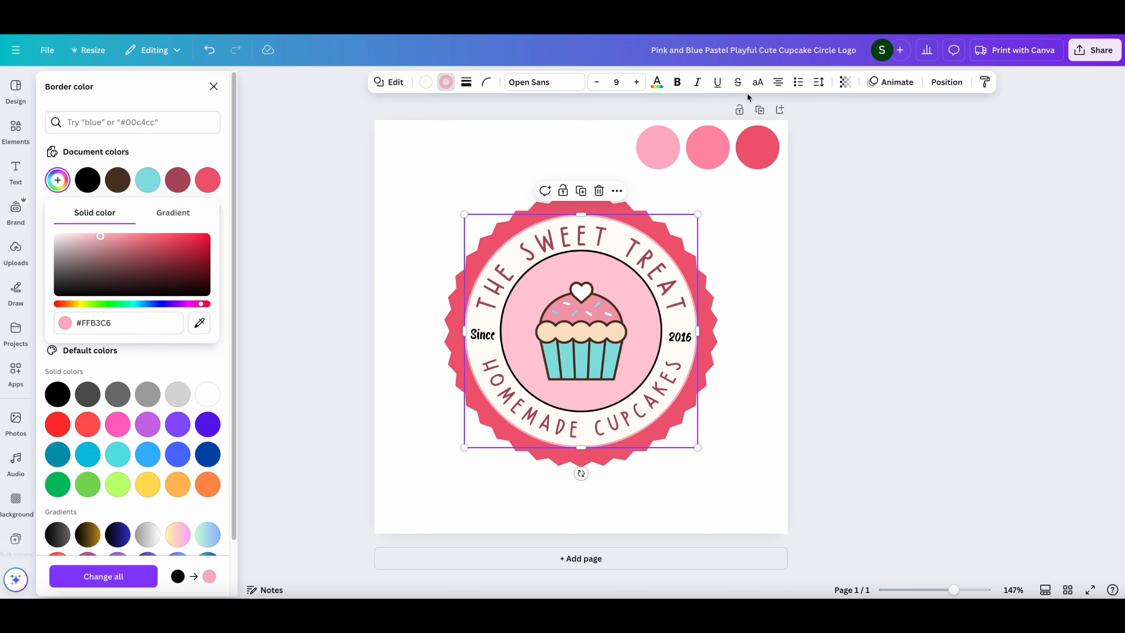
Step: Change the text ring's cream fill to white #ffffff
{"action": "left_click", "coordinate": [426, 85]}
{"action": "left_click", "coordinate": [426, 84]}
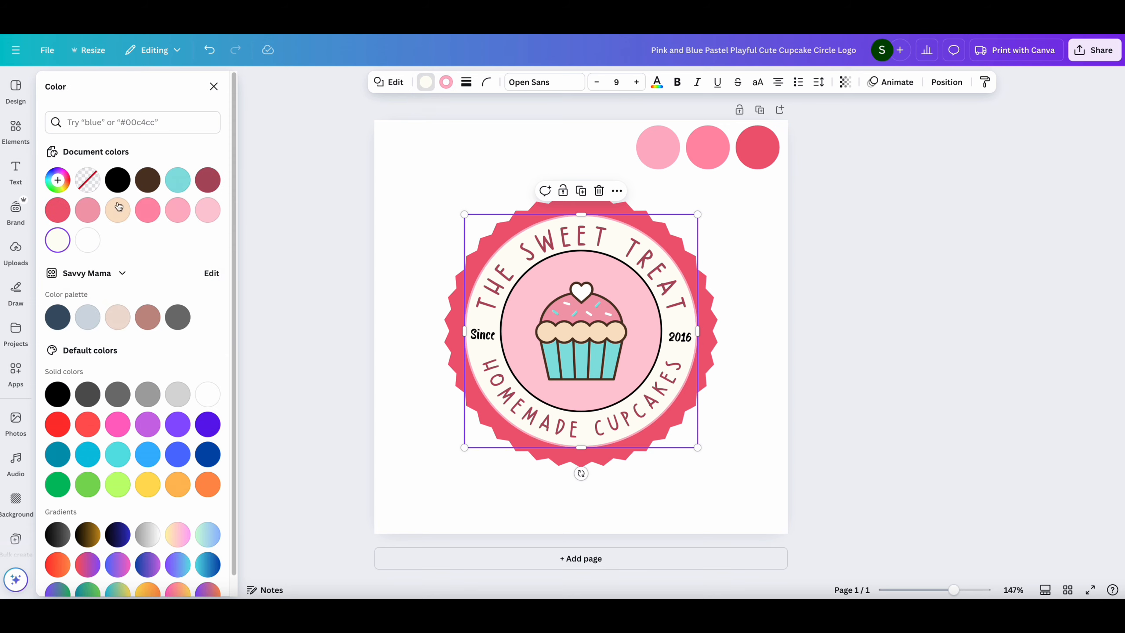
{"action": "left_click", "coordinate": [91, 240]}
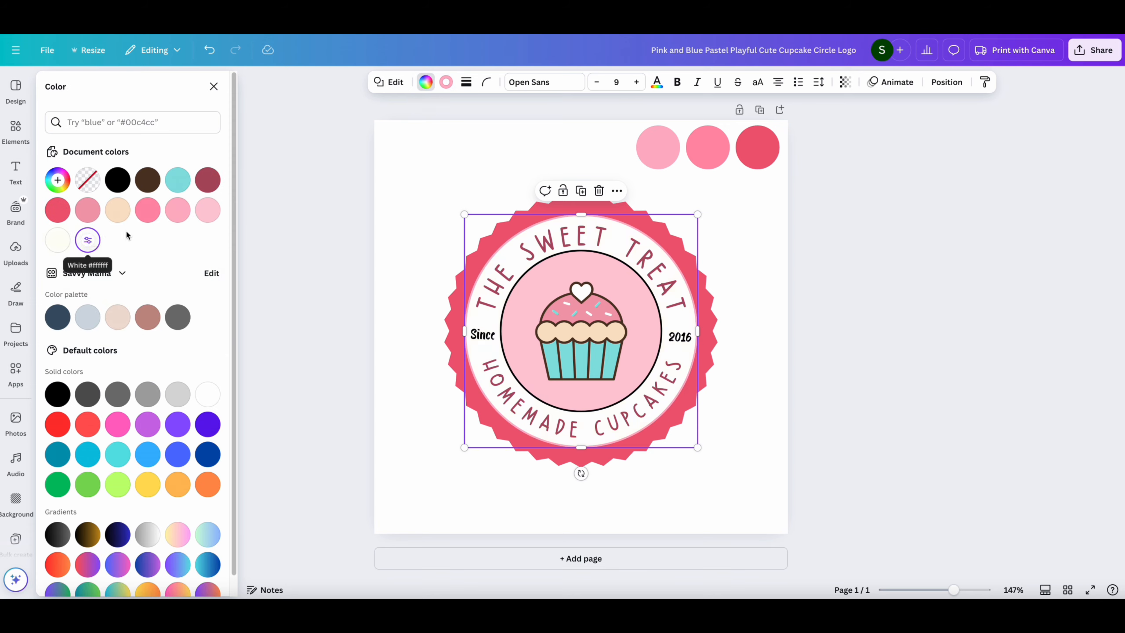
Step: Recolor the inner circle's border by sampling the middle pink palette circle, and change the circle's fill to white
{"action": "left_click", "coordinate": [530, 352]}
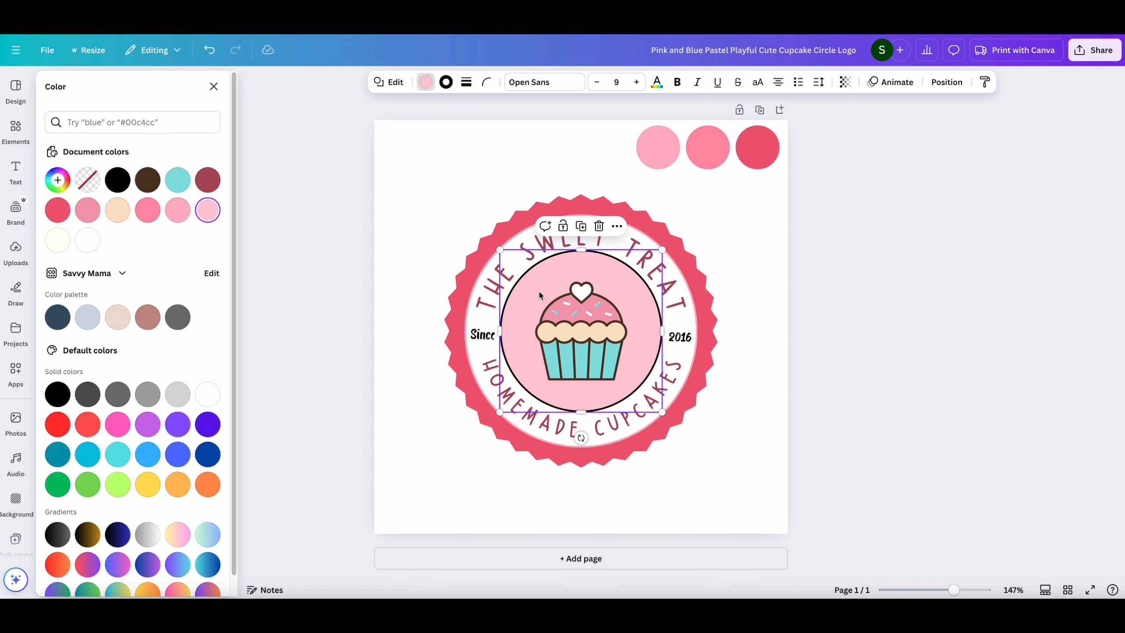
{"action": "left_click", "coordinate": [446, 82]}
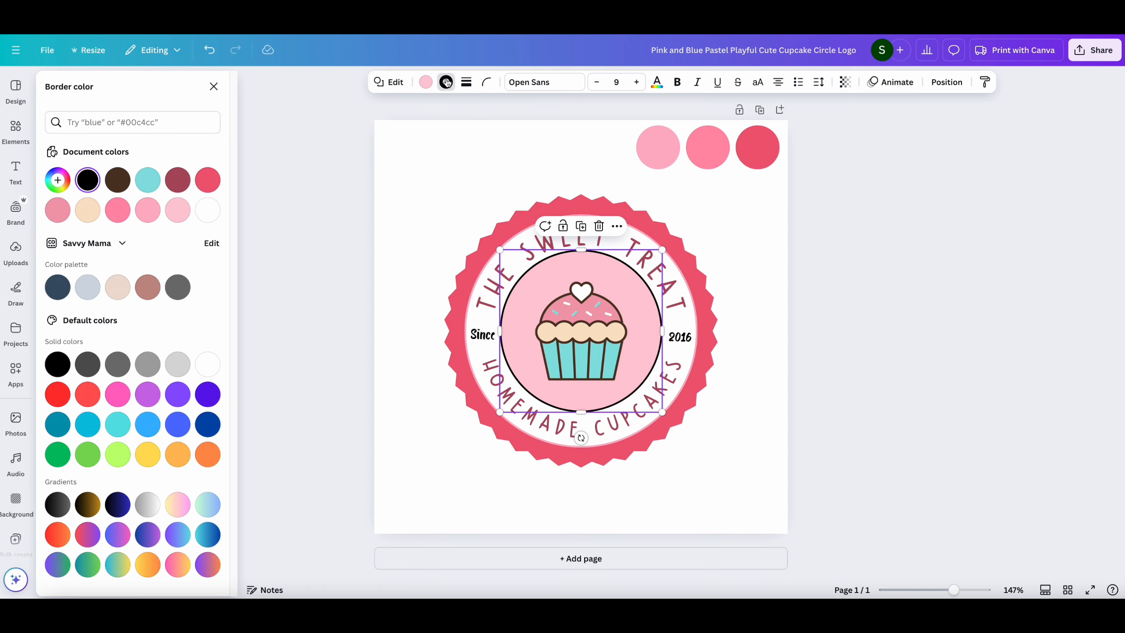
{"action": "left_click", "coordinate": [58, 179]}
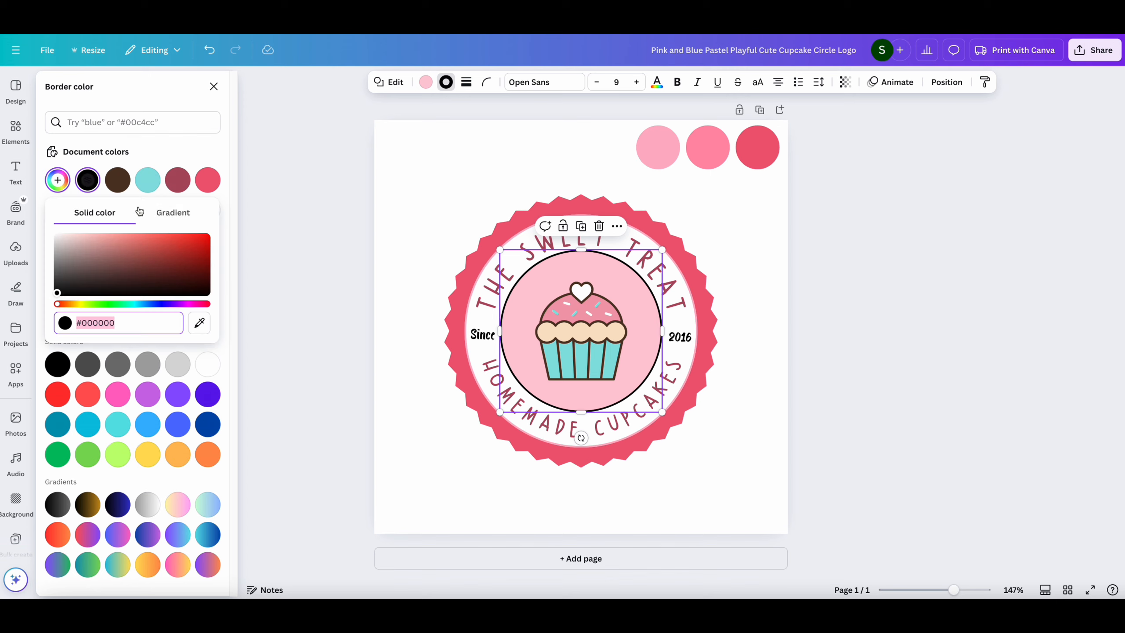
{"action": "left_click", "coordinate": [199, 323]}
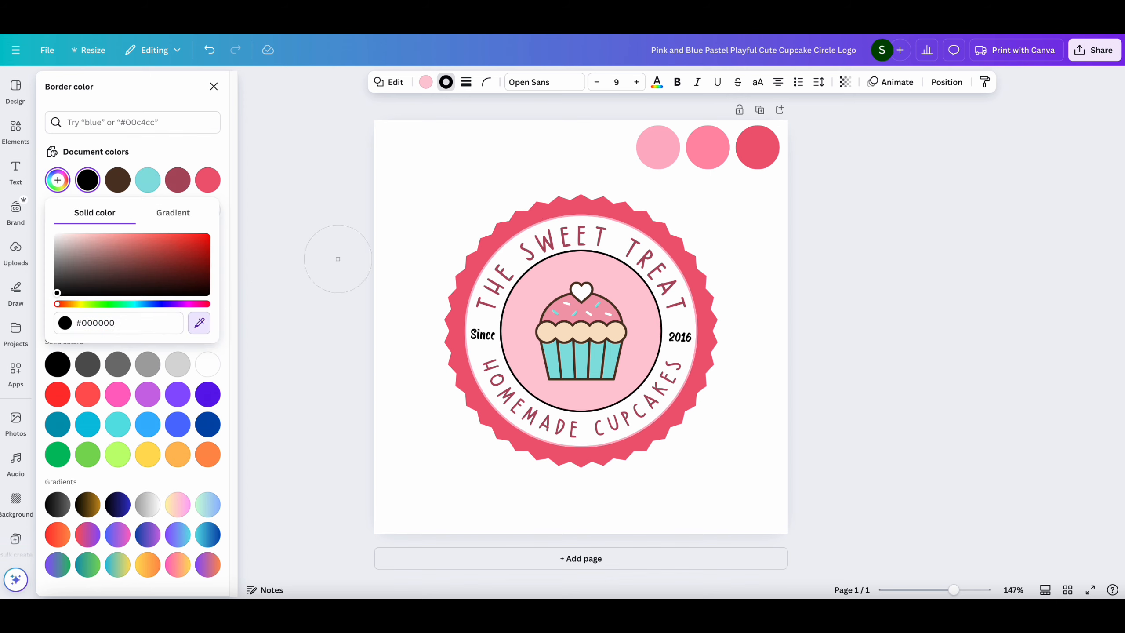
{"action": "left_click", "coordinate": [747, 154]}
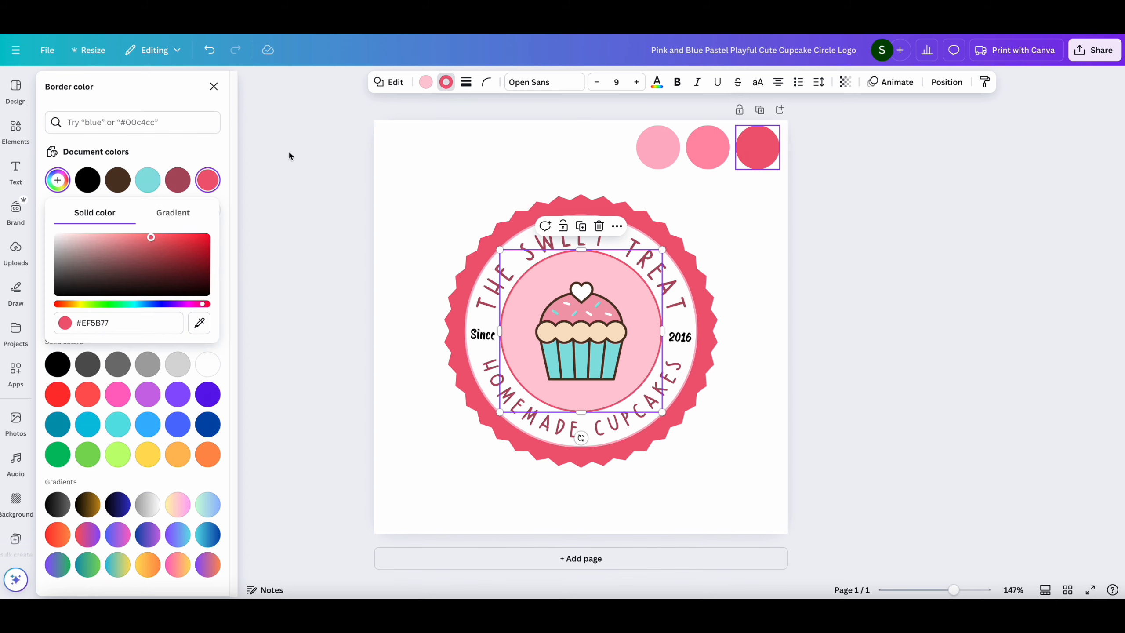
{"action": "left_click", "coordinate": [199, 323]}
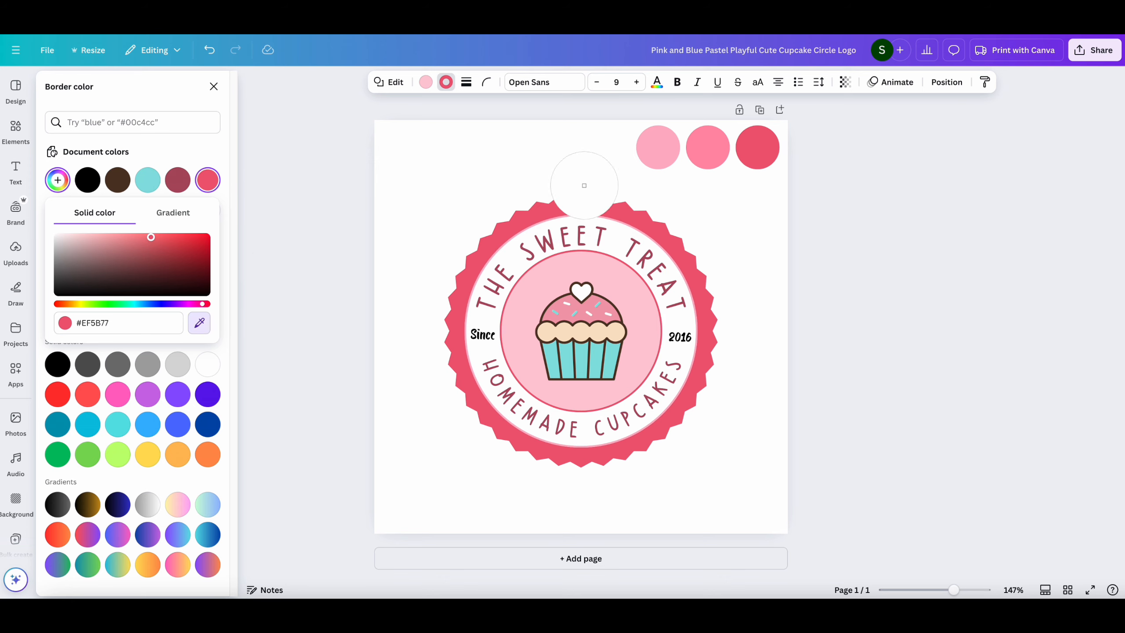
{"action": "left_click", "coordinate": [717, 152]}
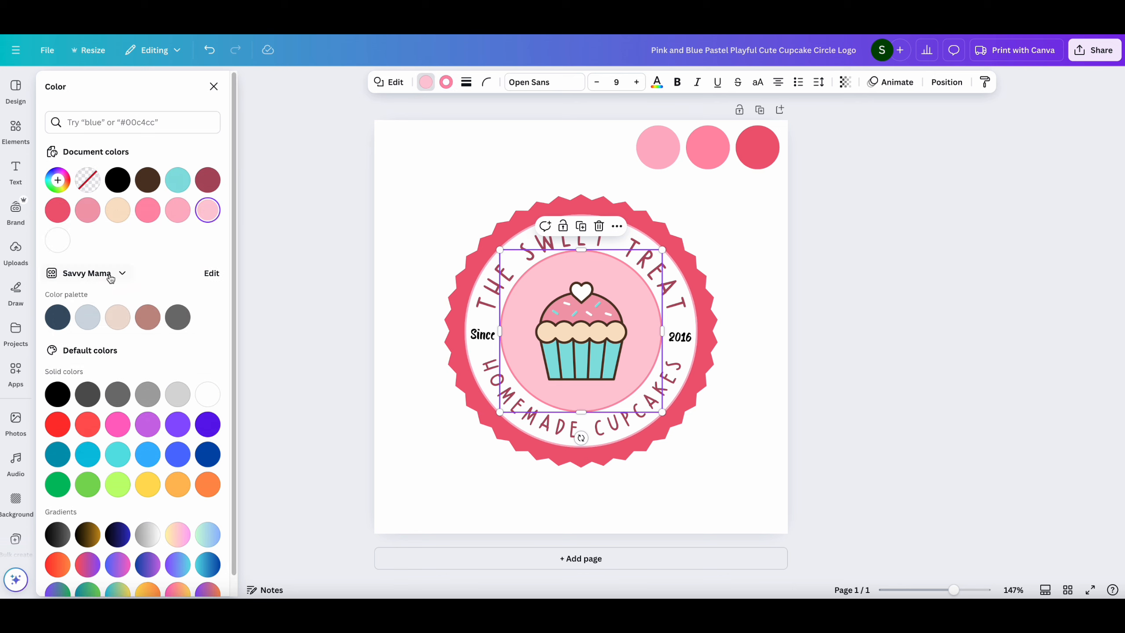
{"action": "left_click", "coordinate": [58, 240]}
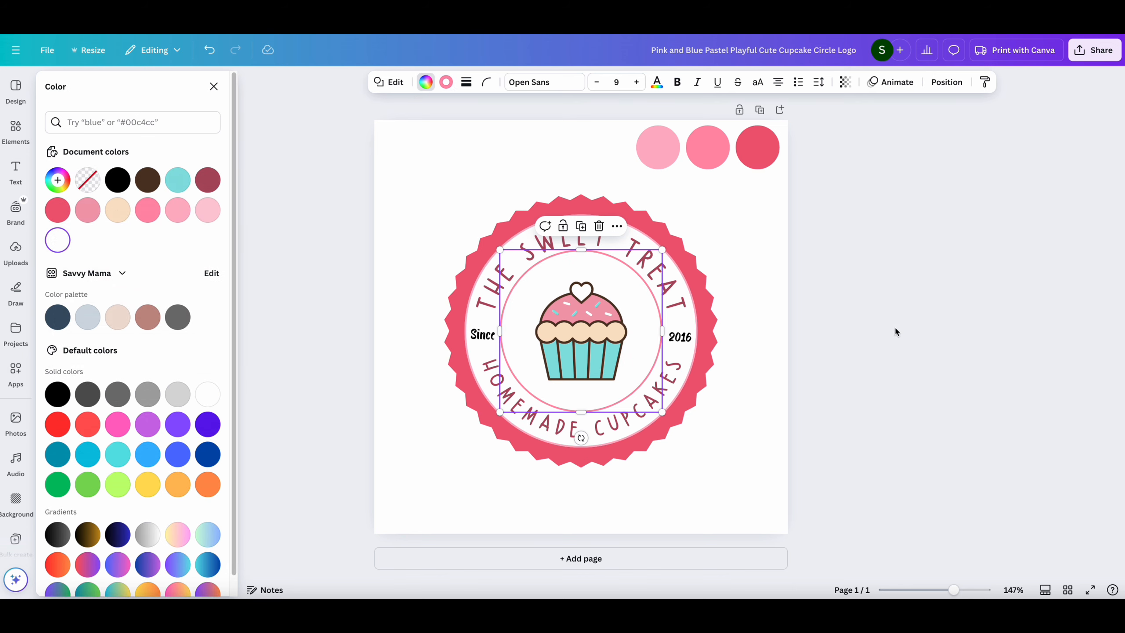
{"action": "left_click", "coordinate": [855, 213]}
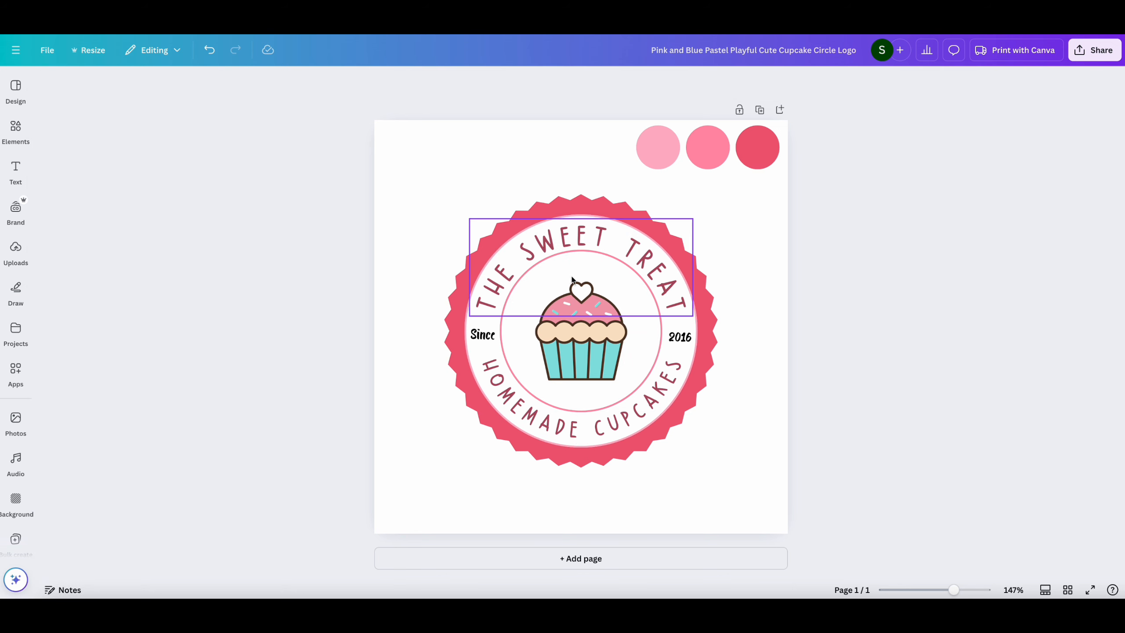
Step: Recolor the curved texts "THE SWEET TREAT" and "HOMEMADE CUPCAKES" #EF5B77, the darkest palette pink
{"action": "left_click", "coordinate": [611, 249]}
{"action": "left_click", "coordinate": [465, 82]}
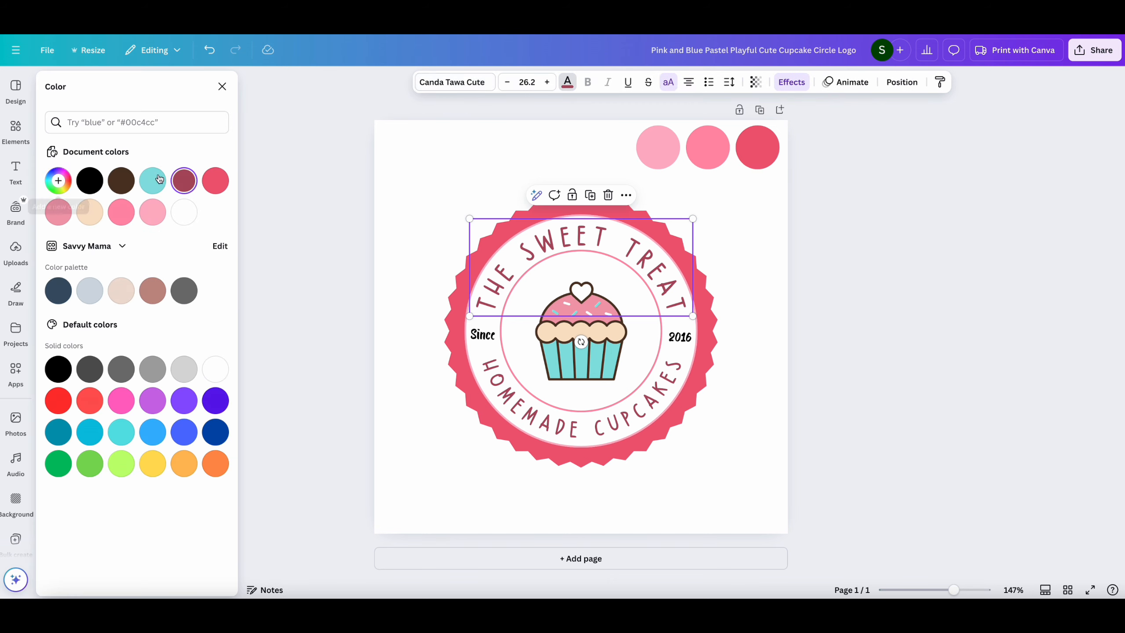
{"action": "left_click", "coordinate": [58, 180]}
{"action": "left_click", "coordinate": [199, 297]}
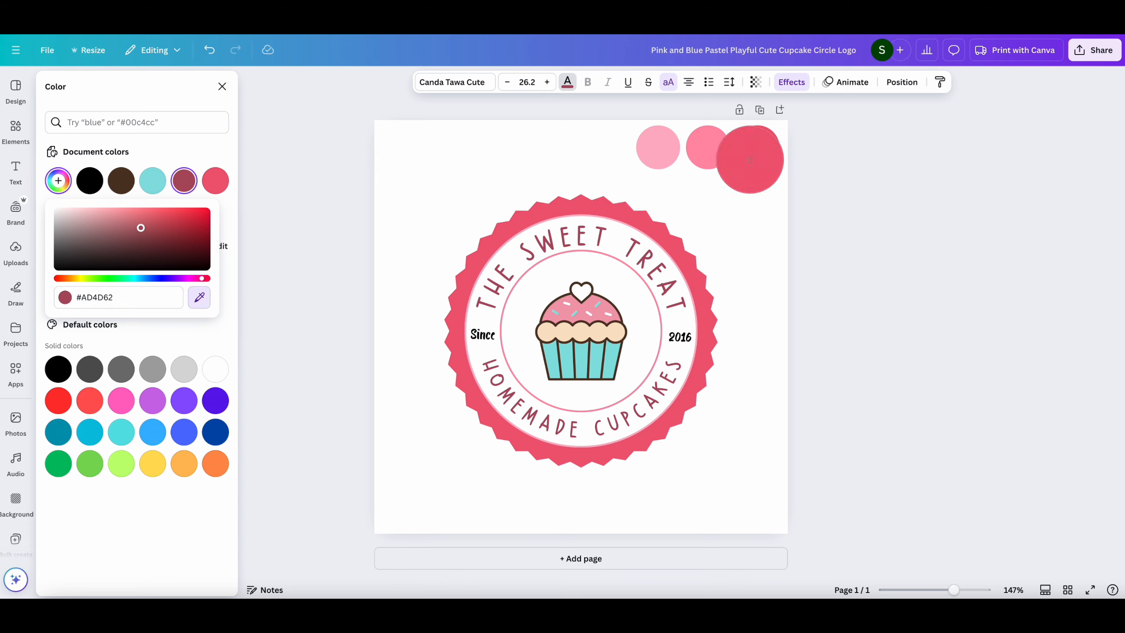
{"action": "left_click", "coordinate": [751, 158]}
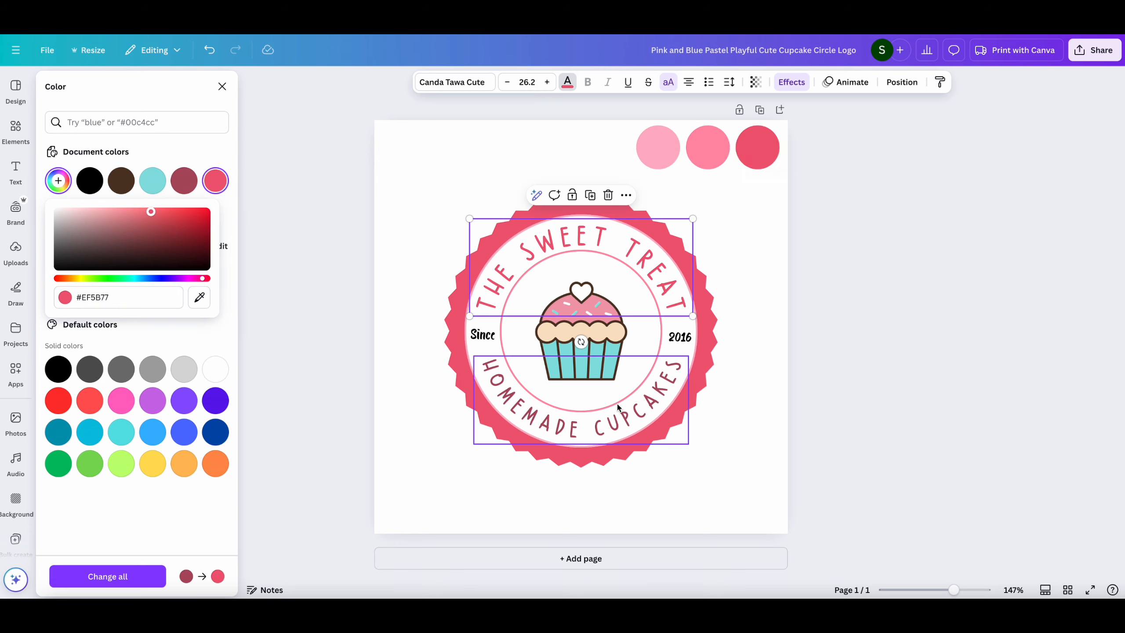
{"action": "left_click", "coordinate": [614, 425]}
{"action": "left_click", "coordinate": [219, 182]}
Step: Recolor the "Since" and "2016" texts in the ring with the middle palette pink
{"action": "left_click", "coordinate": [485, 335]}
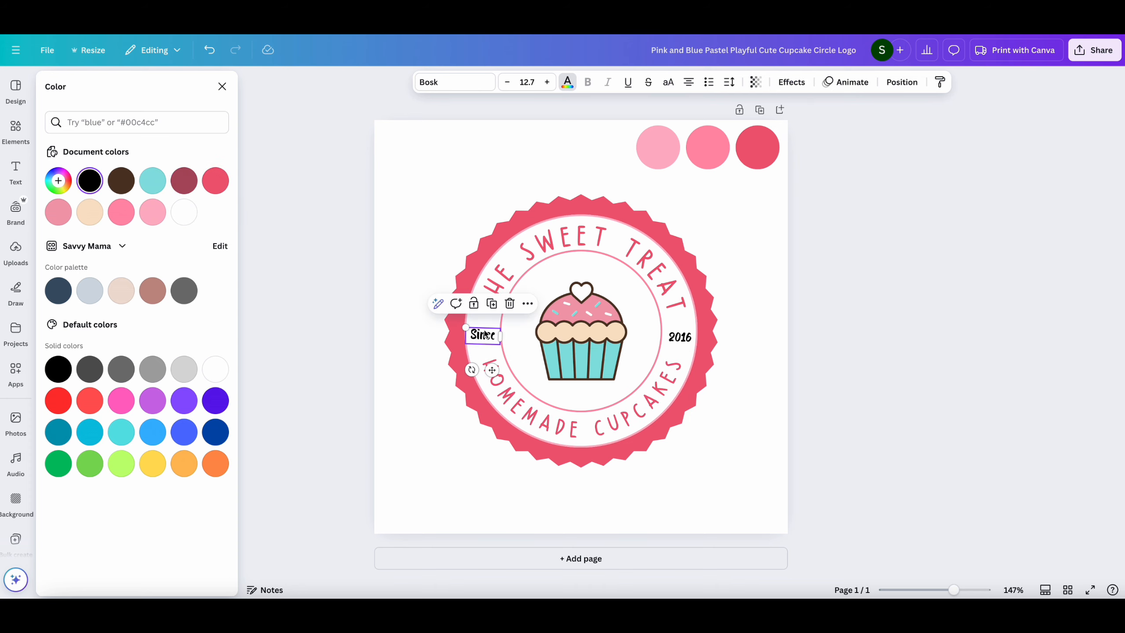
{"action": "left_click", "coordinate": [131, 212]}
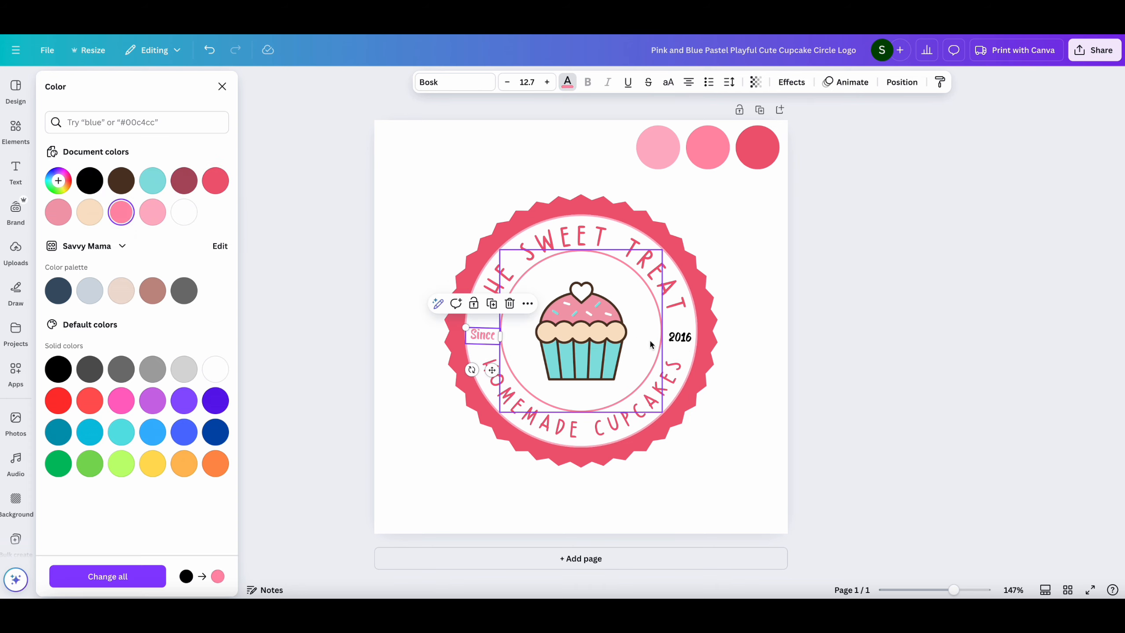
{"action": "left_click", "coordinate": [679, 337]}
{"action": "left_click", "coordinate": [125, 223]}
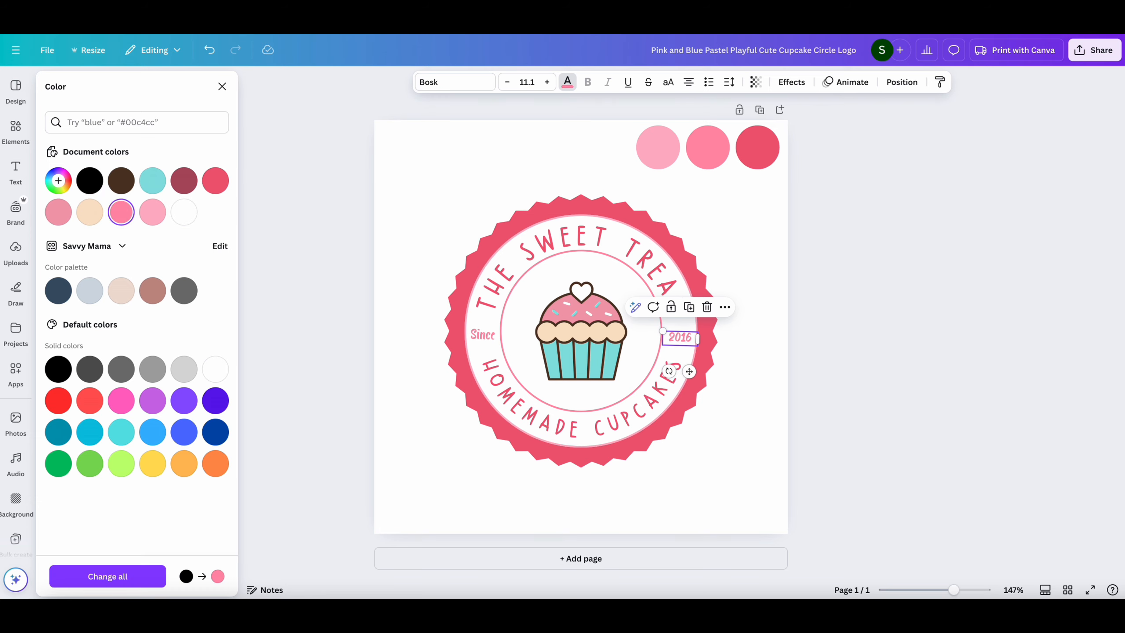
Step: Recolor the cupcake's brown outlines black and its teal parts #FFB3C6, sampled from the lightest pink palette circle
{"action": "left_click", "coordinate": [589, 335]}
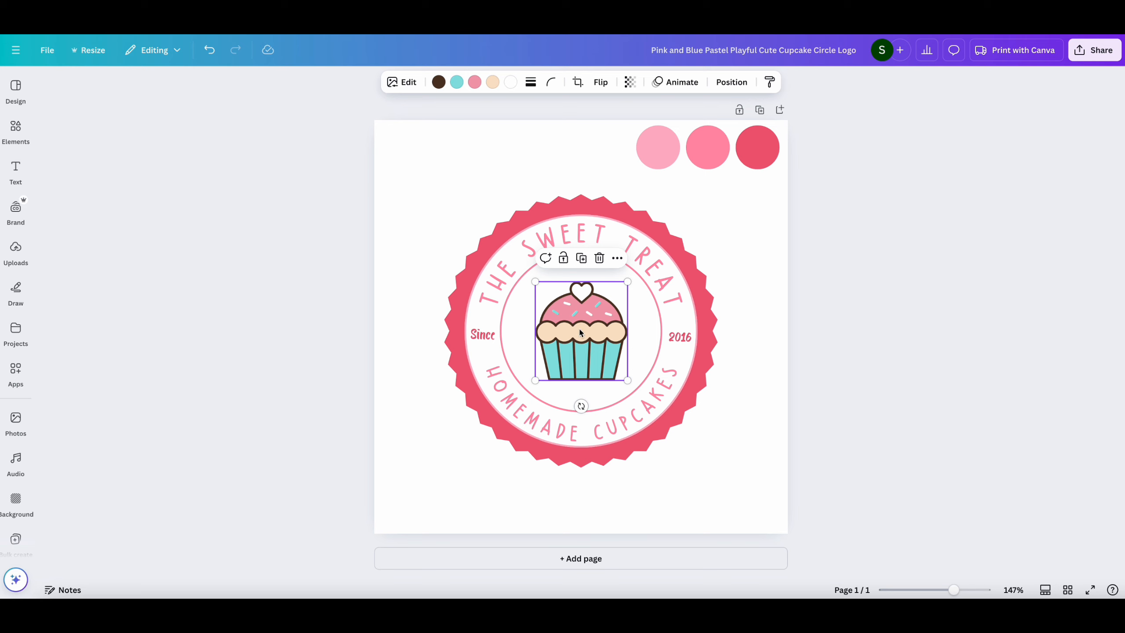
{"action": "left_click", "coordinate": [439, 82]}
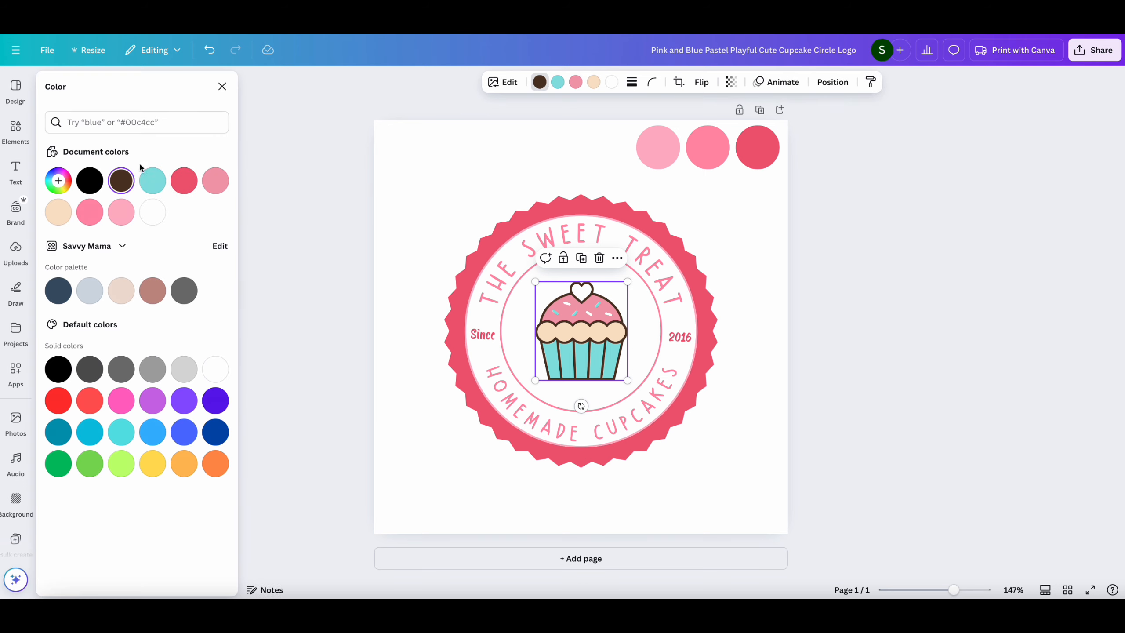
{"action": "left_click", "coordinate": [90, 181]}
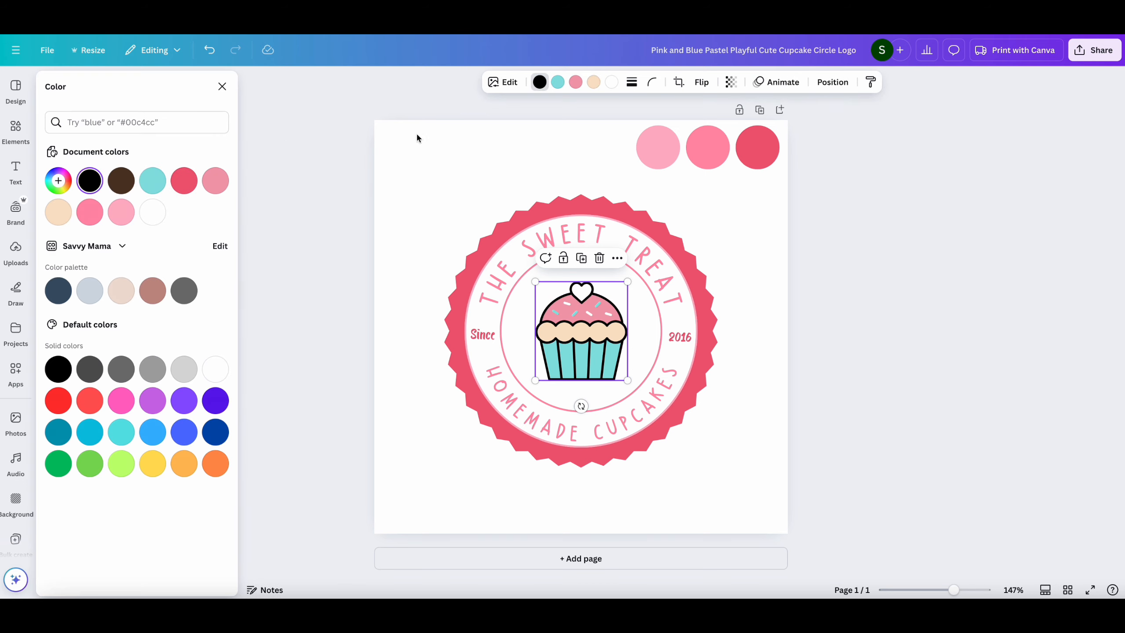
{"action": "left_click", "coordinate": [559, 83]}
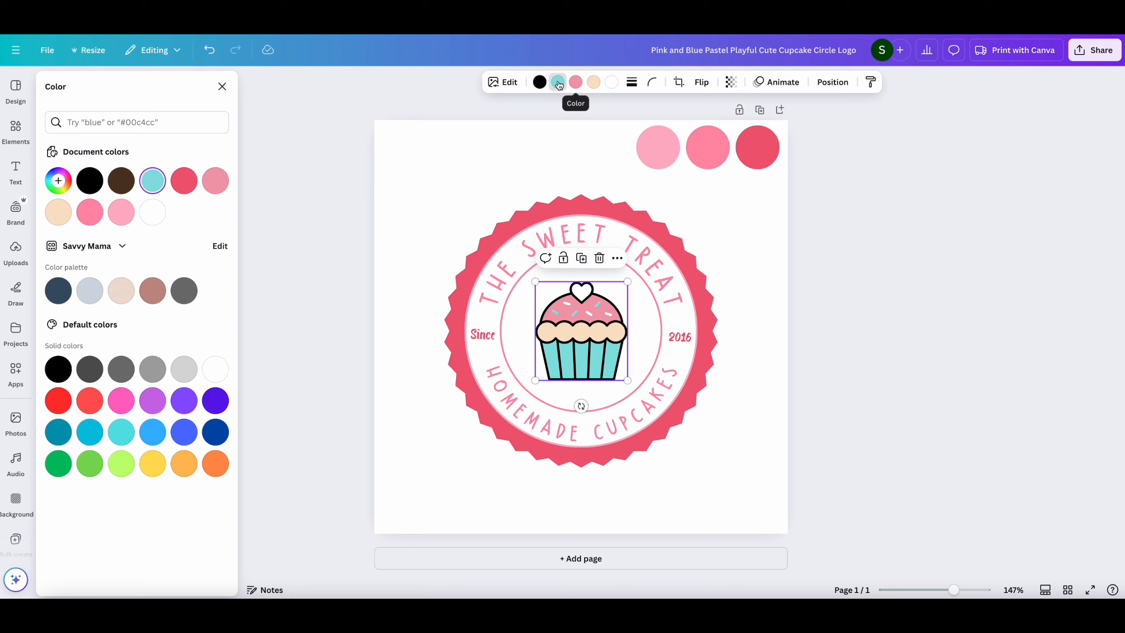
{"action": "left_click", "coordinate": [62, 182]}
{"action": "left_click", "coordinate": [200, 297]}
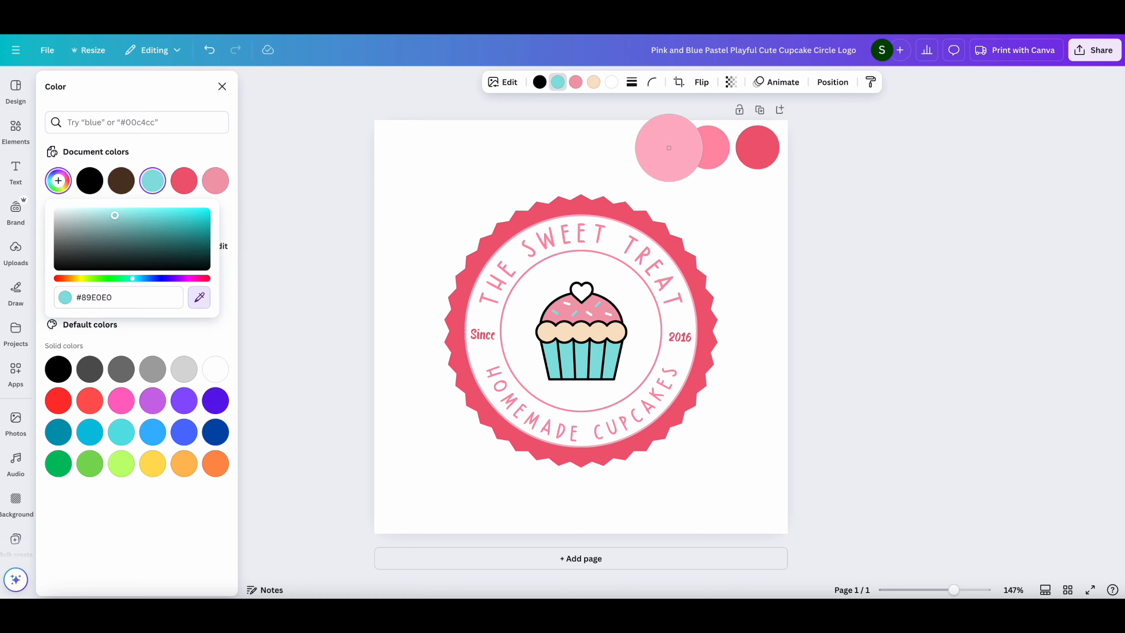
{"action": "left_click", "coordinate": [669, 148]}
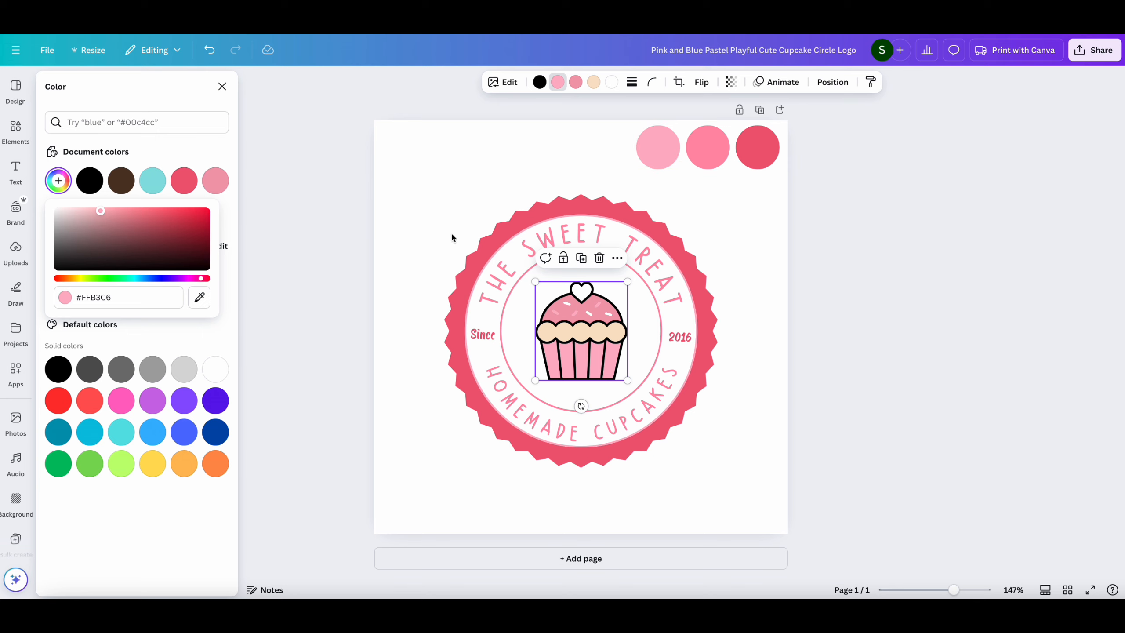
Step: Recolor the cupcake's pink frosting #EF5B77 by sampling the darkest pink palette circle
{"action": "left_click", "coordinate": [575, 82]}
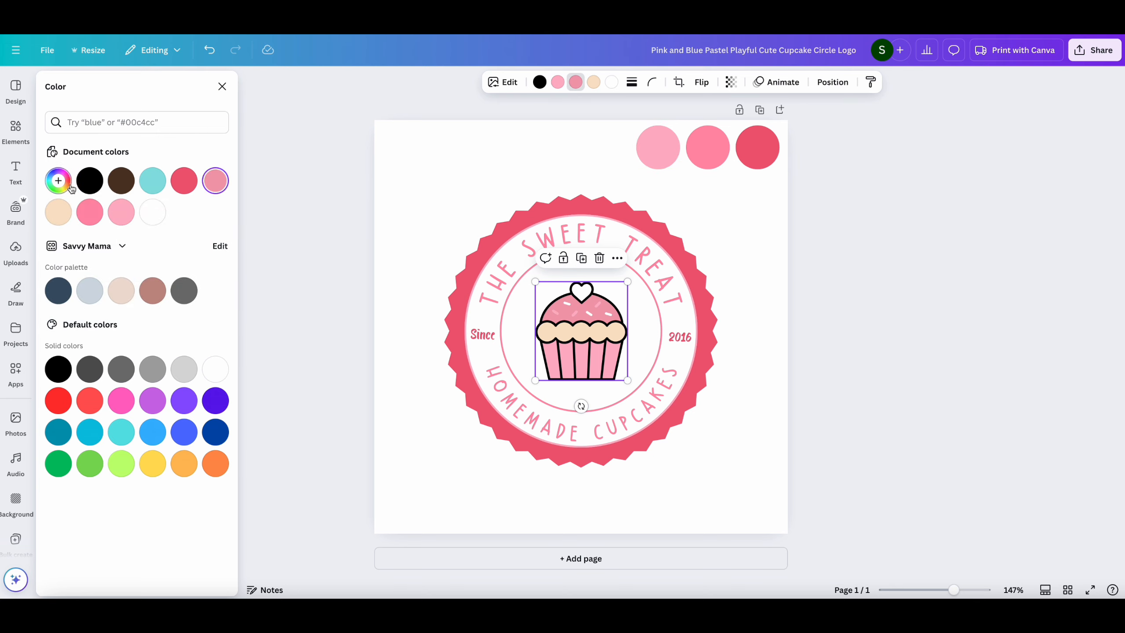
{"action": "left_click", "coordinate": [58, 181]}
{"action": "left_click", "coordinate": [200, 297]}
{"action": "left_click", "coordinate": [761, 155]}
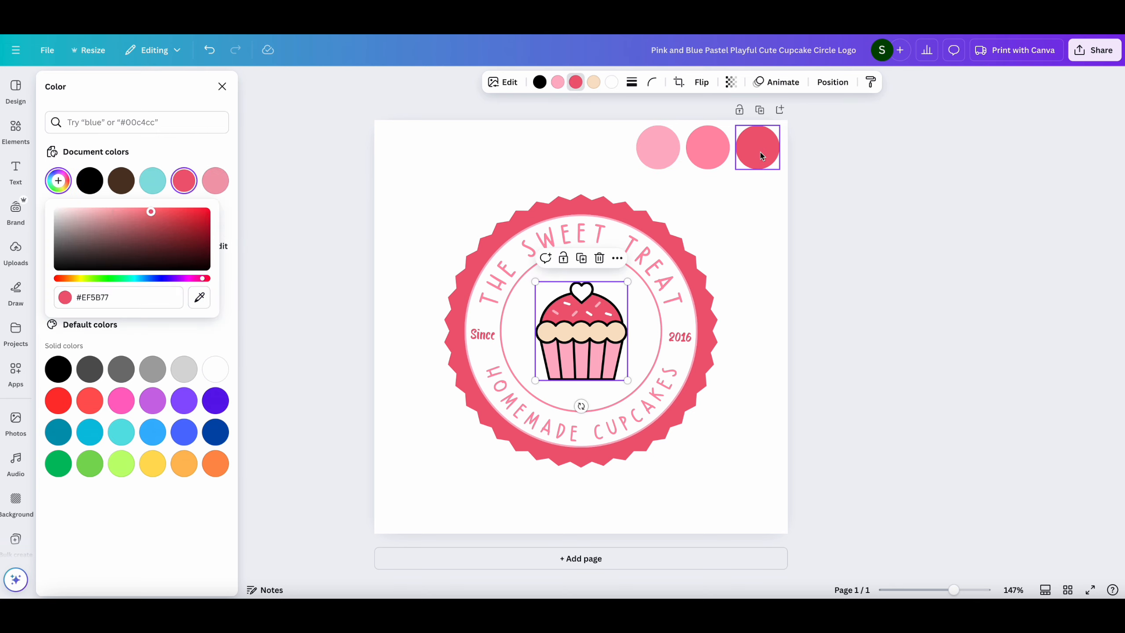
Step: Delete the cupcake illustration from the badge's center and search the elements library for "cupcake"
{"action": "left_click_drag", "start_coordinate": [597, 339], "coordinate": [586, 348]}
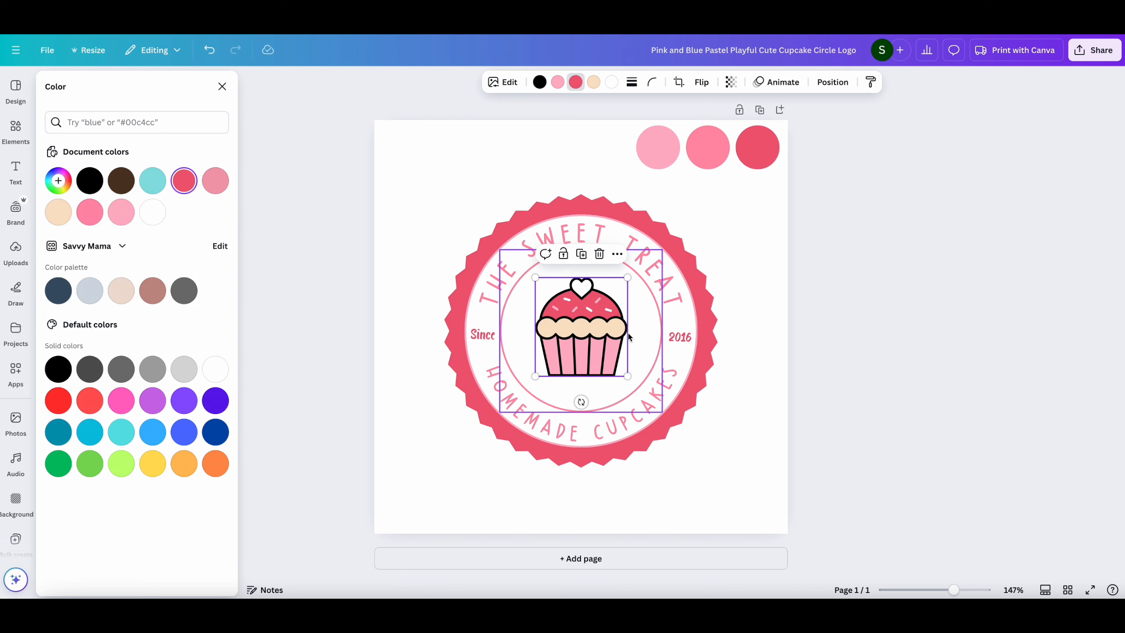
{"action": "left_click", "coordinate": [602, 254]}
{"action": "left_click", "coordinate": [15, 91]}
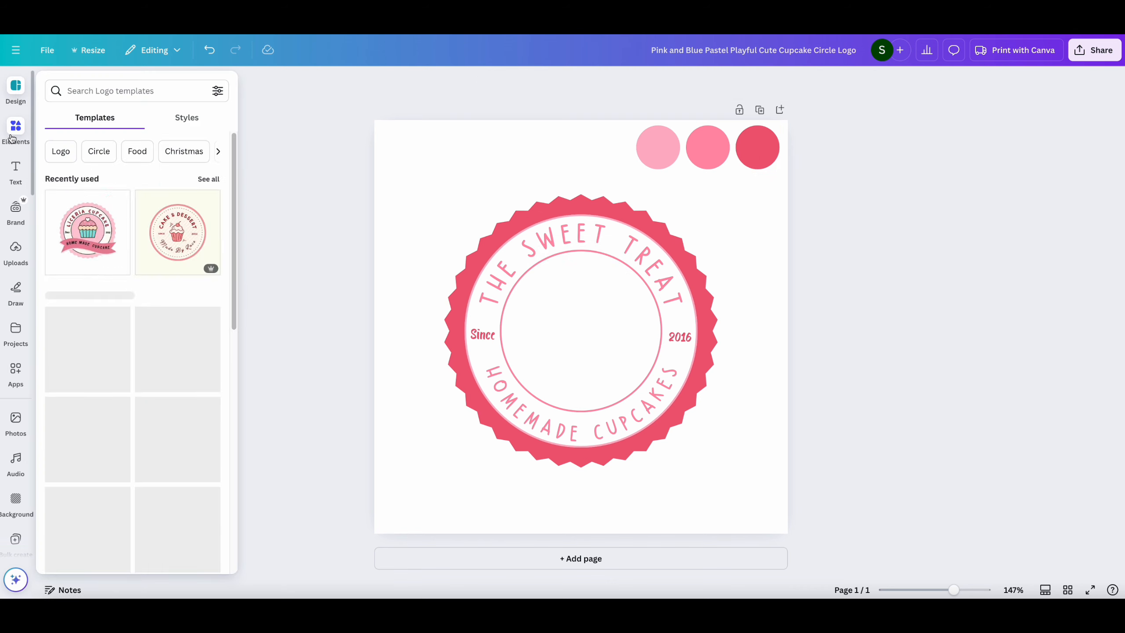
{"action": "left_click", "coordinate": [16, 129]}
{"action": "left_click", "coordinate": [94, 86]}
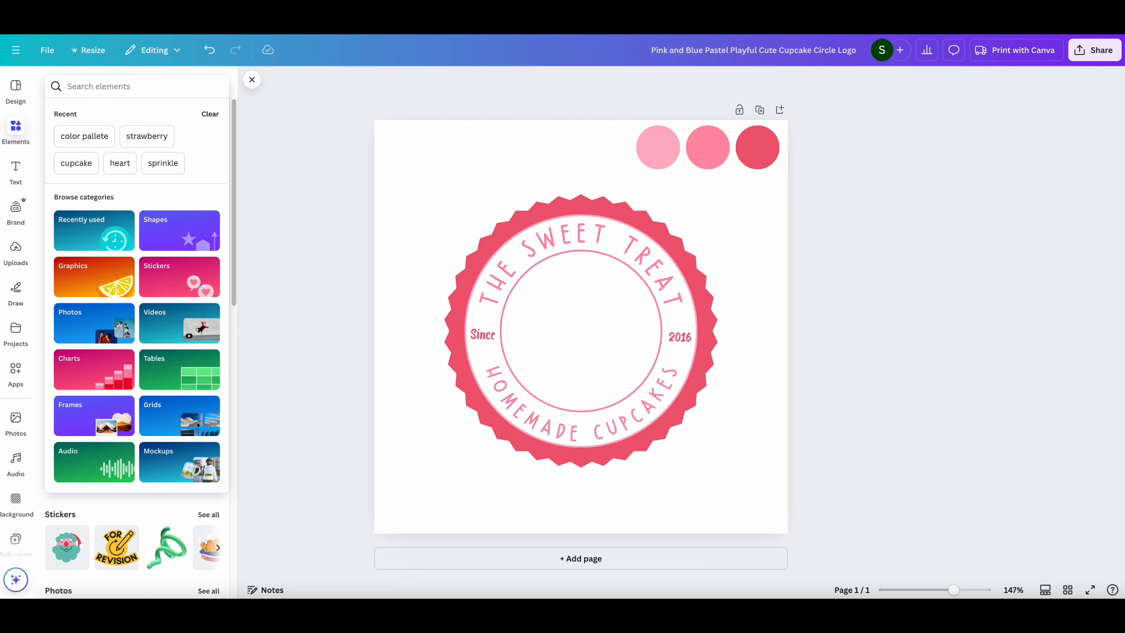
{"action": "type", "text": "cupcake"}
{"action": "key", "text": "Return"}
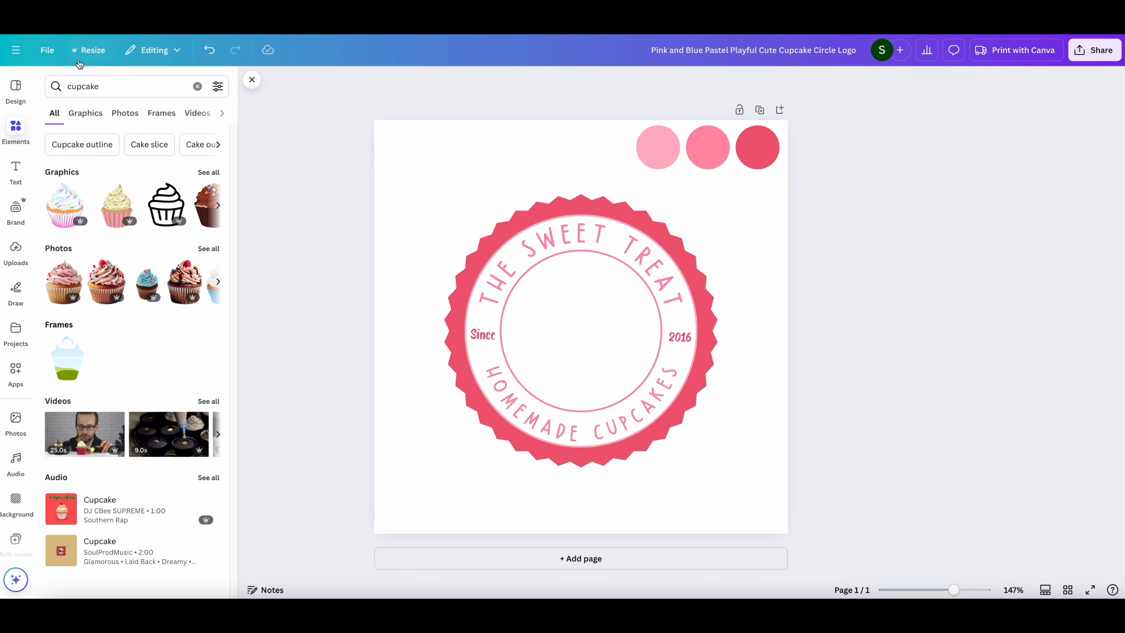
Step: Browse all the cupcake graphics and add the cupcake with coral-pink frosting and a teal wrapper to the design
{"action": "left_click", "coordinate": [209, 172]}
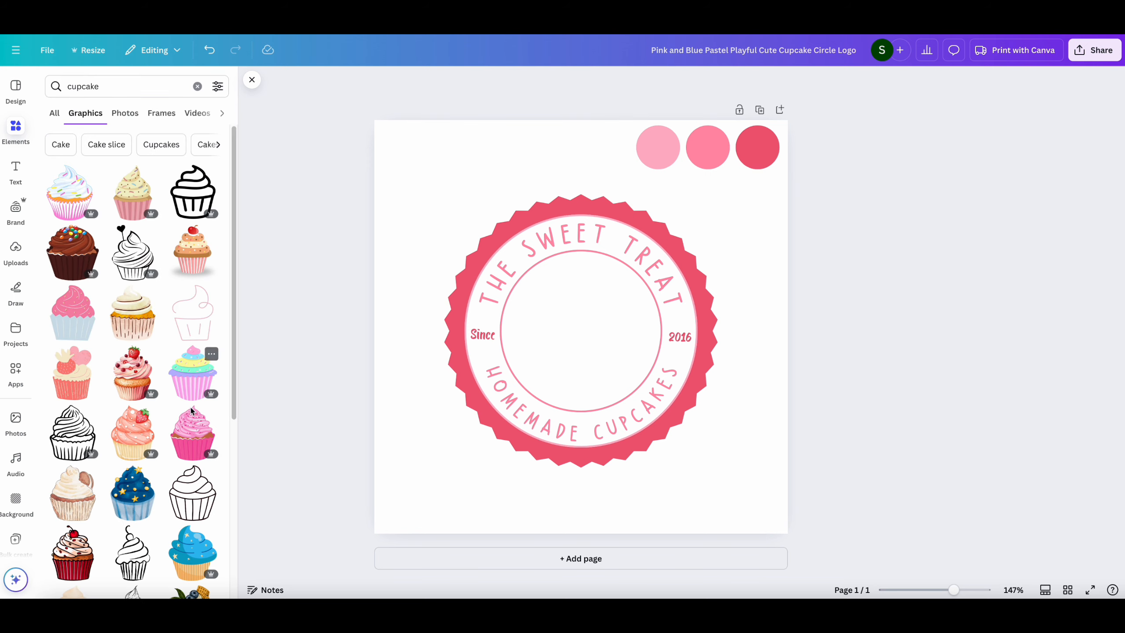
{"action": "scroll", "coordinate": [194, 407], "scroll_direction": "down", "scroll_amount": 6}
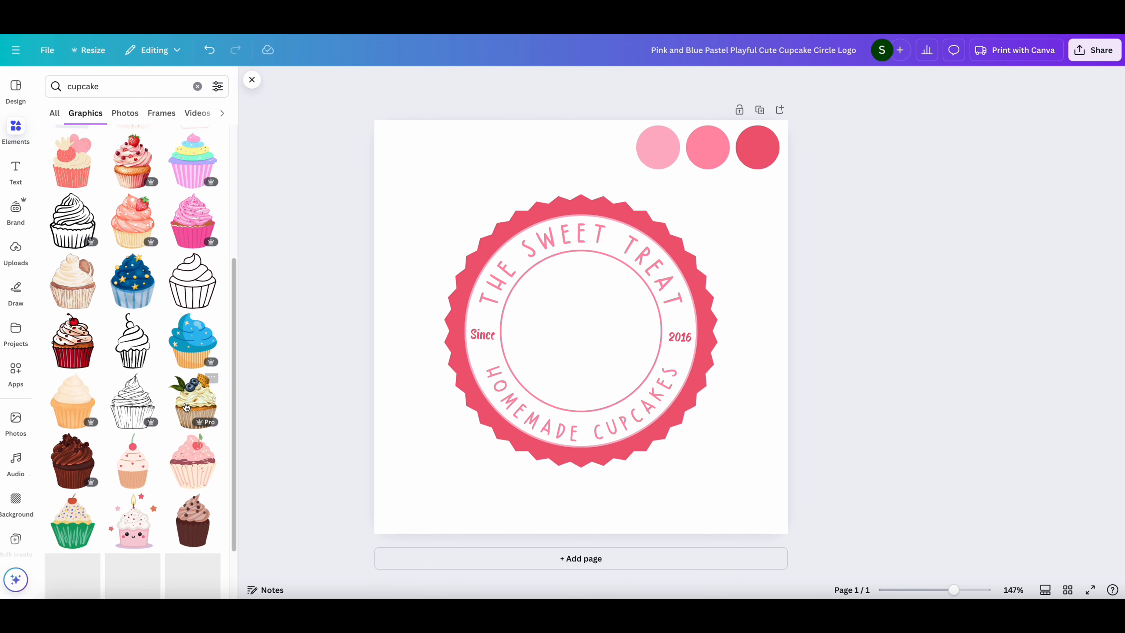
{"action": "scroll", "coordinate": [186, 407], "scroll_direction": "down", "scroll_amount": 5}
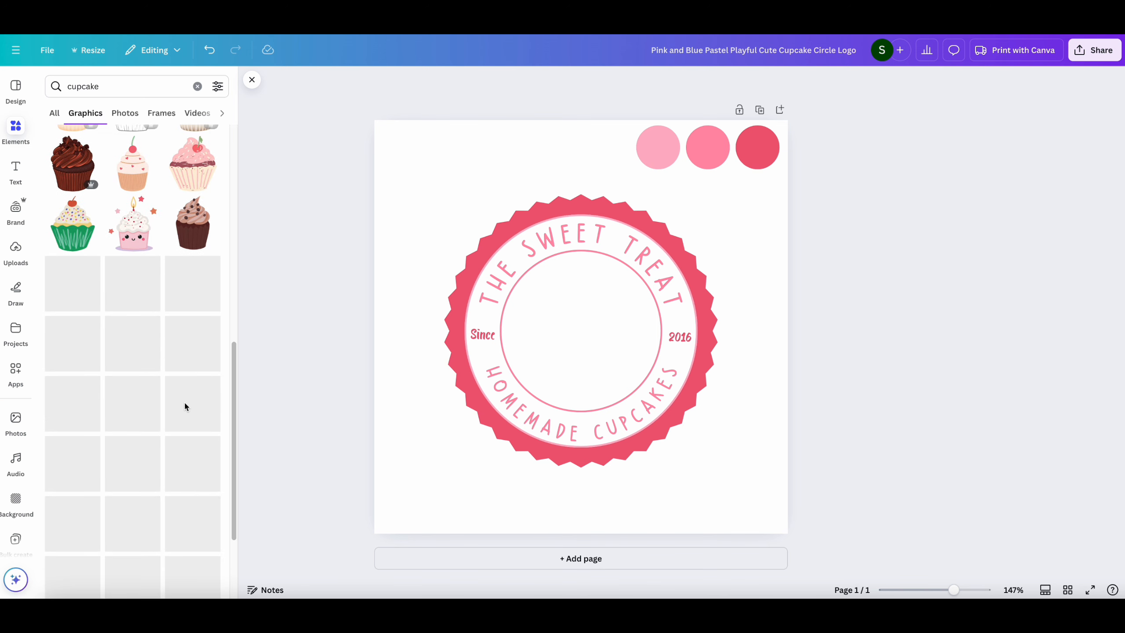
{"action": "scroll", "coordinate": [185, 407], "scroll_direction": "down", "scroll_amount": 2}
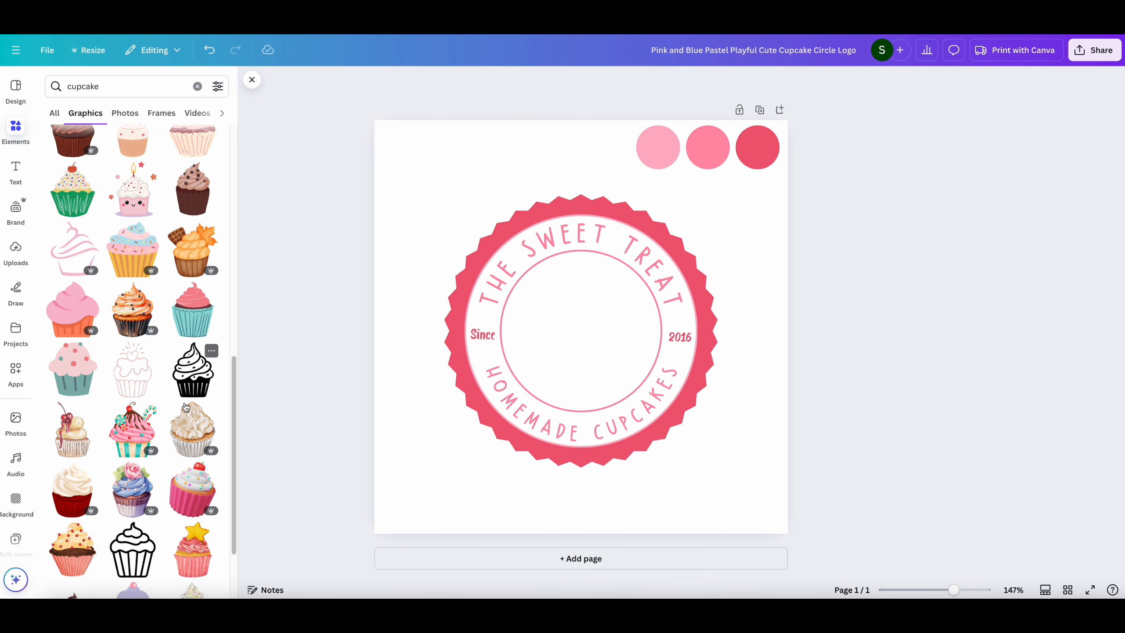
{"action": "scroll", "coordinate": [186, 407], "scroll_direction": "down", "scroll_amount": 2}
{"action": "left_click", "coordinate": [191, 236]}
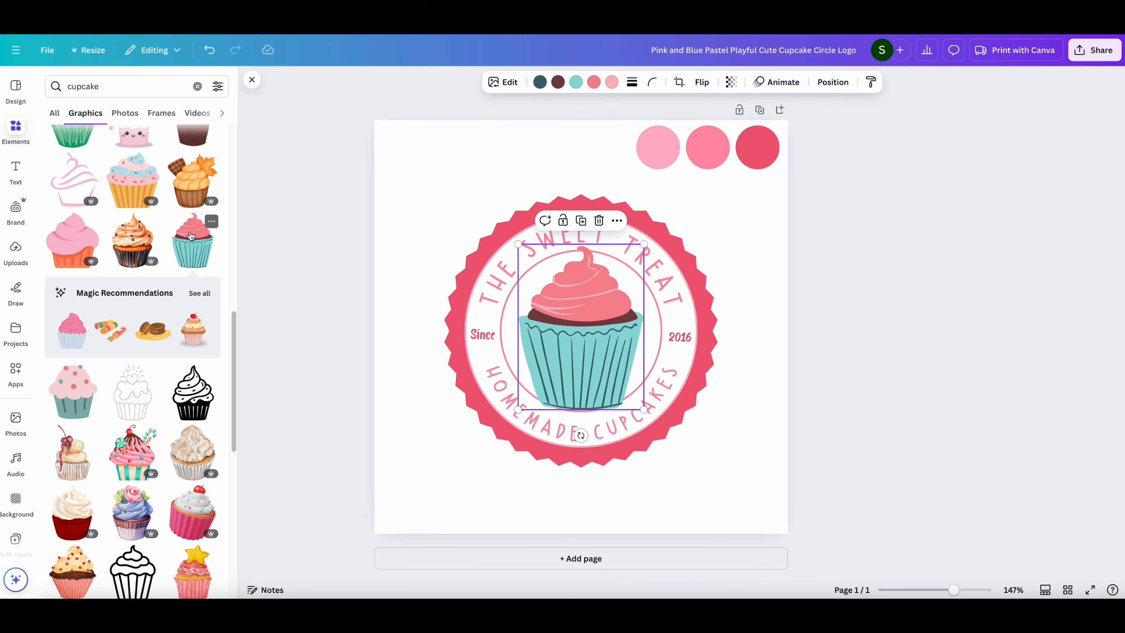
Step: Shrink the new cupcake and center it inside the badge's inner ring
{"action": "left_click_drag", "start_coordinate": [649, 240], "coordinate": [612, 292]}
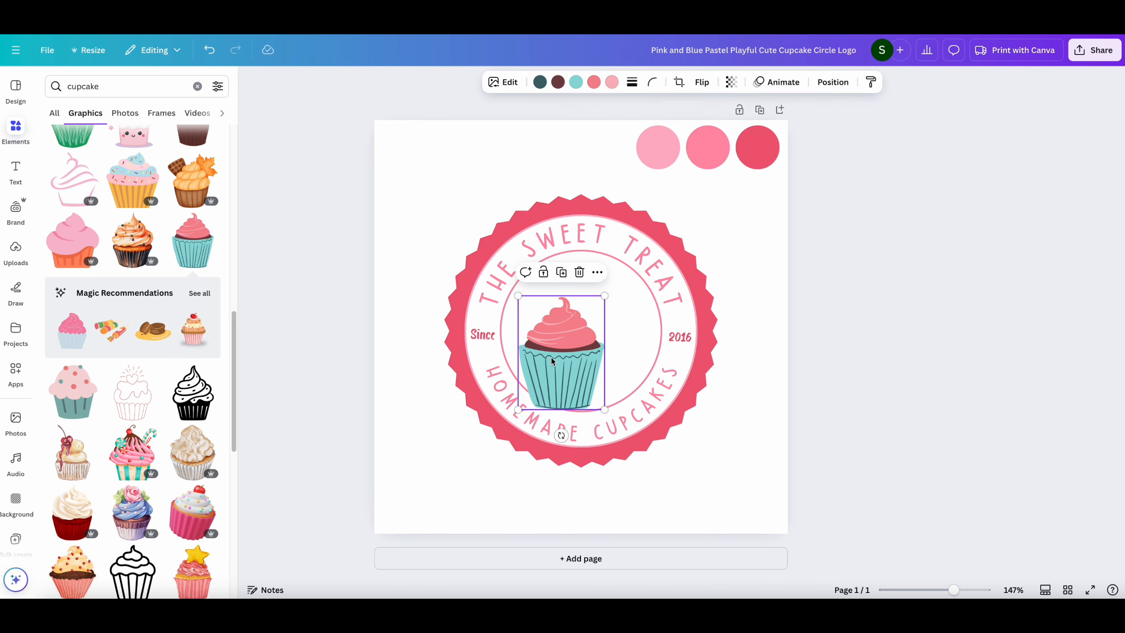
{"action": "left_click_drag", "start_coordinate": [569, 364], "coordinate": [575, 335]}
{"action": "left_click", "coordinate": [658, 366]}
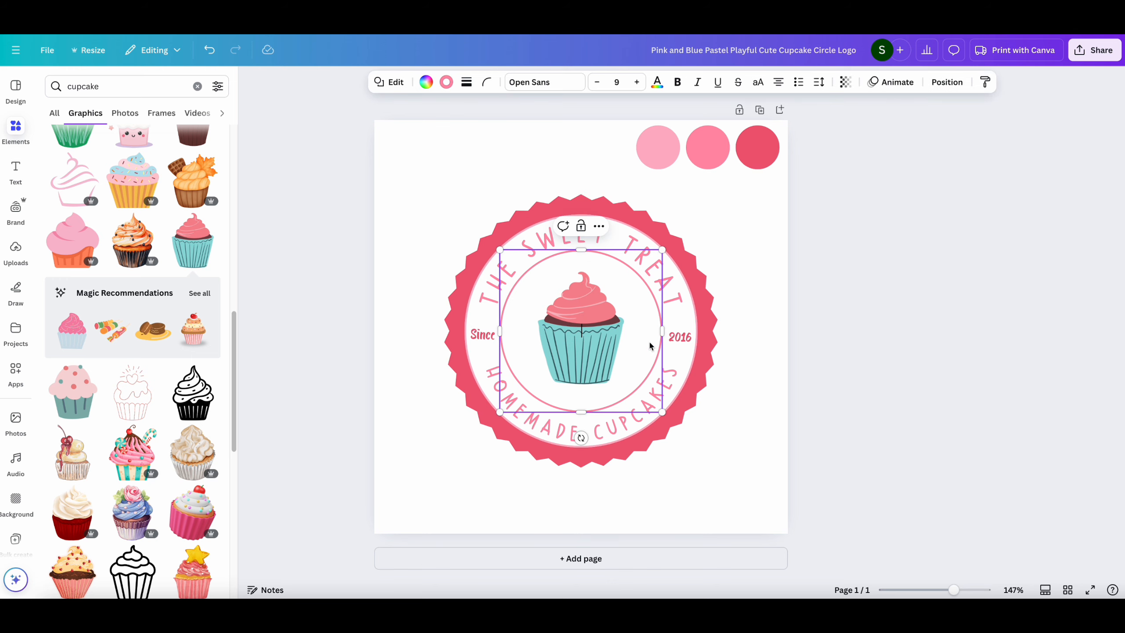
Step: Recolor the cupcake's teal wrapper #FFB3C6 by sampling the lightest pink palette circle
{"action": "left_click", "coordinate": [605, 360]}
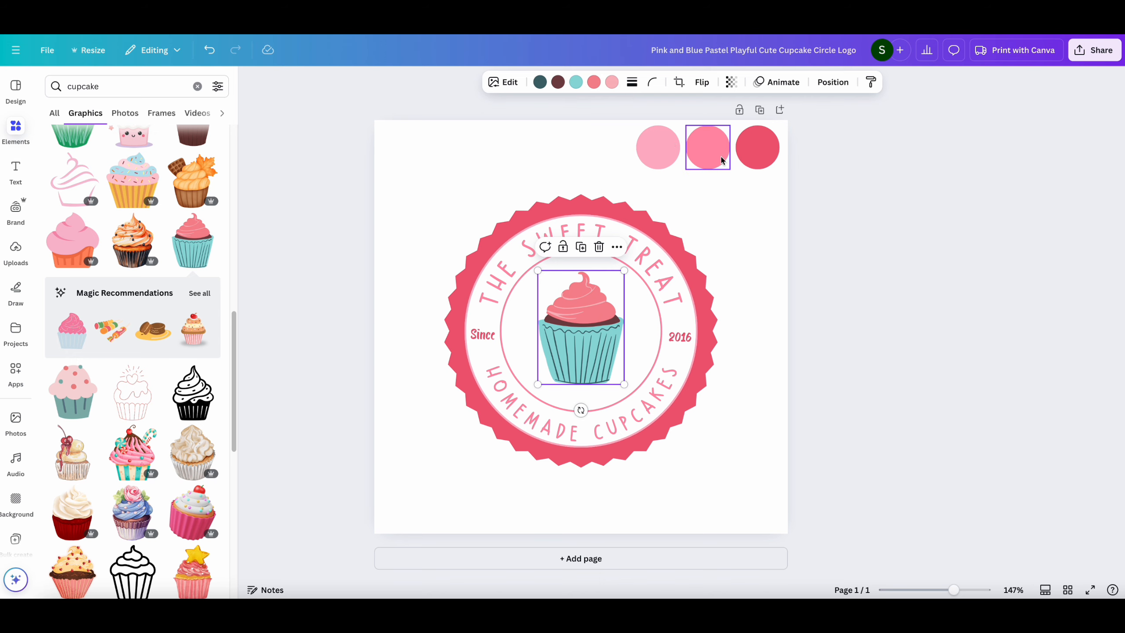
{"action": "left_click", "coordinate": [582, 339]}
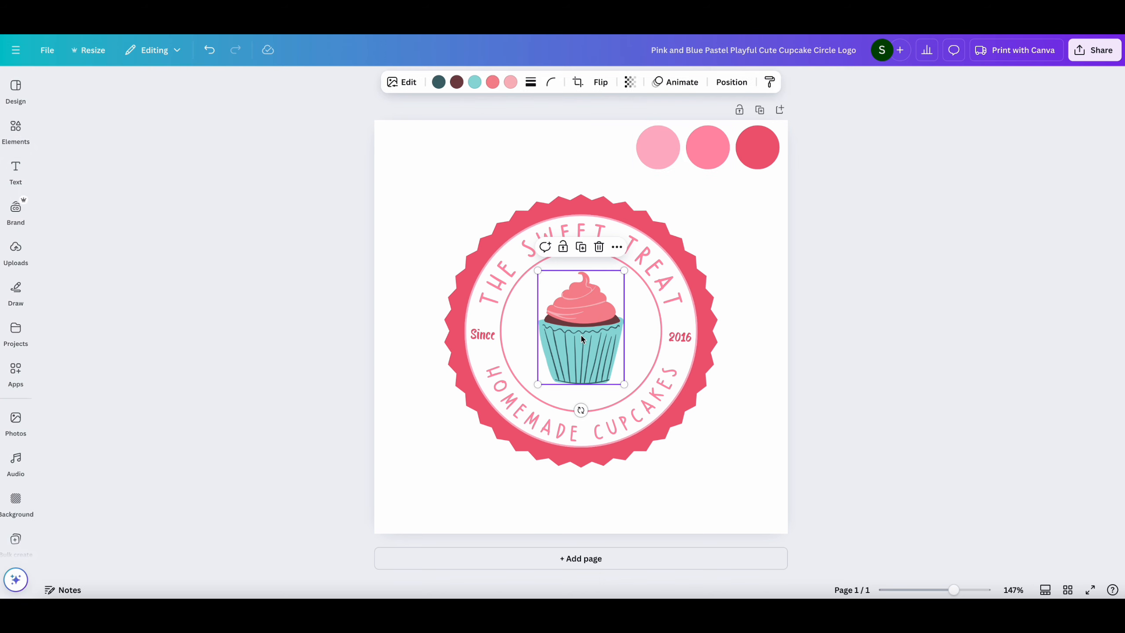
{"action": "left_click", "coordinate": [476, 83]}
{"action": "left_click", "coordinate": [62, 178]}
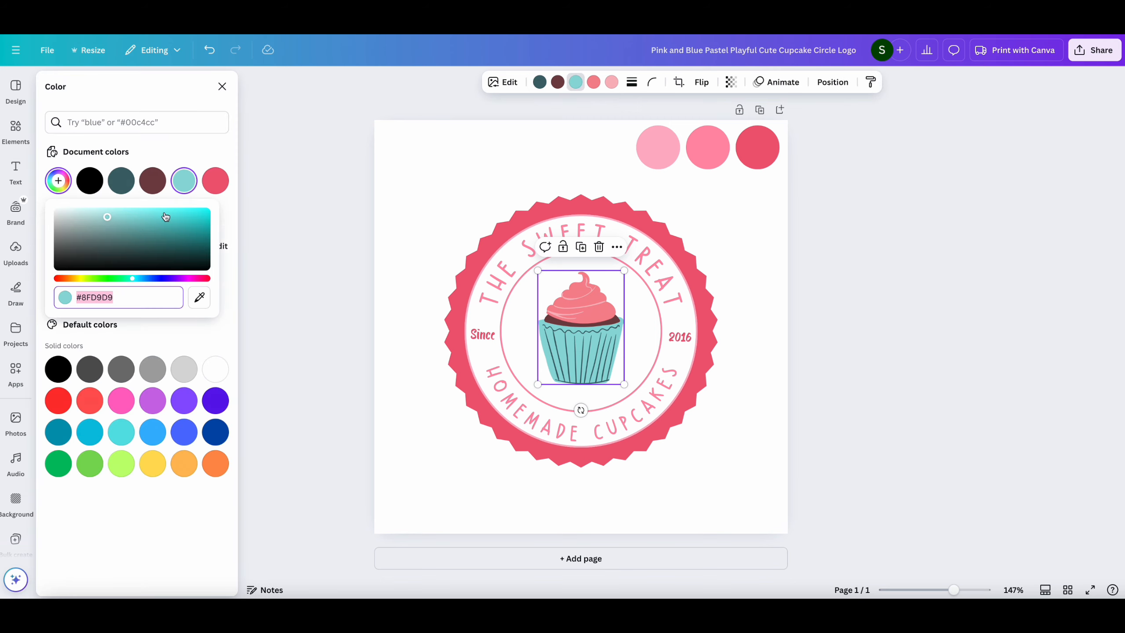
{"action": "left_click", "coordinate": [199, 297]}
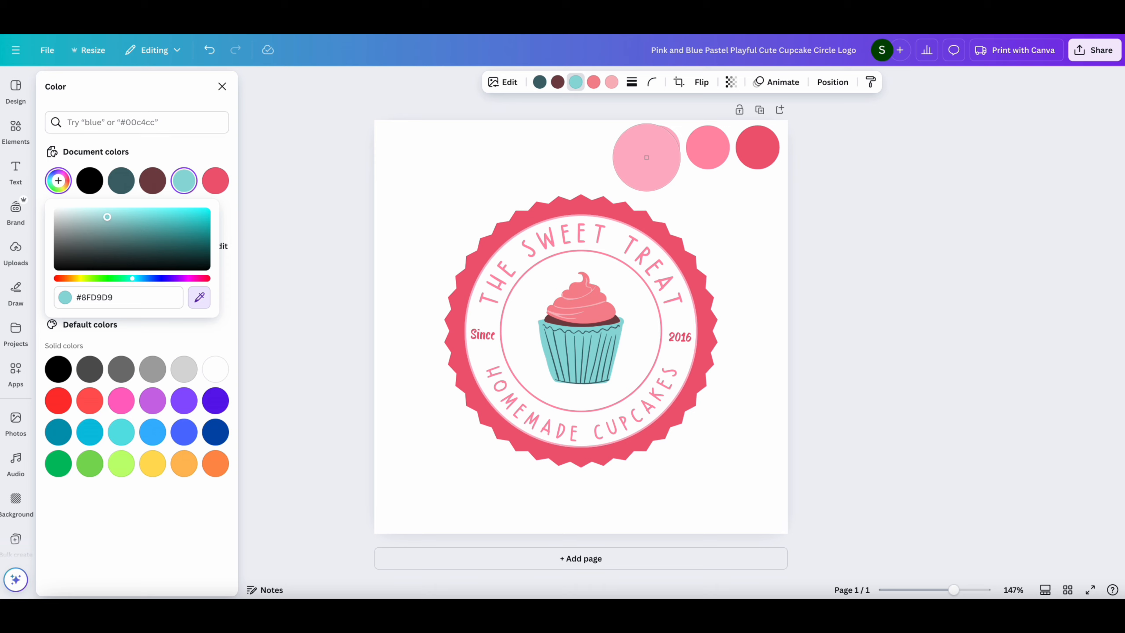
{"action": "left_click", "coordinate": [660, 153]}
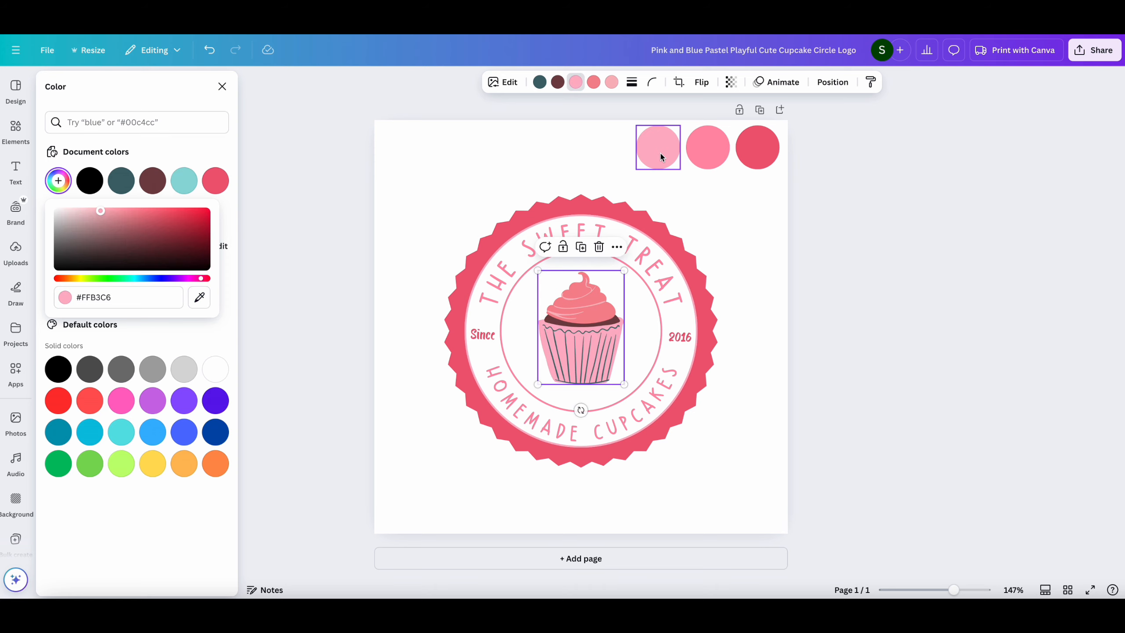
Step: Recolor the cupcake's frosting light pink, and its frosting swirl lines and dark wrapper lines white
{"action": "left_click", "coordinate": [599, 82]}
{"action": "left_click", "coordinate": [89, 213]}
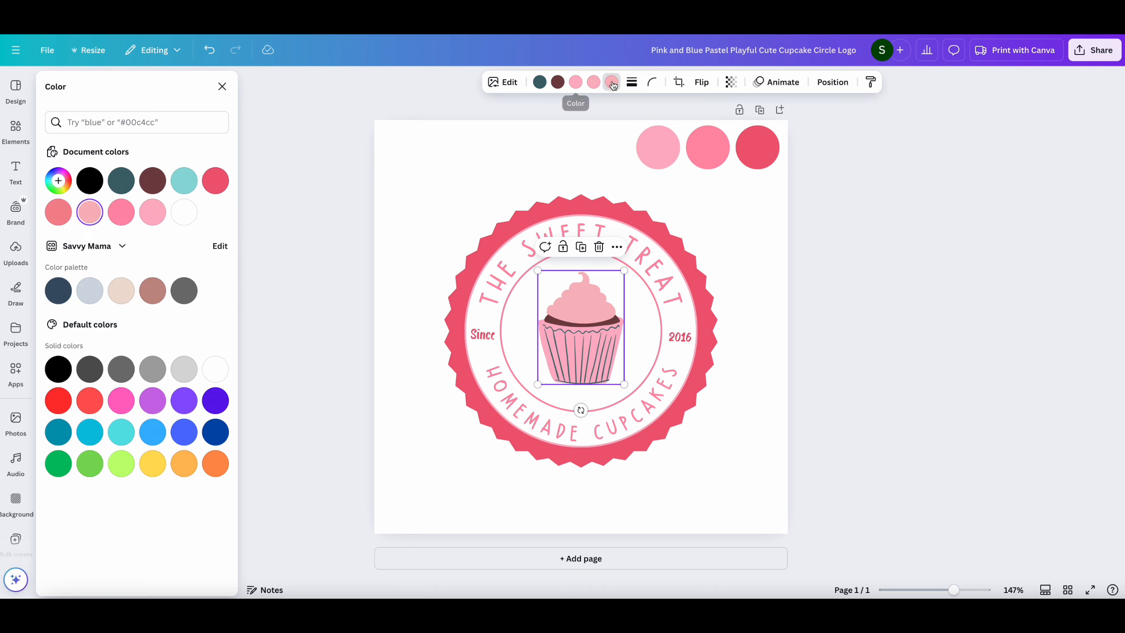
{"action": "left_click", "coordinate": [183, 212]}
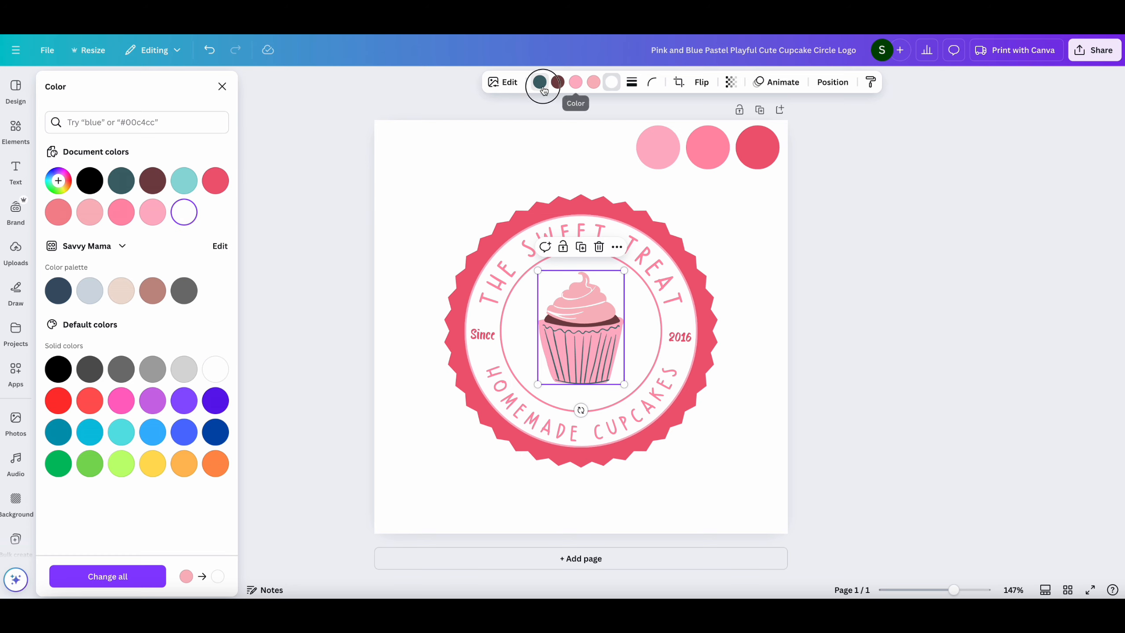
{"action": "left_click", "coordinate": [541, 82]}
{"action": "left_click", "coordinate": [186, 217]}
Step: Recolor the cupcake's brown cake band beige and its frosting swirl lines the middle palette pink
{"action": "left_click", "coordinate": [557, 82]}
{"action": "left_click", "coordinate": [121, 291]}
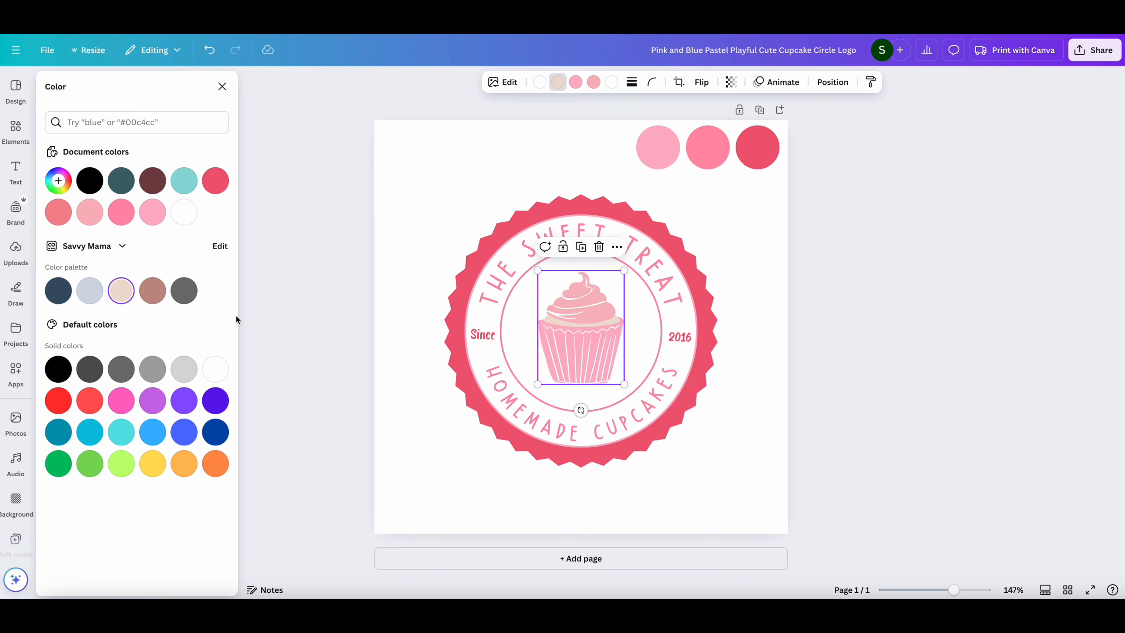
{"action": "left_click", "coordinate": [735, 405]}
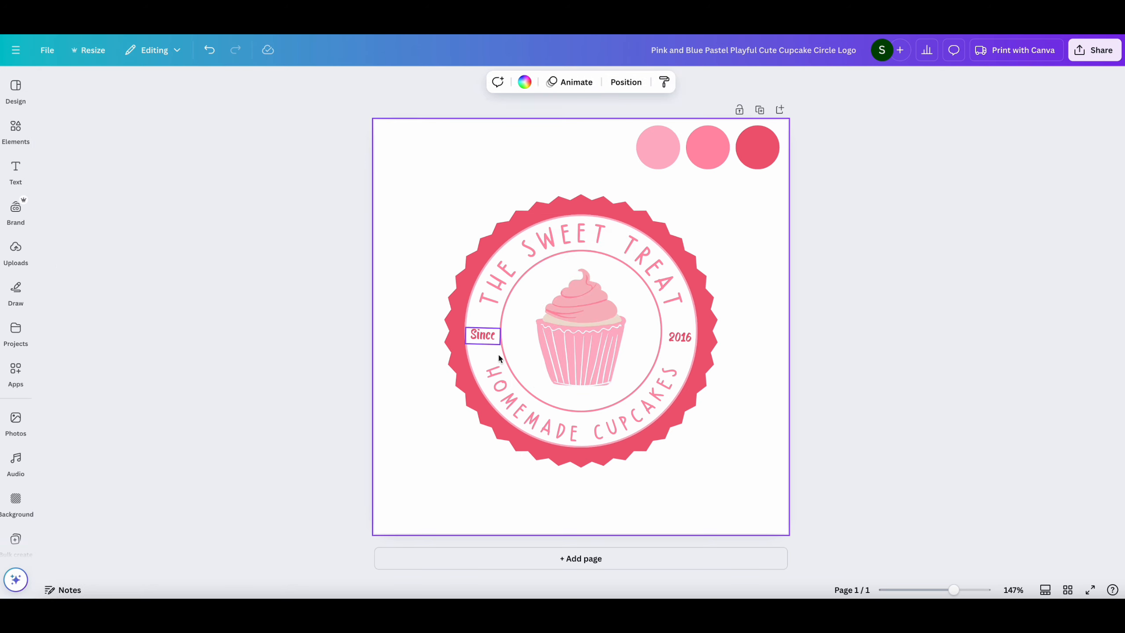
{"action": "left_click", "coordinate": [580, 340]}
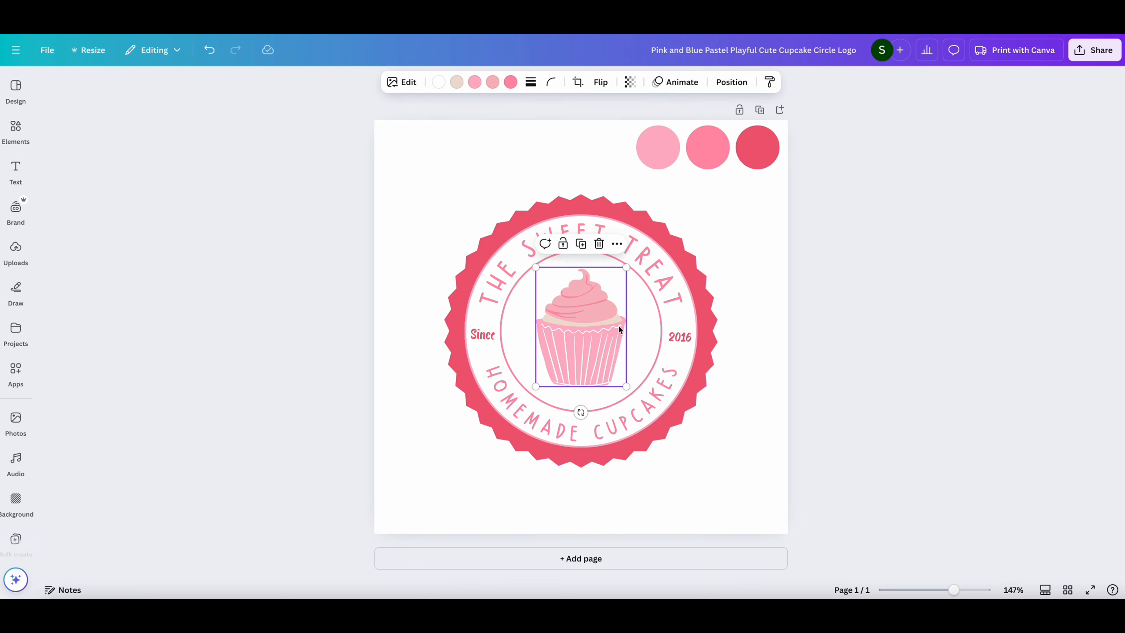
Step: Search the elements library for "strawberry"
{"action": "left_click", "coordinate": [16, 129]}
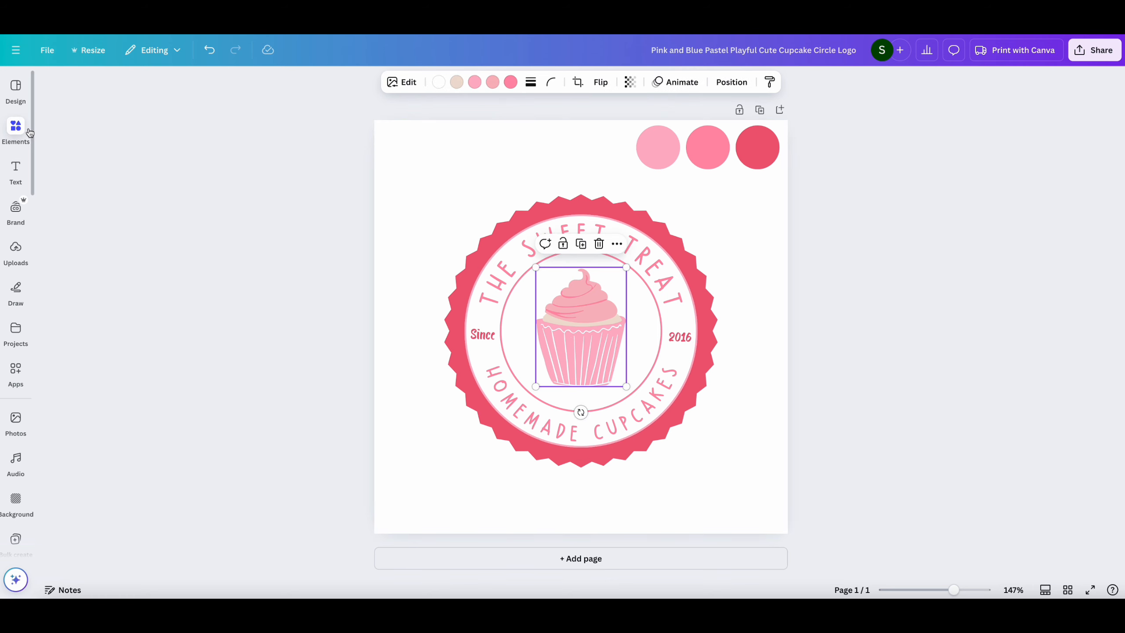
{"action": "left_click", "coordinate": [198, 86]}
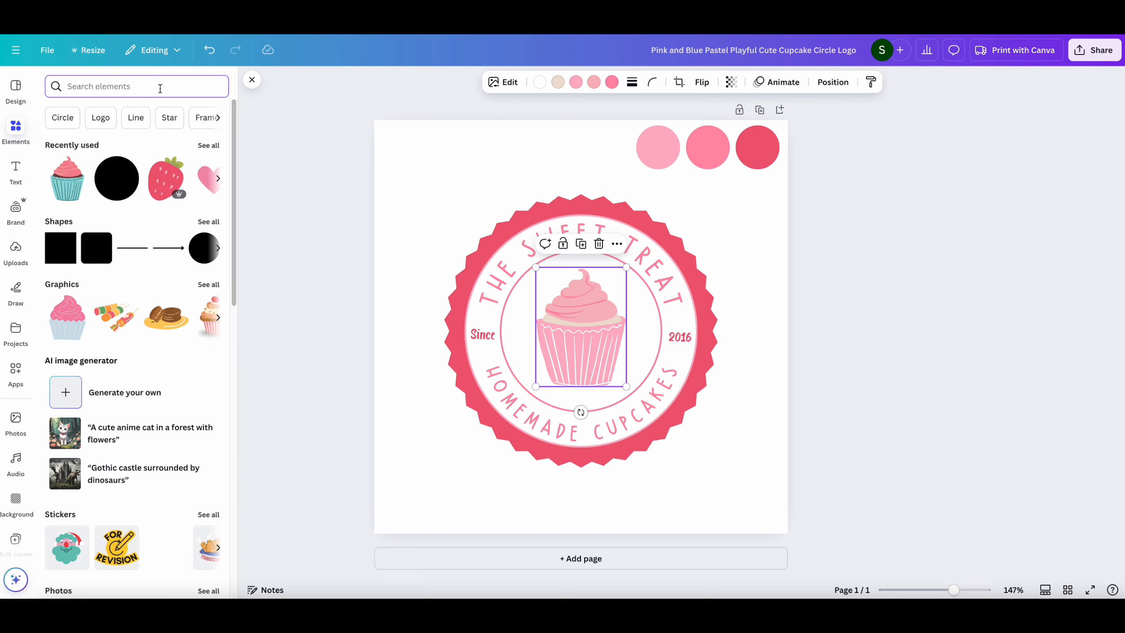
{"action": "type", "text": "strawberry"}
{"action": "key", "text": "Return"}
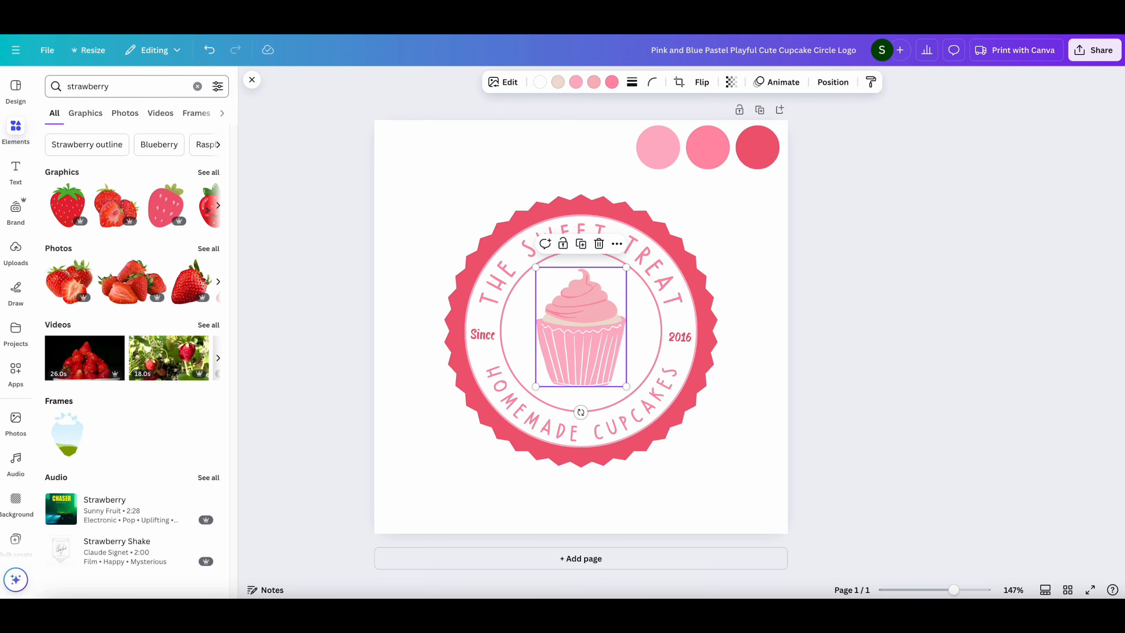
Step: Add the pink strawberry graphic with green leaves and shrink it onto the right side of the cupcake's frosting
{"action": "left_click", "coordinate": [216, 172]}
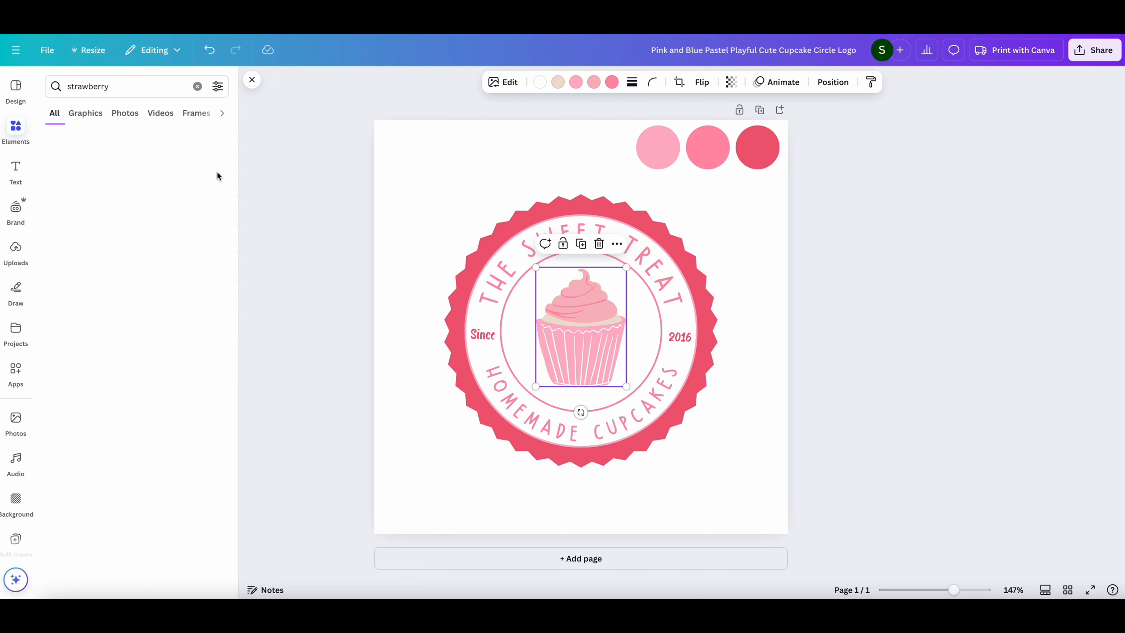
{"action": "scroll", "coordinate": [181, 295], "scroll_direction": "down", "scroll_amount": 5}
{"action": "scroll", "coordinate": [182, 295], "scroll_direction": "down", "scroll_amount": 5}
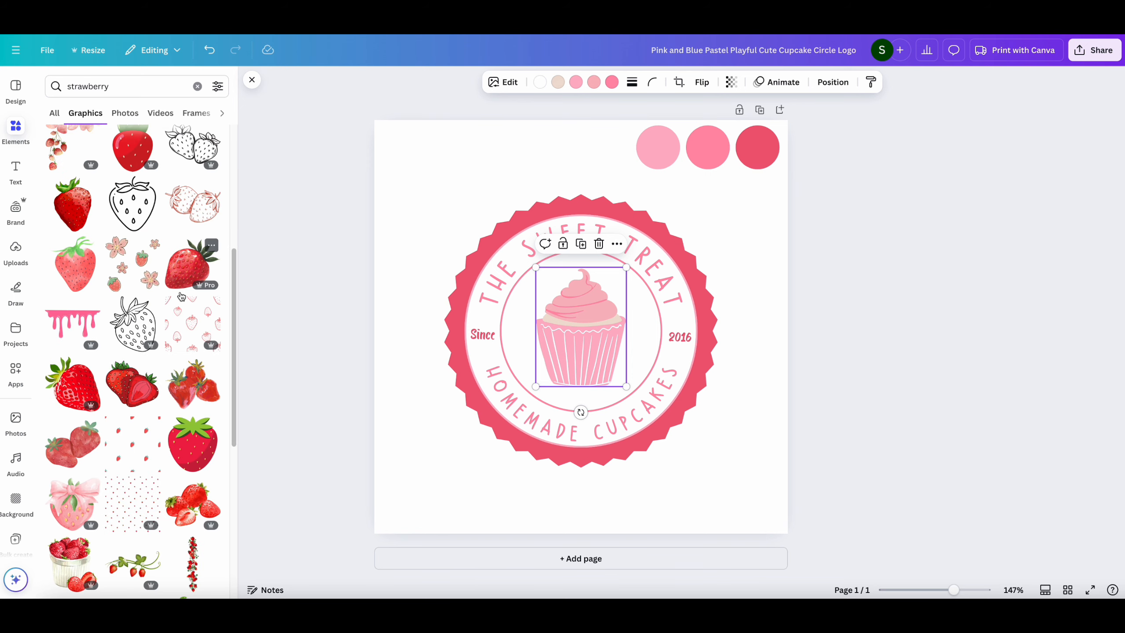
{"action": "scroll", "coordinate": [173, 326], "scroll_direction": "up", "scroll_amount": 10}
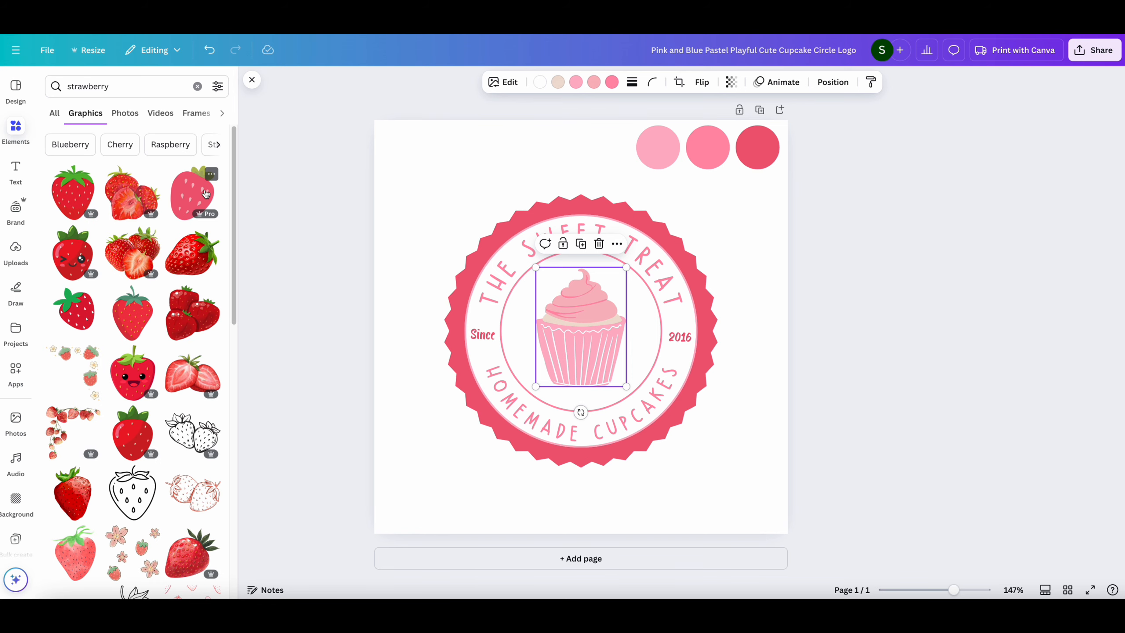
{"action": "left_click", "coordinate": [199, 195]}
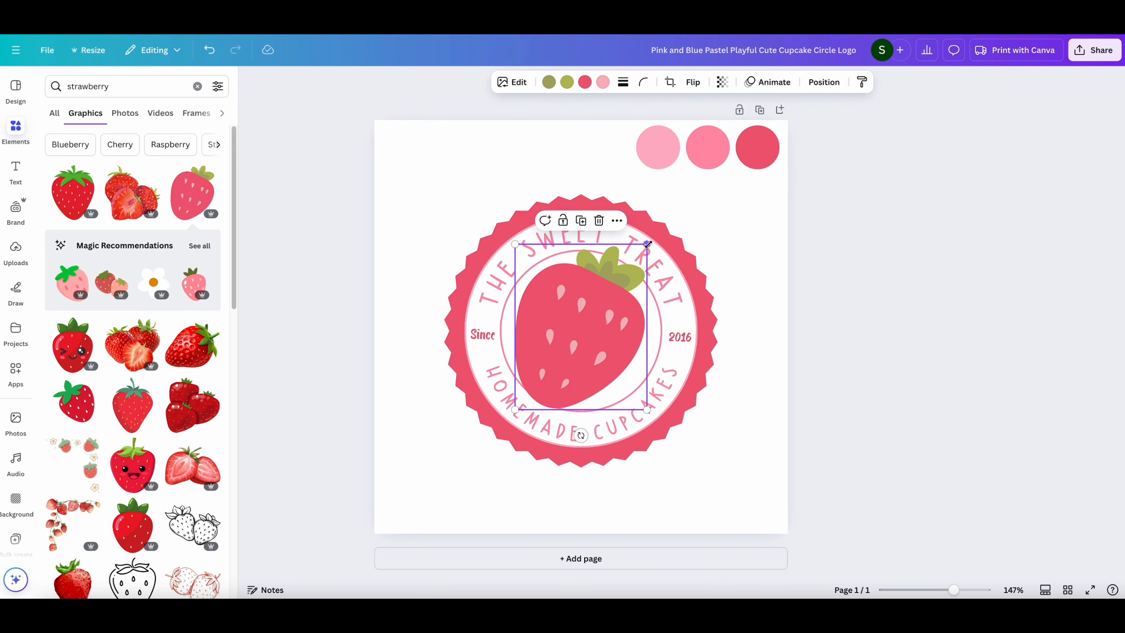
{"action": "left_click_drag", "start_coordinate": [646, 244], "coordinate": [600, 299]}
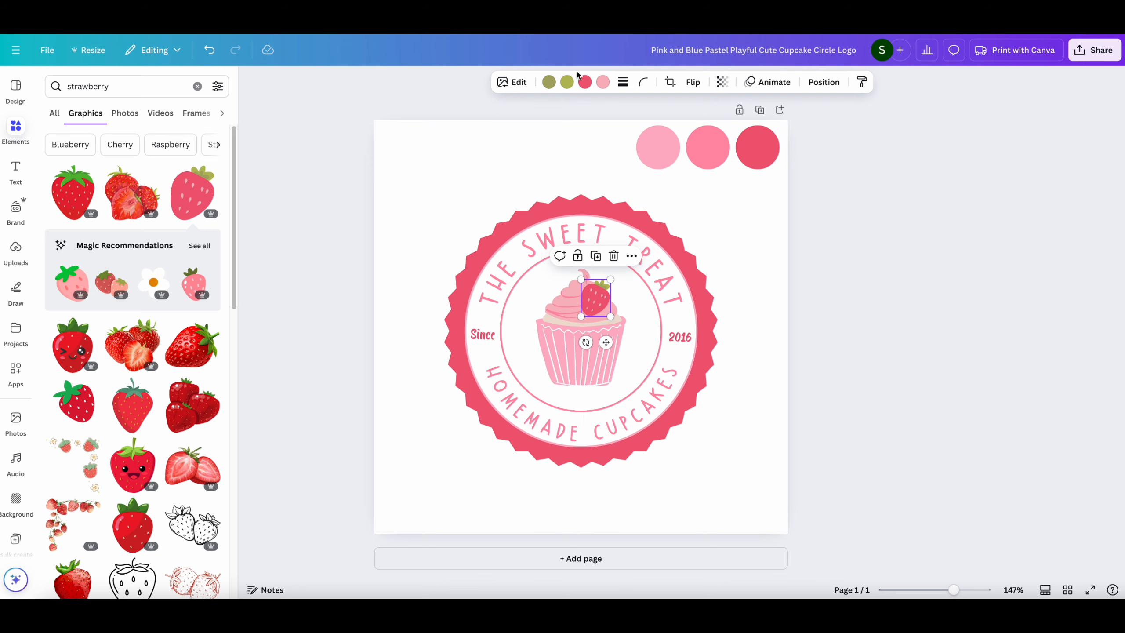
Step: Recolor the strawberry's body #EF5B77 by sampling the darkest pink palette circle, and deselect it
{"action": "left_click", "coordinate": [584, 83]}
{"action": "left_click", "coordinate": [62, 188]}
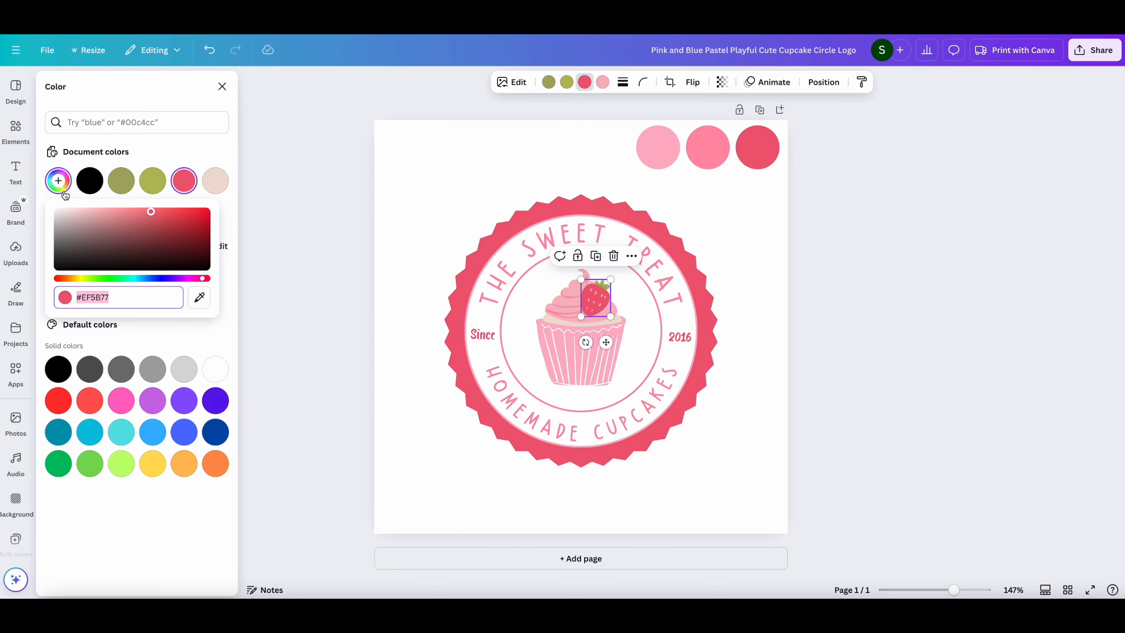
{"action": "left_click", "coordinate": [205, 297]}
{"action": "left_click", "coordinate": [758, 146]}
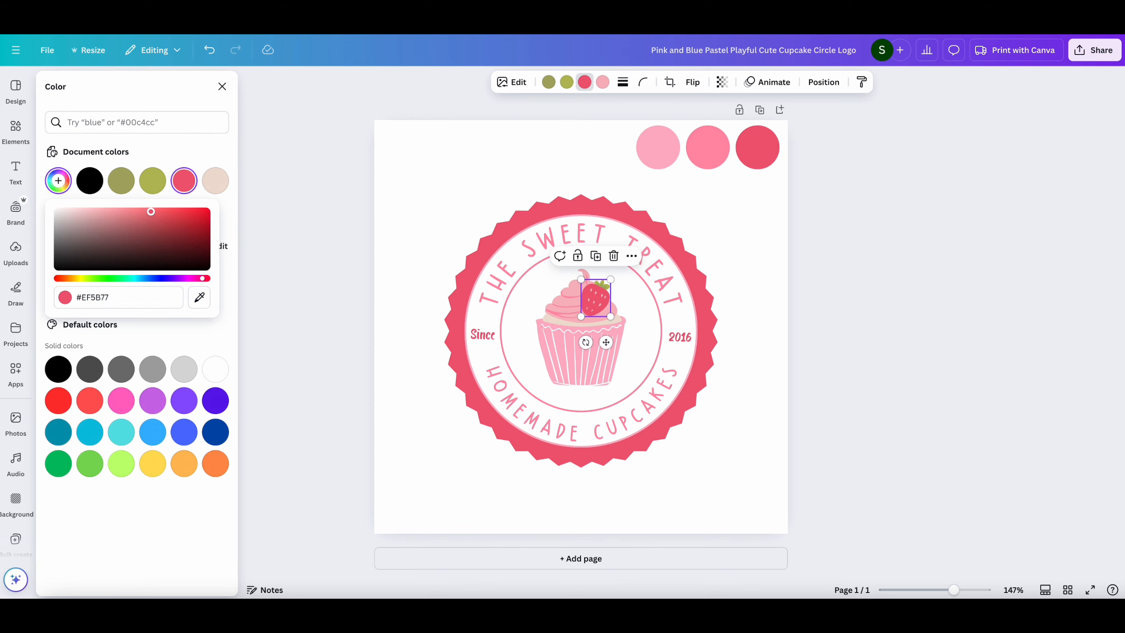
{"action": "key", "text": "Escape"}
Step: Search the elements library for "sprinkles"
{"action": "left_click", "coordinate": [16, 128]}
{"action": "left_click", "coordinate": [183, 91]}
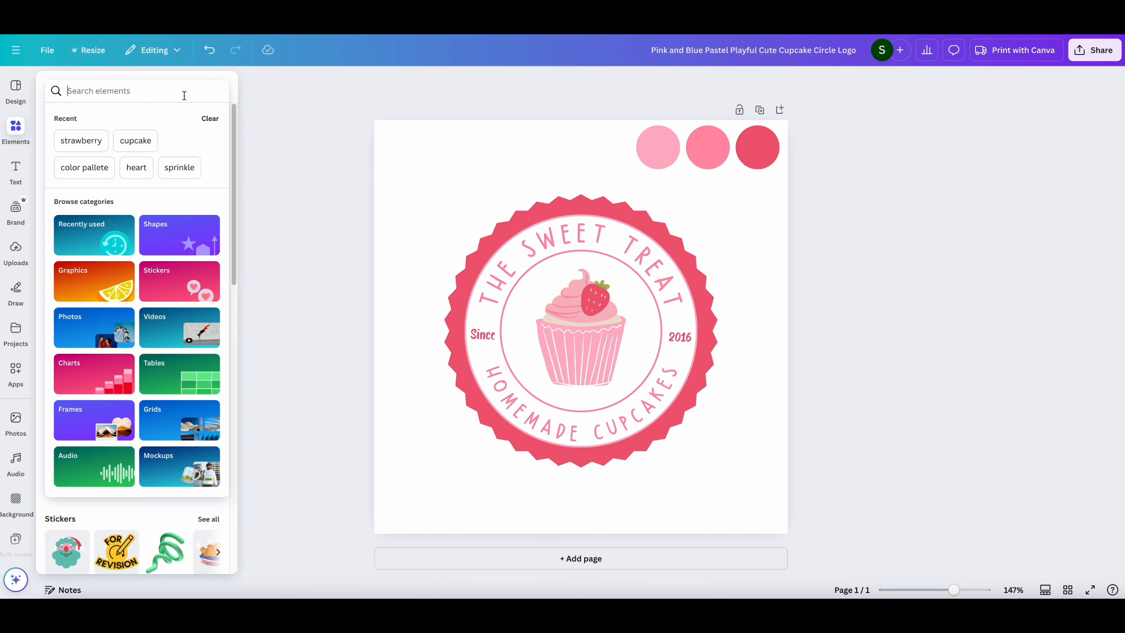
{"action": "type", "text": "sprinkles"}
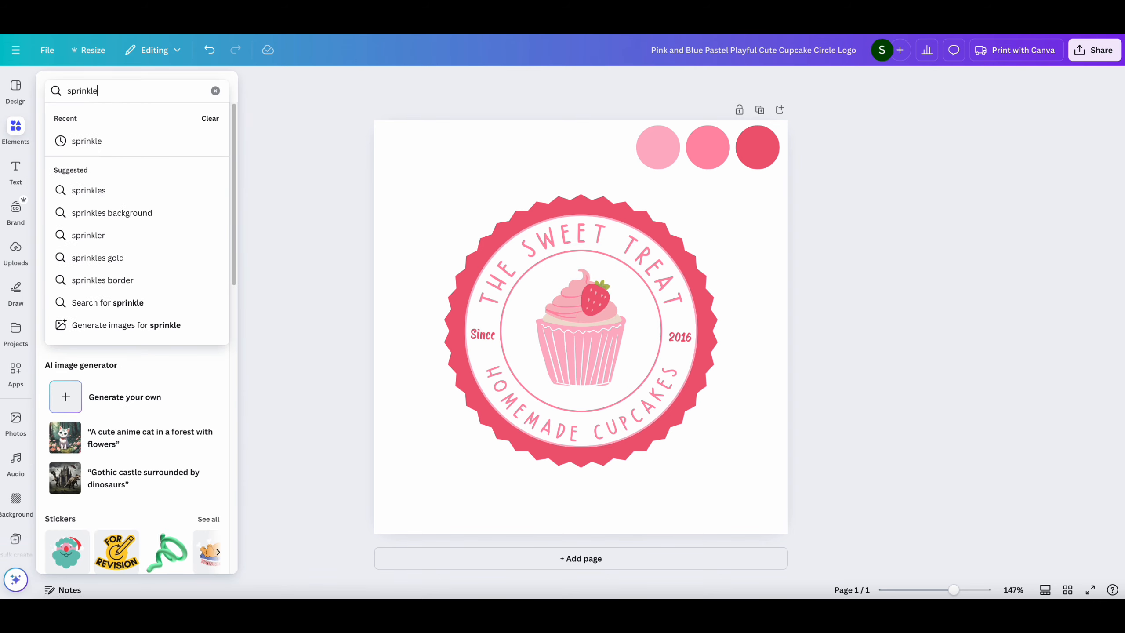
{"action": "key", "text": "Return"}
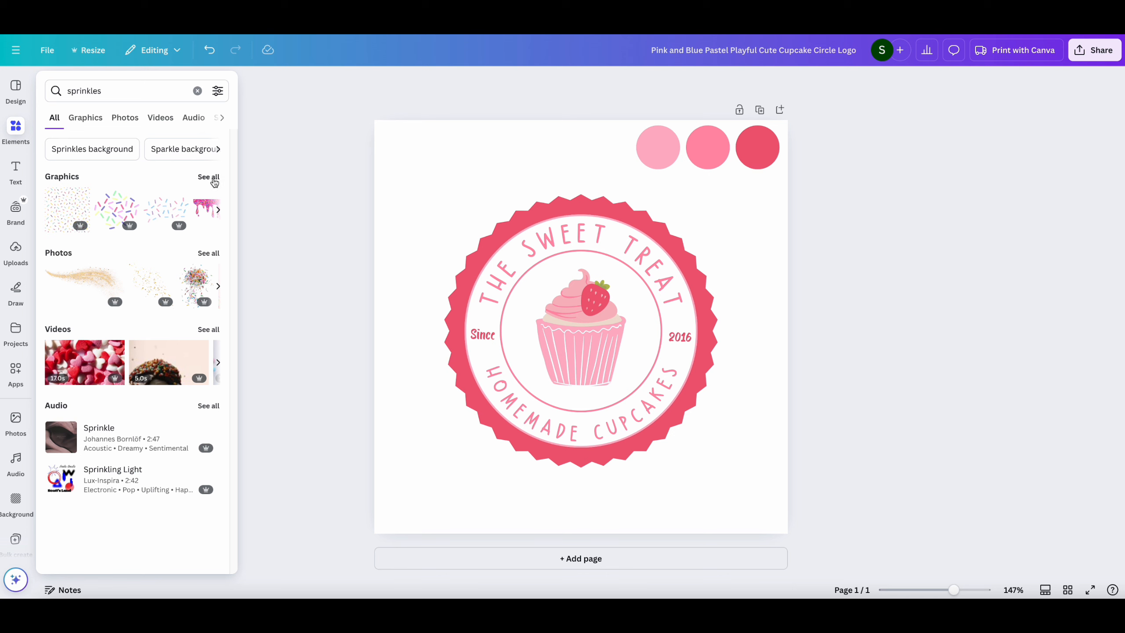
Step: Add the blue, purple and pink sprinkles graphic and shrink it onto the cupcake's frosting
{"action": "left_click", "coordinate": [215, 178]}
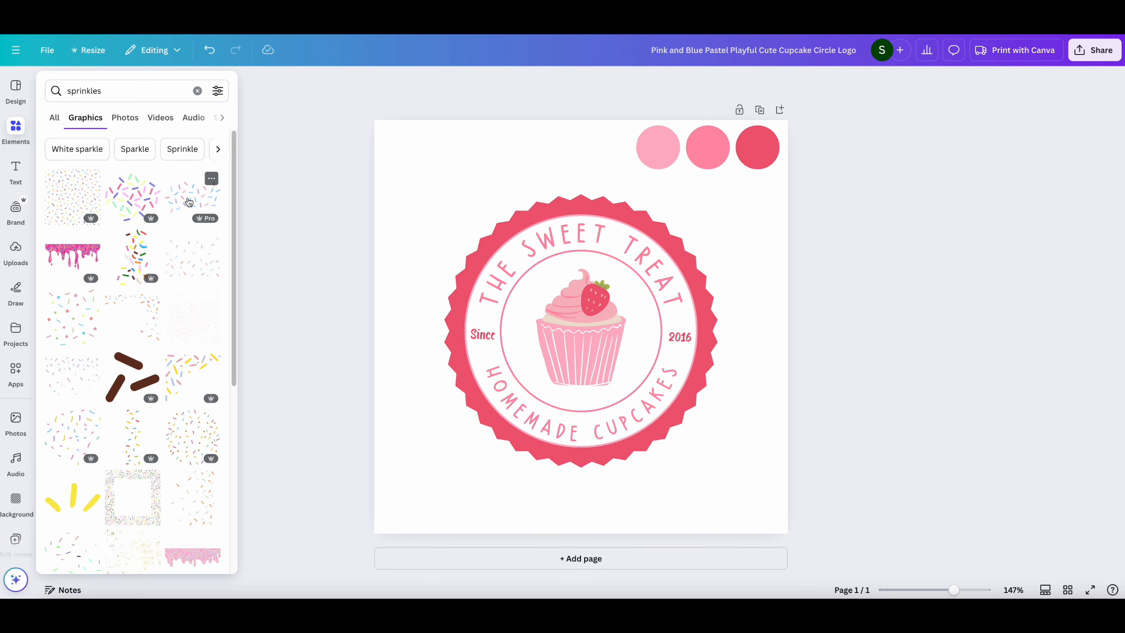
{"action": "left_click", "coordinate": [189, 203]}
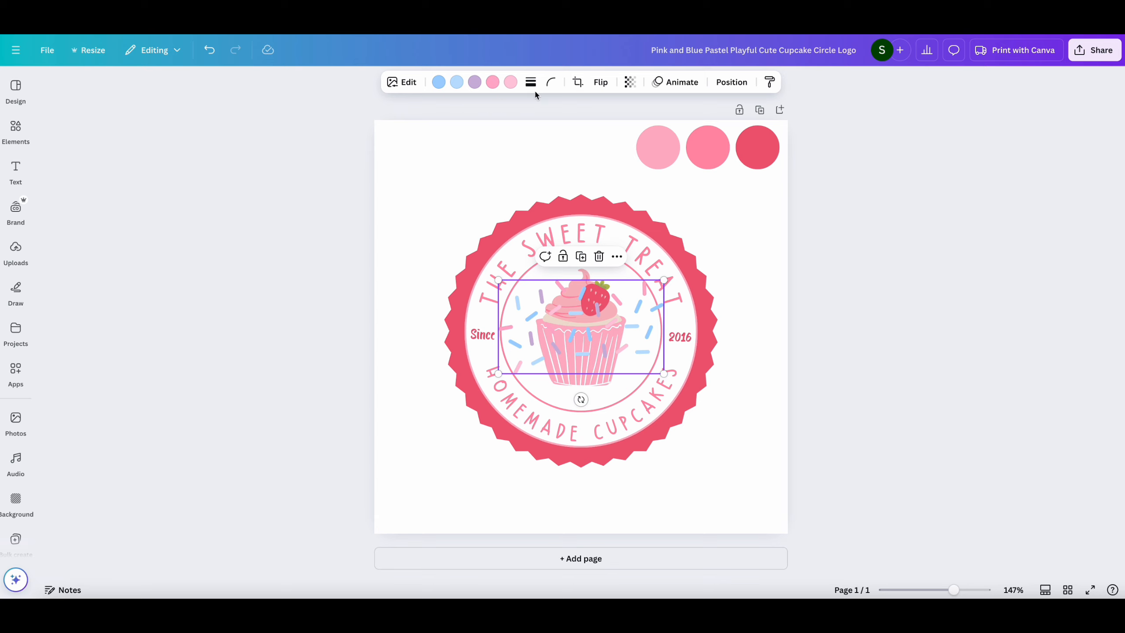
{"action": "left_click_drag", "start_coordinate": [664, 279], "coordinate": [583, 301]}
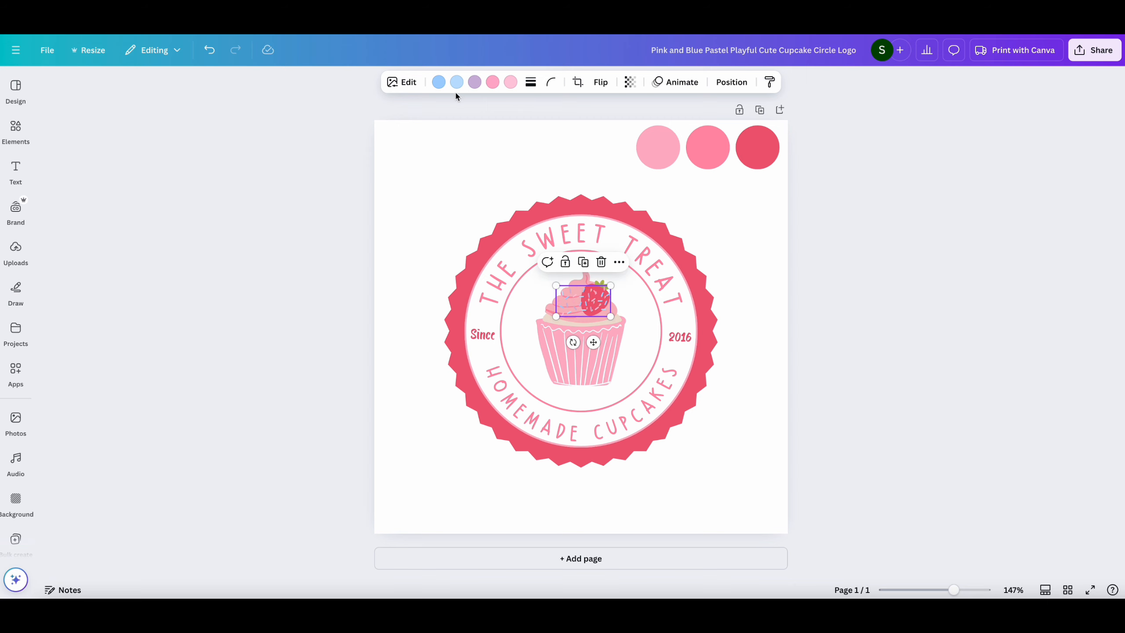
Step: Recolor the sprinkles' two blues and purple white and their lightest pink #EF5B77, and deselect the graphic
{"action": "left_click", "coordinate": [440, 83]}
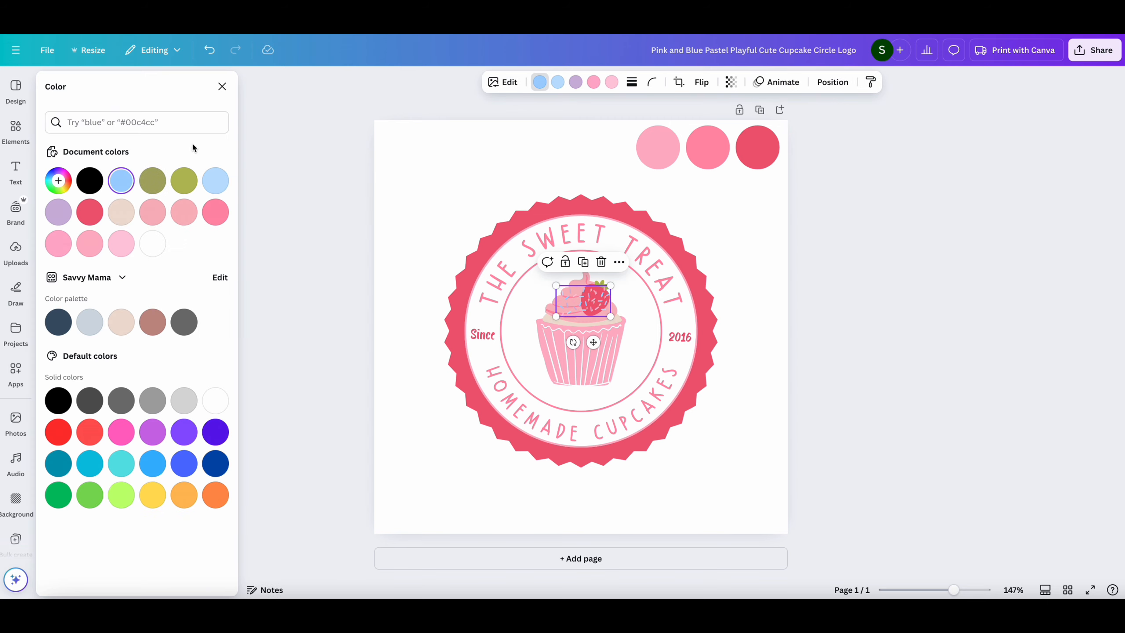
{"action": "left_click", "coordinate": [555, 83]}
{"action": "left_click", "coordinate": [576, 83]}
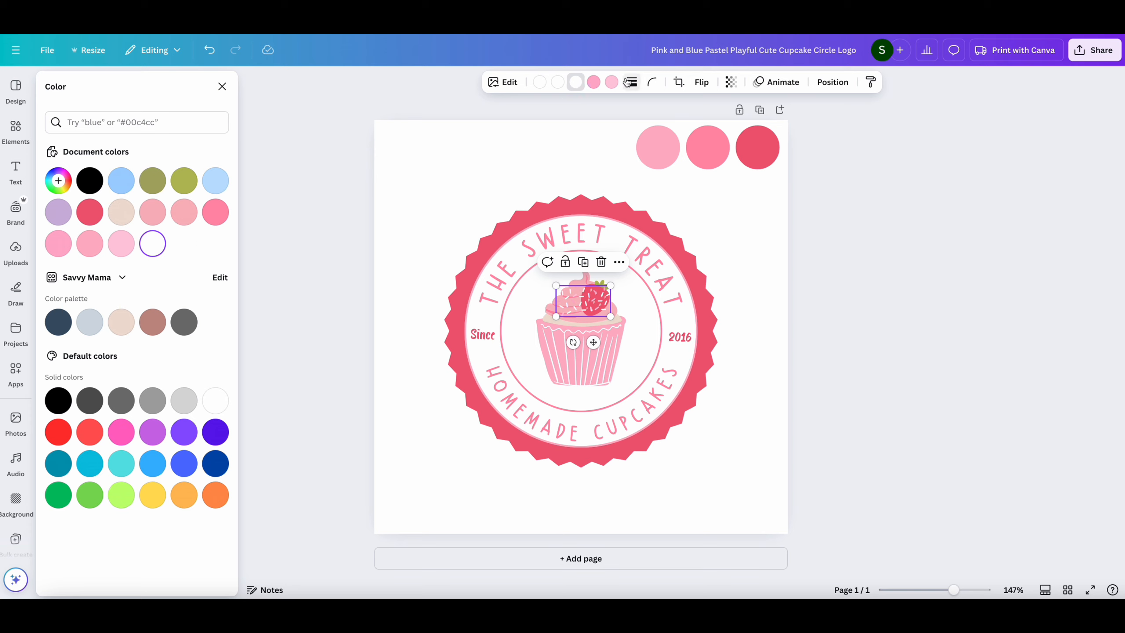
{"action": "left_click", "coordinate": [611, 83]}
{"action": "left_click", "coordinate": [90, 212]}
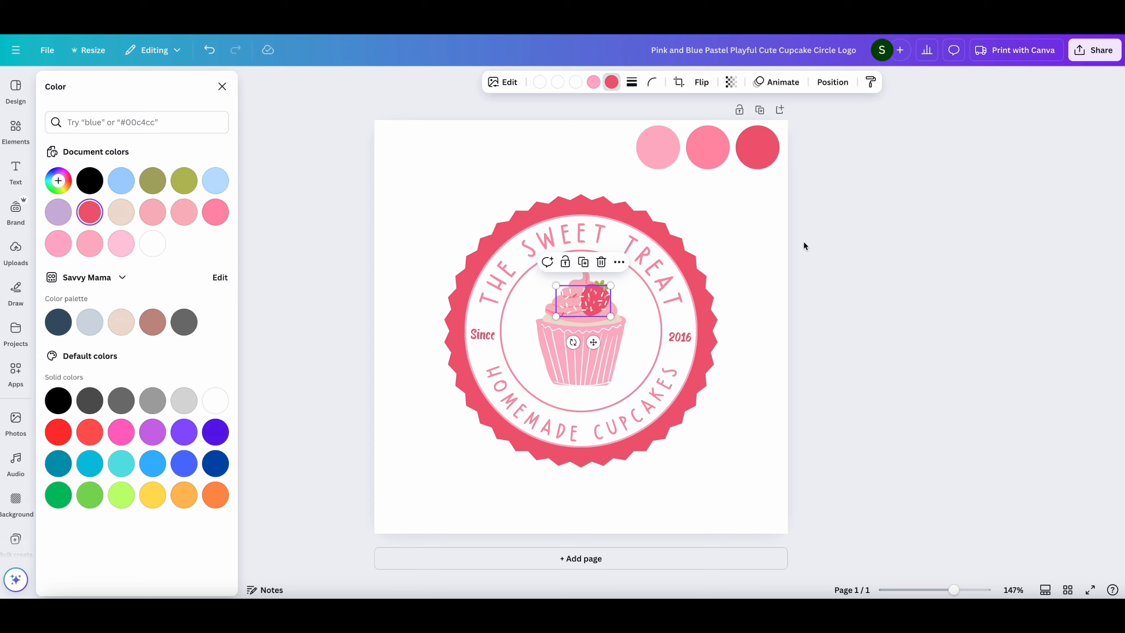
{"action": "left_click", "coordinate": [862, 257]}
{"action": "left_click", "coordinate": [863, 258]}
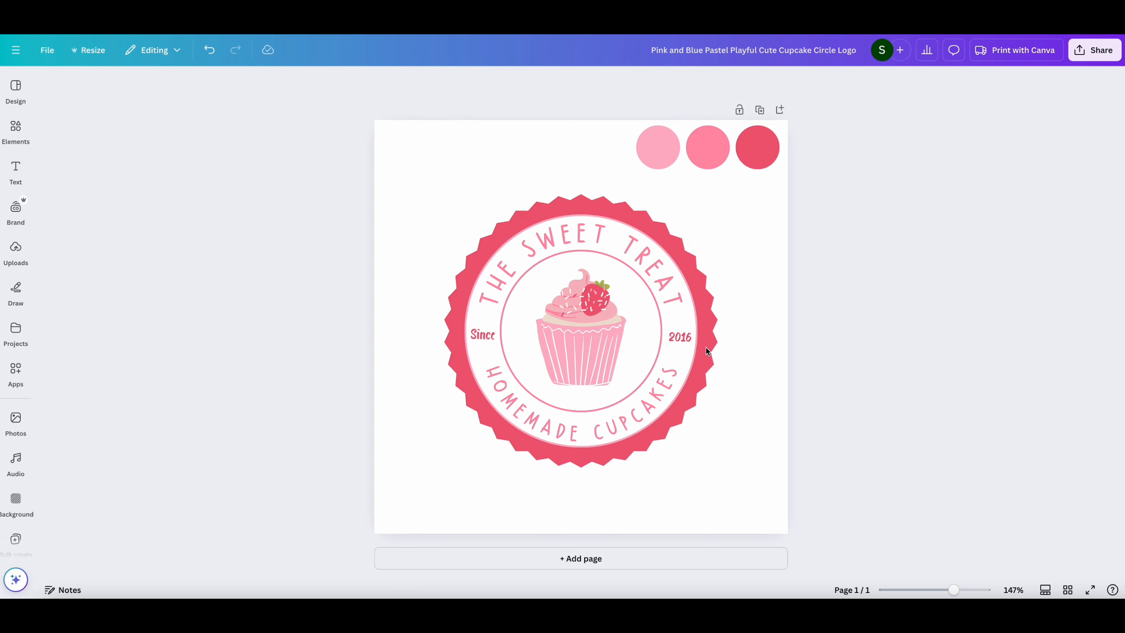
Step: Move the sprinkles layer directly below the strawberry layer so the strawberry sits in front
{"action": "left_click", "coordinate": [597, 317]}
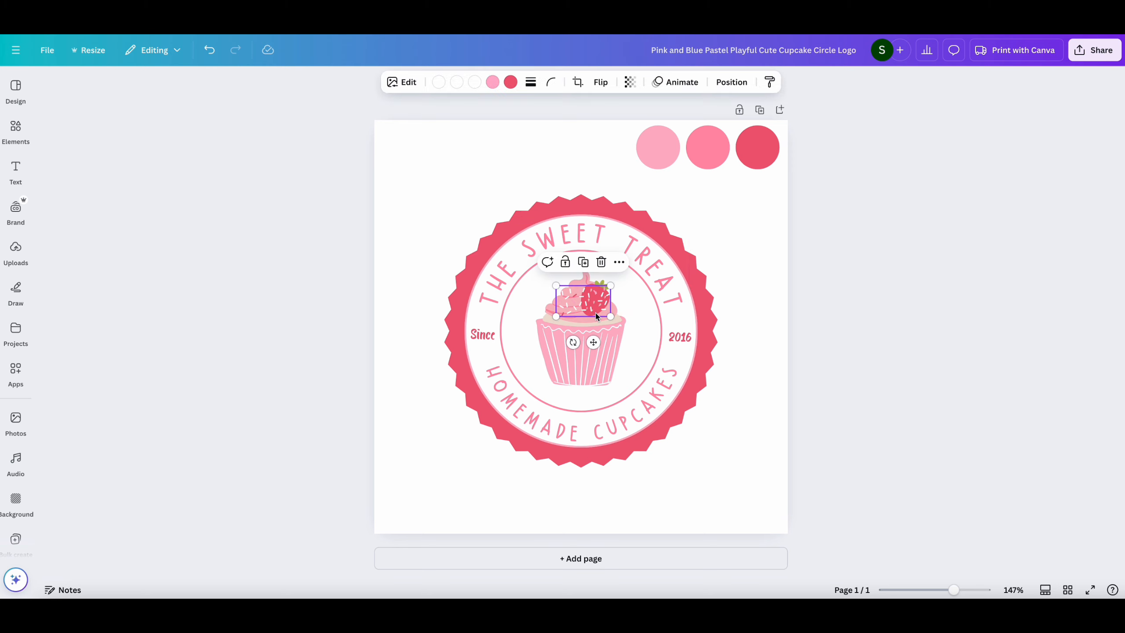
{"action": "left_click", "coordinate": [742, 84]}
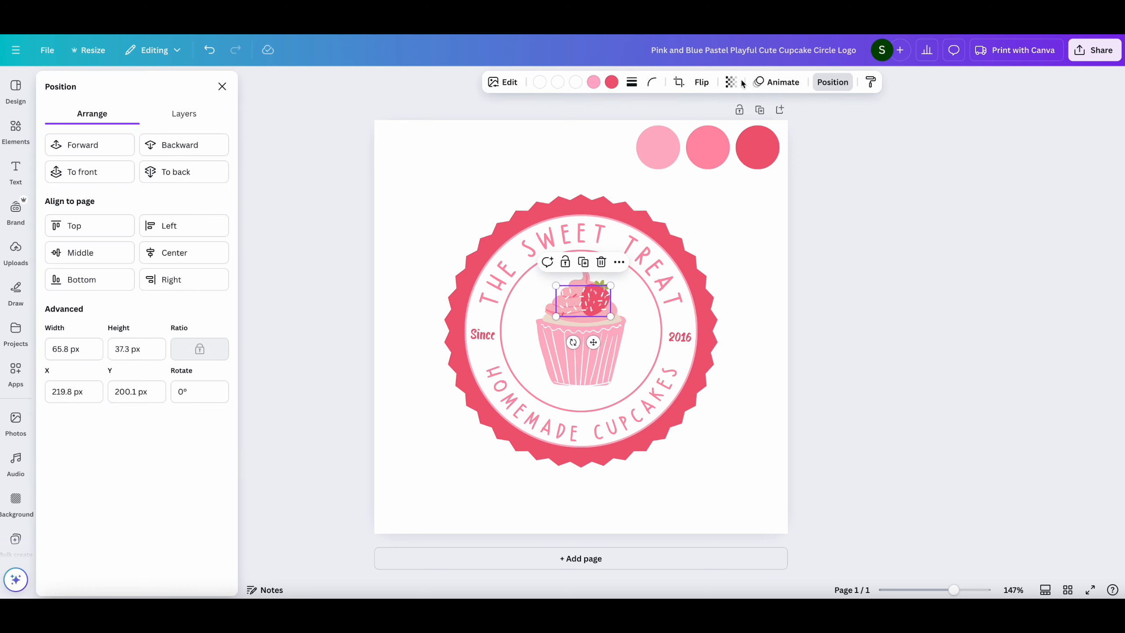
{"action": "left_click", "coordinate": [163, 119]}
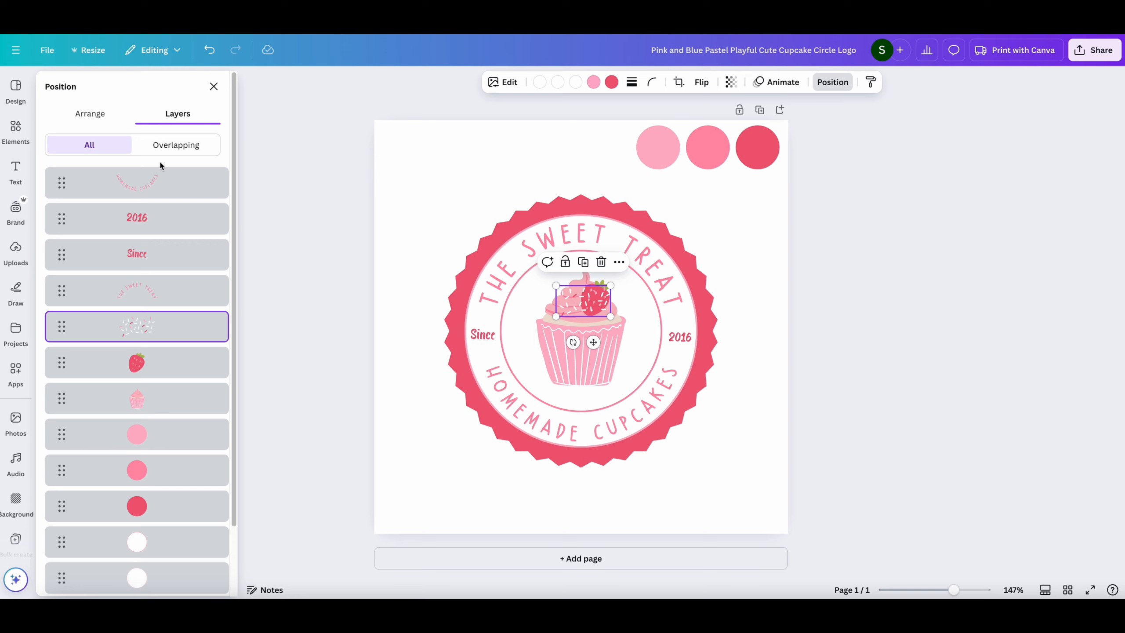
{"action": "left_click_drag", "start_coordinate": [142, 334], "coordinate": [140, 381]}
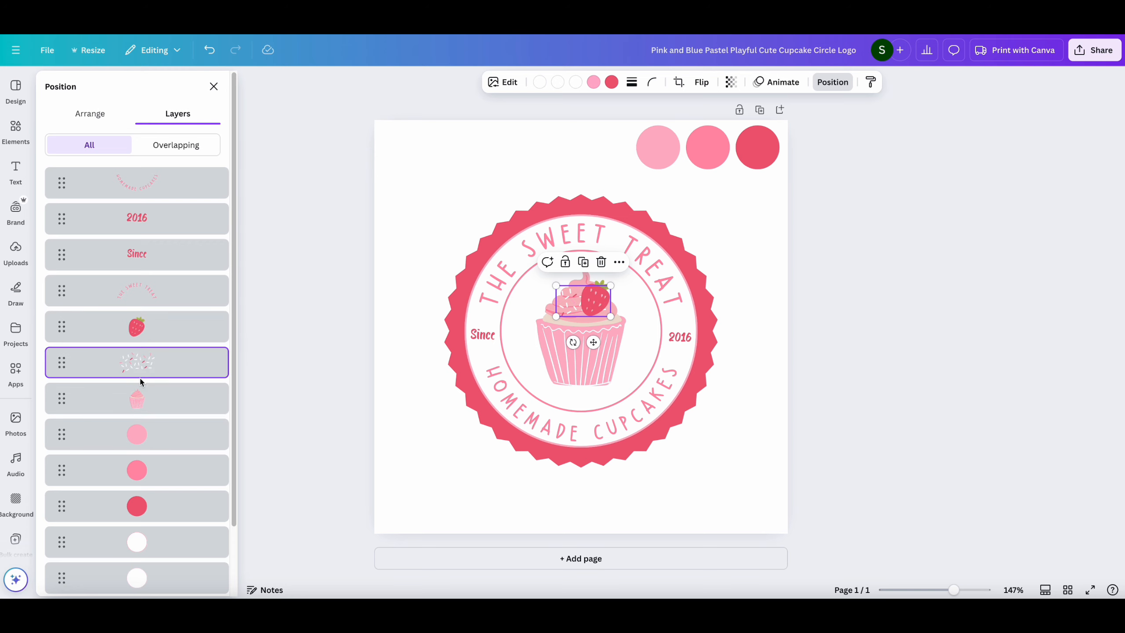
{"action": "left_click", "coordinate": [748, 340]}
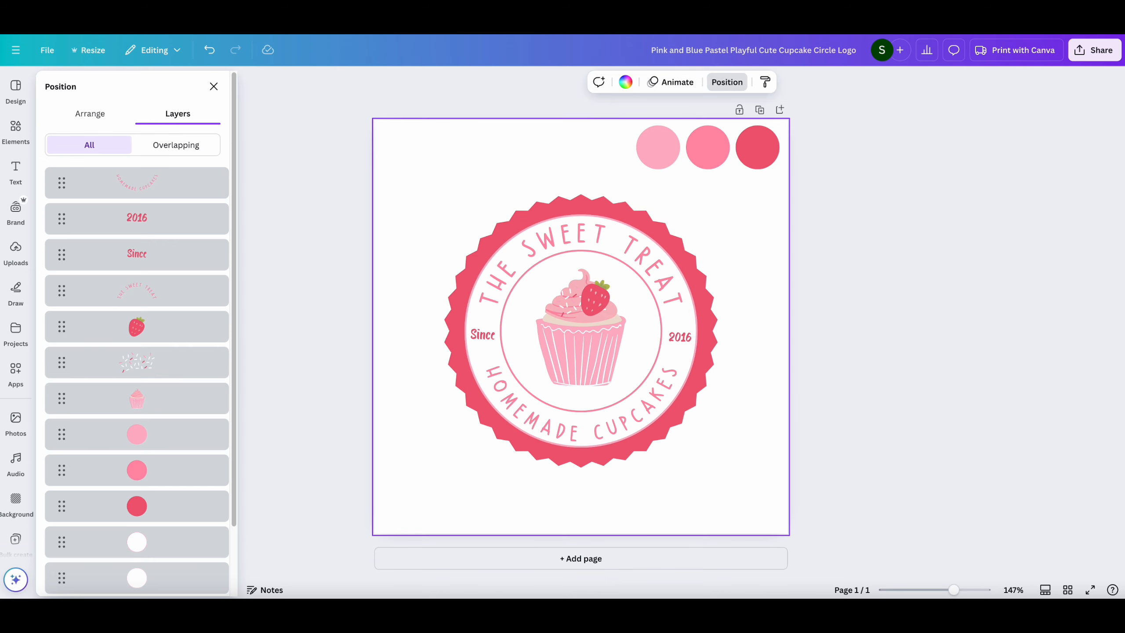
Step: Search the elements library for "heart" and show only the graphics
{"action": "left_click", "coordinate": [15, 128]}
{"action": "left_click", "coordinate": [105, 86]}
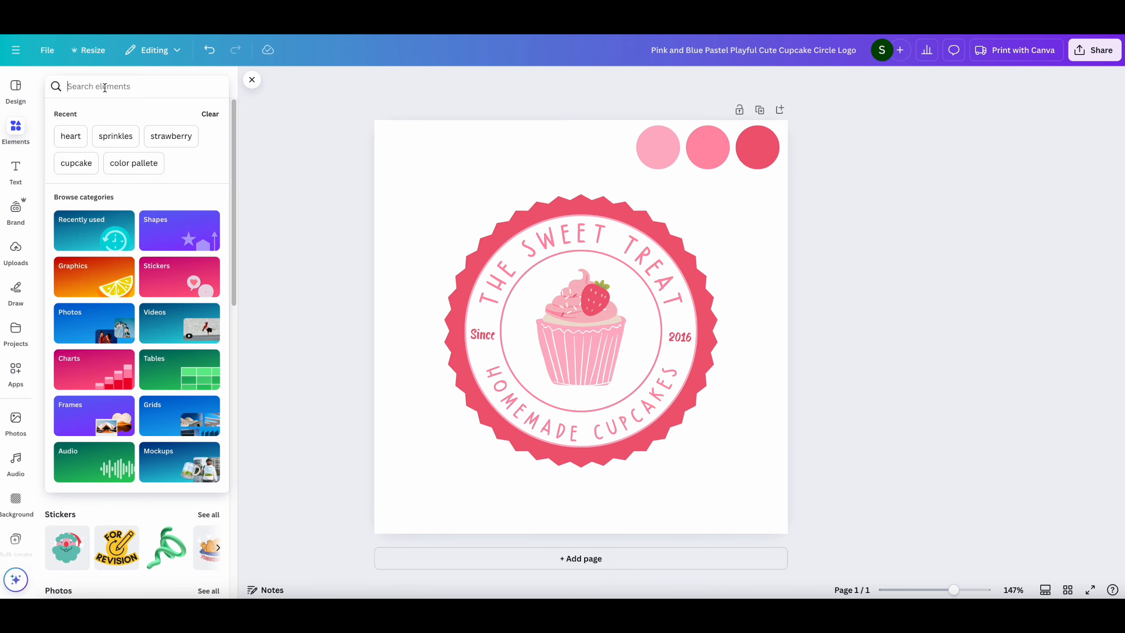
{"action": "left_click", "coordinate": [71, 135]}
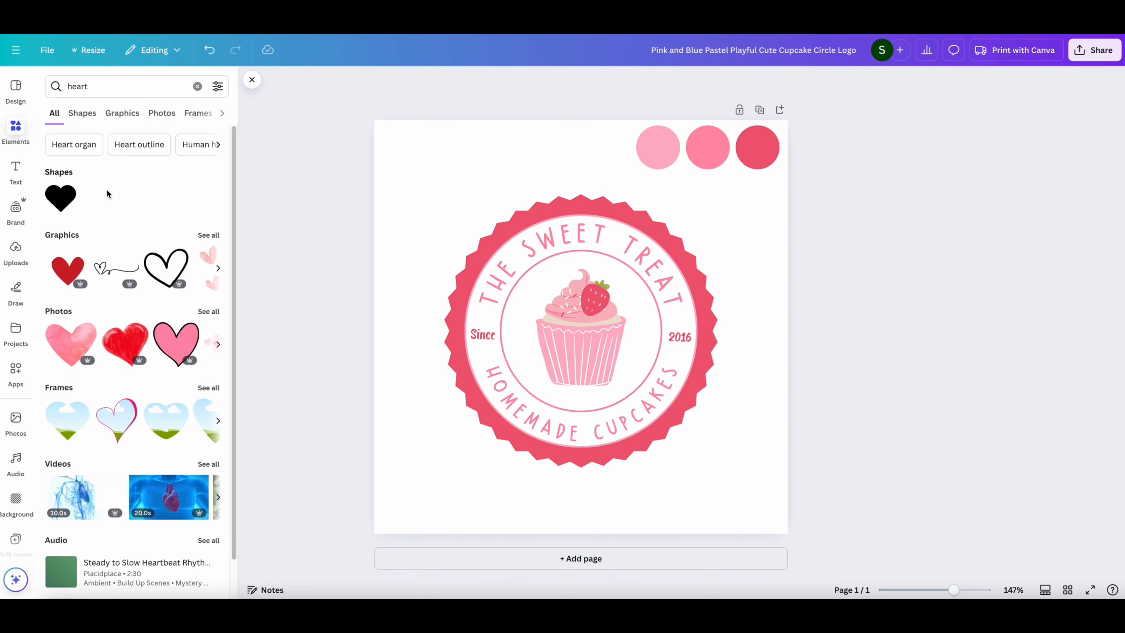
{"action": "left_click", "coordinate": [209, 235]}
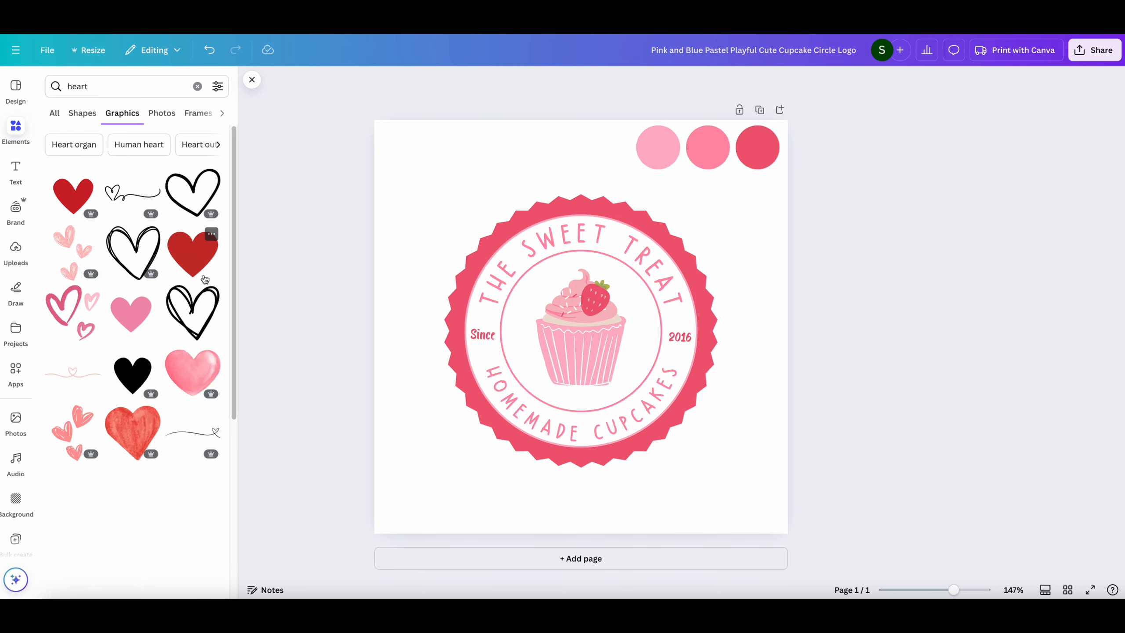
Step: Add the solid red heart graphic and shrink it onto the middle of the cupcake's wrapper
{"action": "scroll", "coordinate": [206, 266], "scroll_direction": "down", "scroll_amount": 10}
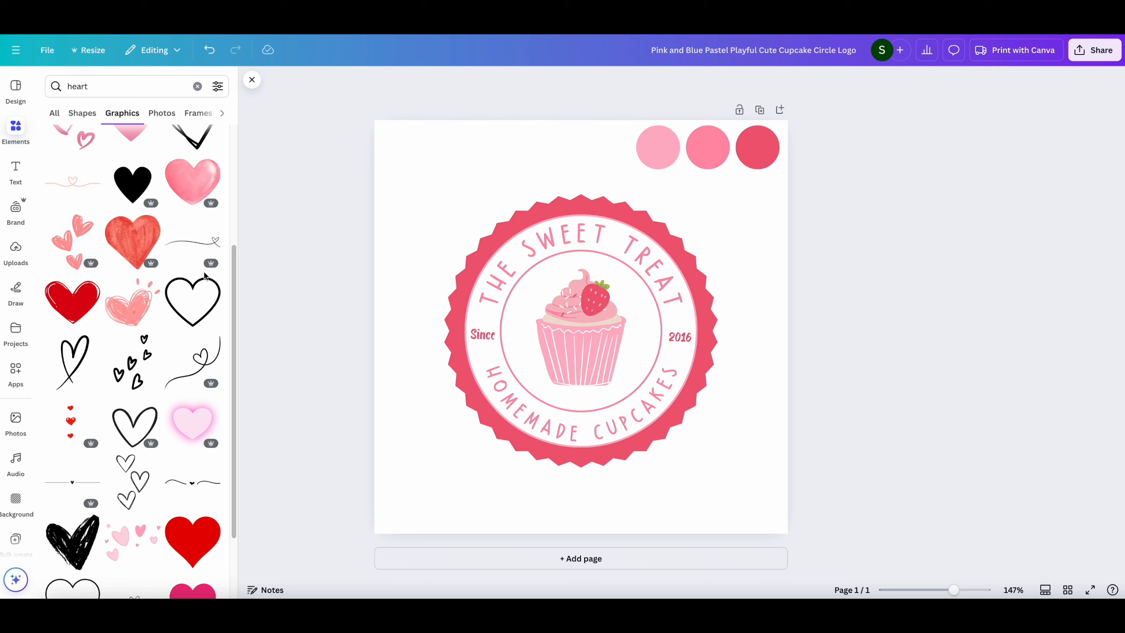
{"action": "scroll", "coordinate": [205, 276], "scroll_direction": "up", "scroll_amount": 10}
{"action": "left_click_drag", "start_coordinate": [71, 188], "coordinate": [562, 279]}
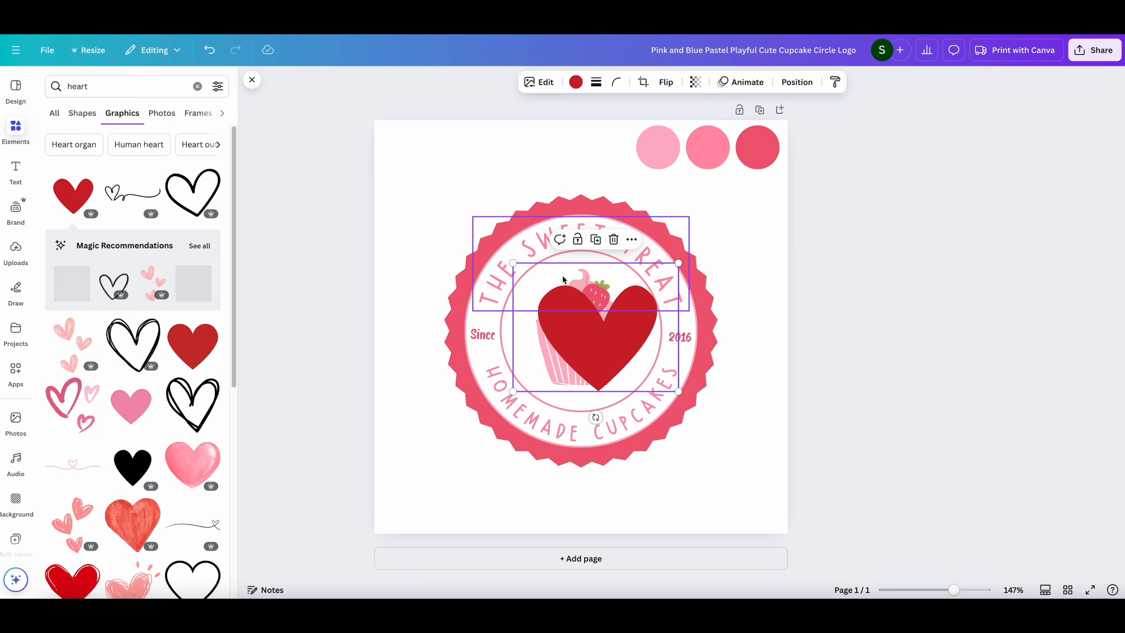
{"action": "left_click_drag", "start_coordinate": [679, 263], "coordinate": [585, 361]}
Step: Recolor the heart #EF5B77 by sampling the darkest pink palette circle, and make it slightly smaller
{"action": "left_click", "coordinate": [576, 82]}
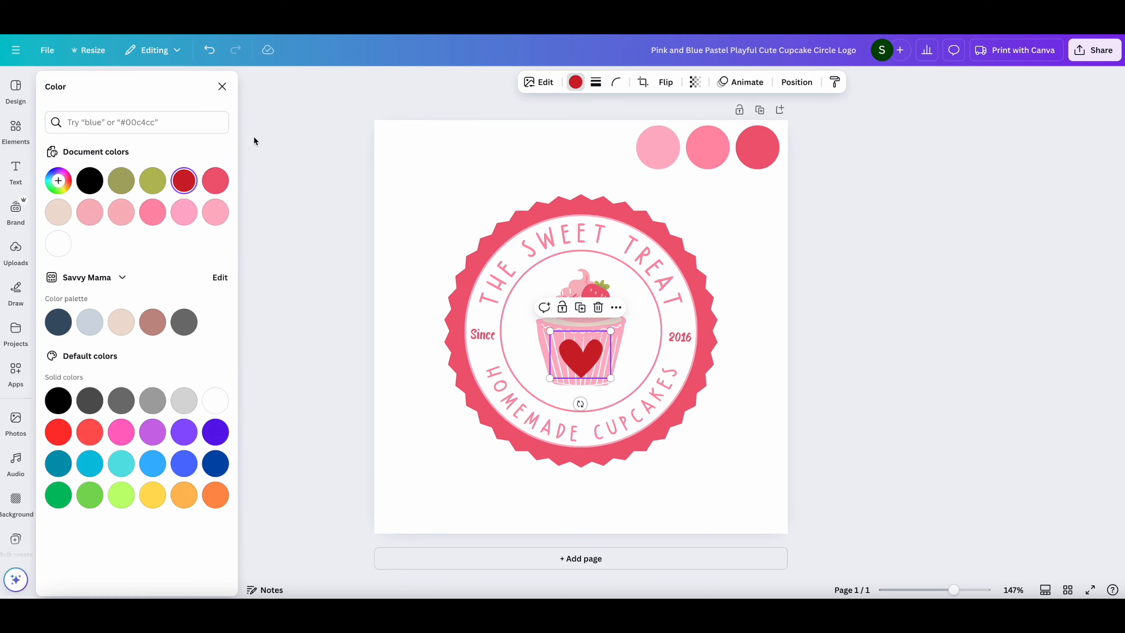
{"action": "left_click", "coordinate": [62, 182]}
{"action": "left_click", "coordinate": [194, 300]}
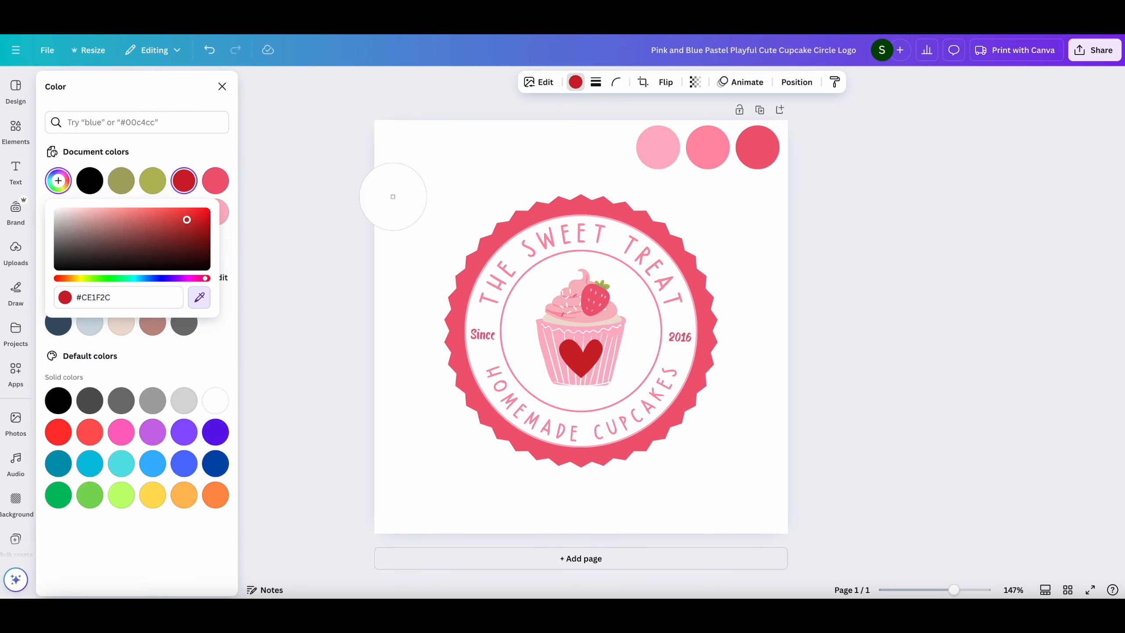
{"action": "left_click", "coordinate": [750, 158]}
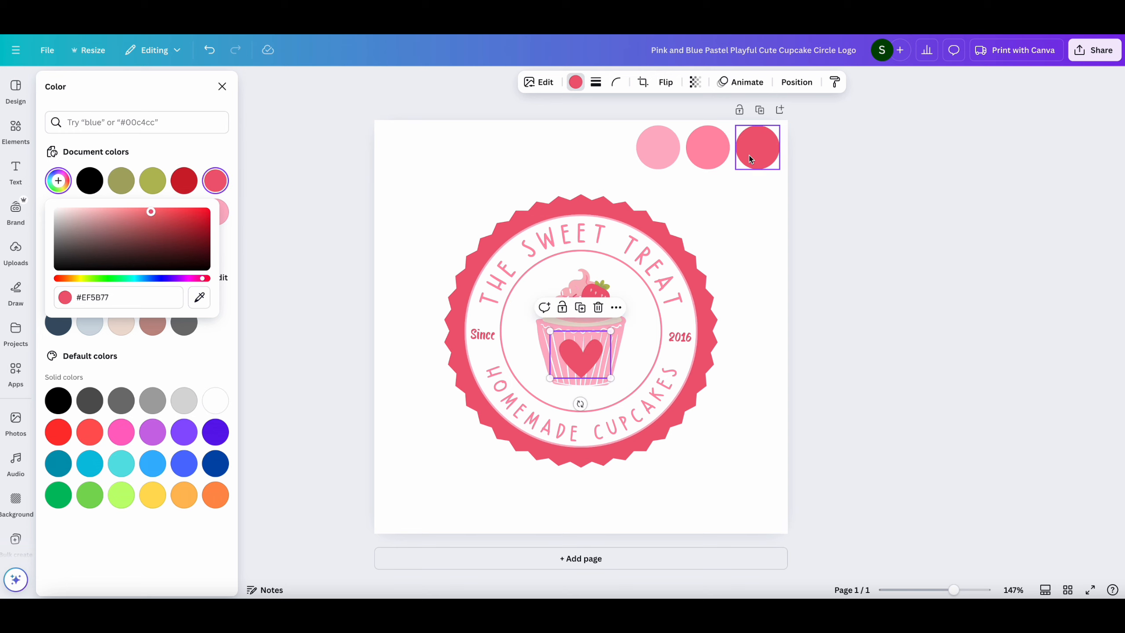
{"action": "left_click_drag", "start_coordinate": [610, 331], "coordinate": [593, 357]}
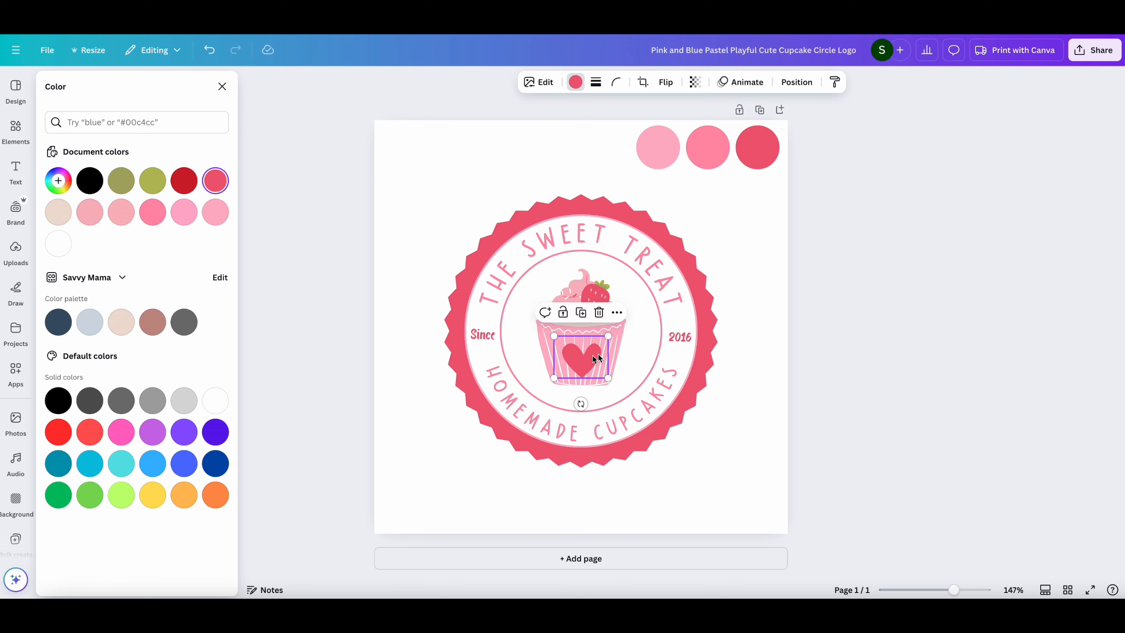
Step: Select the cupcake with its strawberry, sprinkles and heart, nudge them slightly down together, and deselect them
{"action": "left_click", "coordinate": [612, 332]}
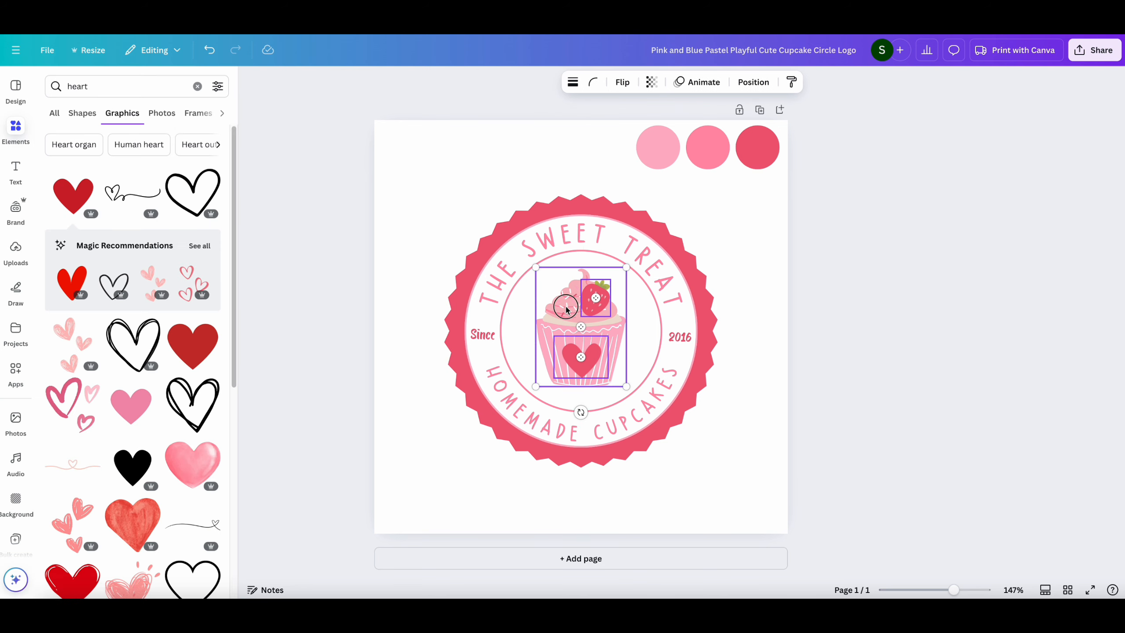
{"action": "left_click_drag", "start_coordinate": [588, 312], "coordinate": [588, 313]}
{"action": "left_click", "coordinate": [800, 309]}
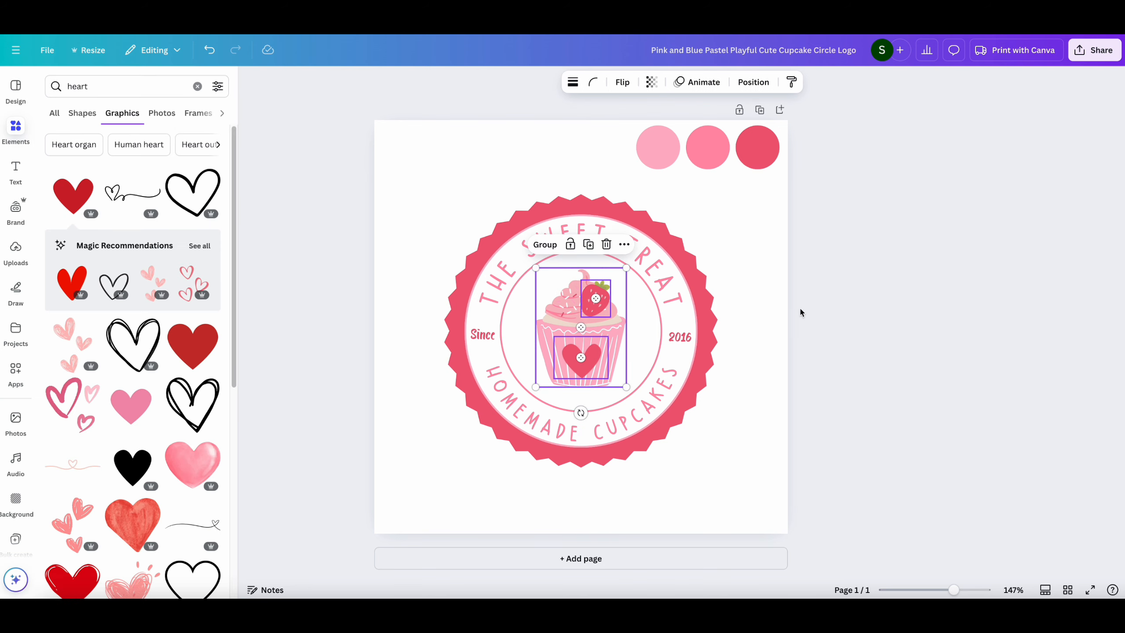
Step: Search the elements library for "stars" graphics
{"action": "double_click", "coordinate": [143, 89]}
{"action": "key", "text": "BackSpace"}
{"action": "type", "text": "stars"}
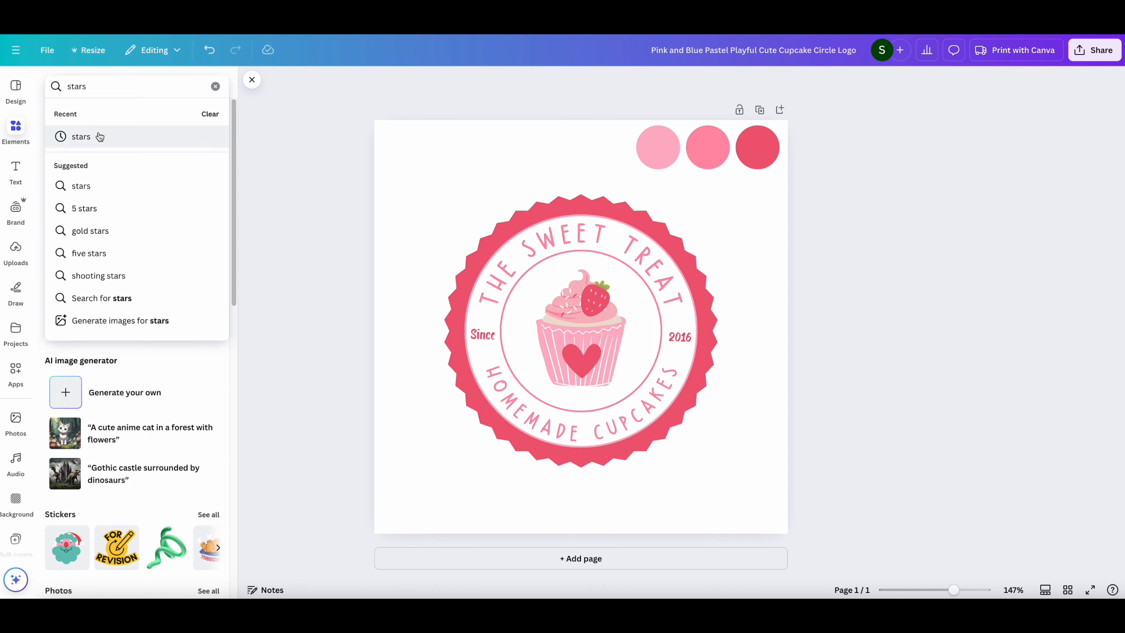
{"action": "left_click", "coordinate": [99, 137]}
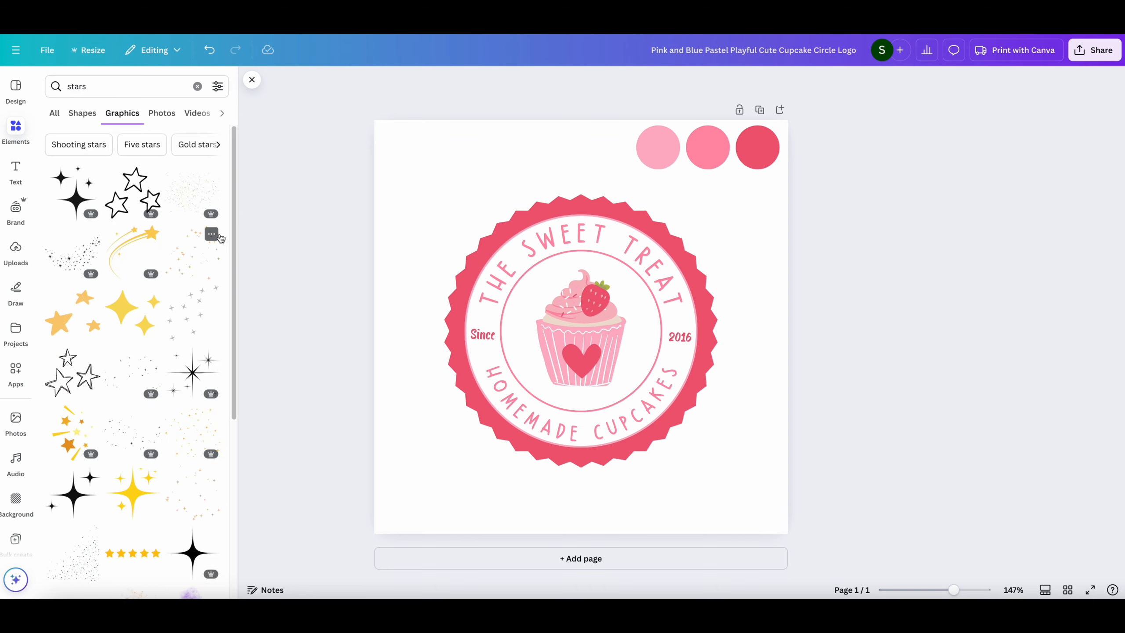
Step: Add the yellow graphic of three four-pointed sparkles and shrink it into the gap left of the cupcake
{"action": "scroll", "coordinate": [192, 332], "scroll_direction": "down", "scroll_amount": 2}
{"action": "scroll", "coordinate": [191, 332], "scroll_direction": "up", "scroll_amount": 2}
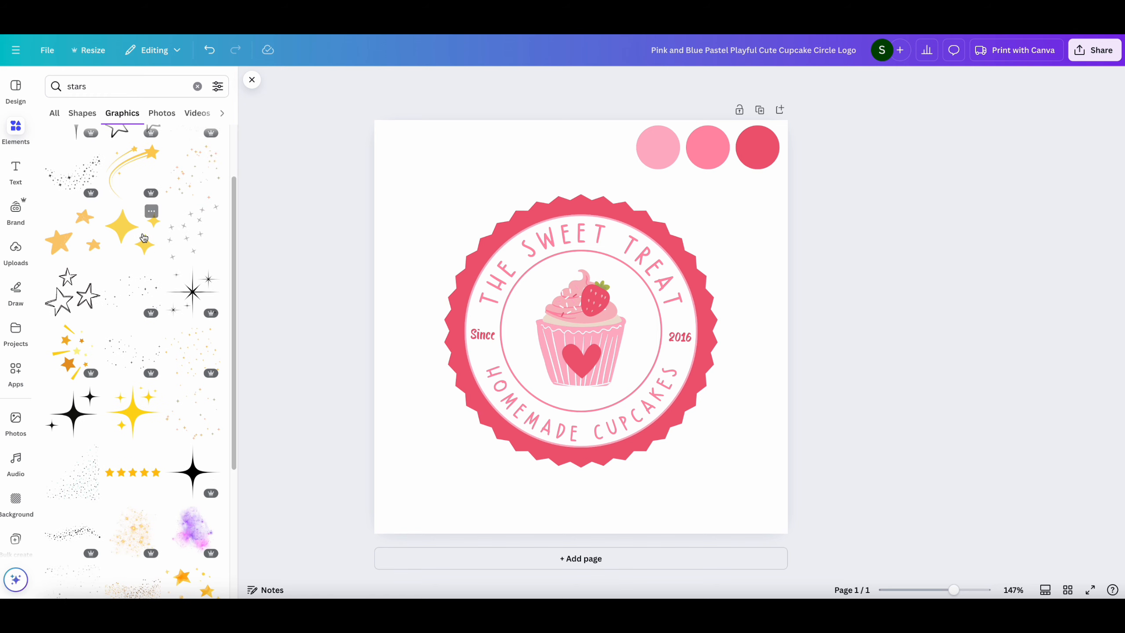
{"action": "left_click", "coordinate": [124, 228]}
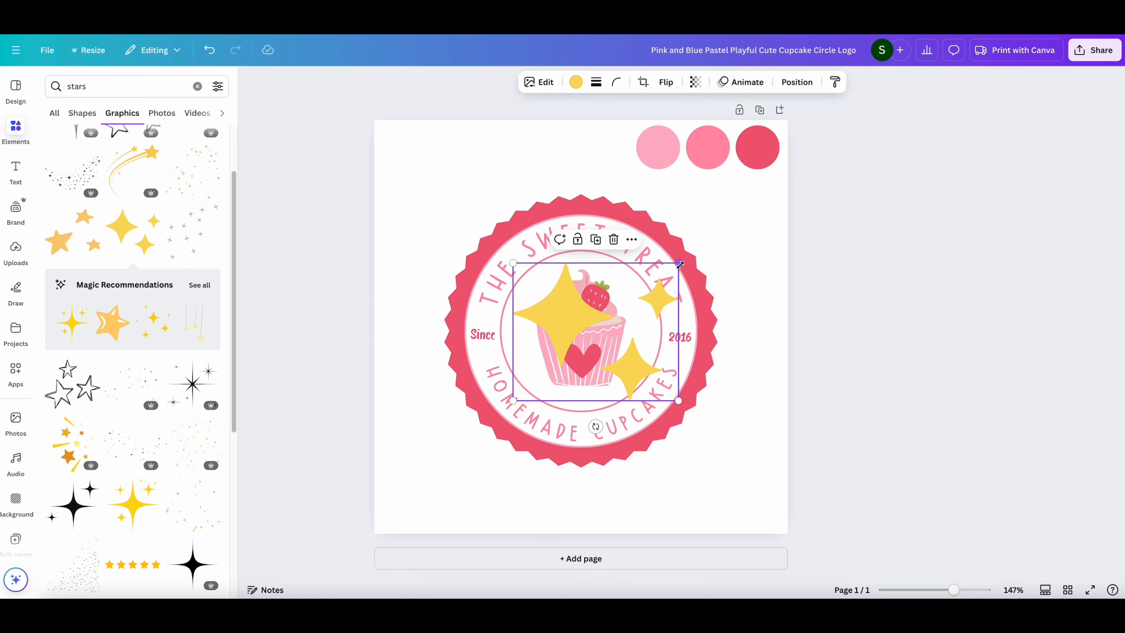
{"action": "left_click_drag", "start_coordinate": [679, 263], "coordinate": [642, 334]}
Step: Duplicate the sparkles, flip the copy horizontally and align it on the right side of the cupcake
{"action": "left_click", "coordinate": [518, 304]}
{"action": "left_click", "coordinate": [670, 89]}
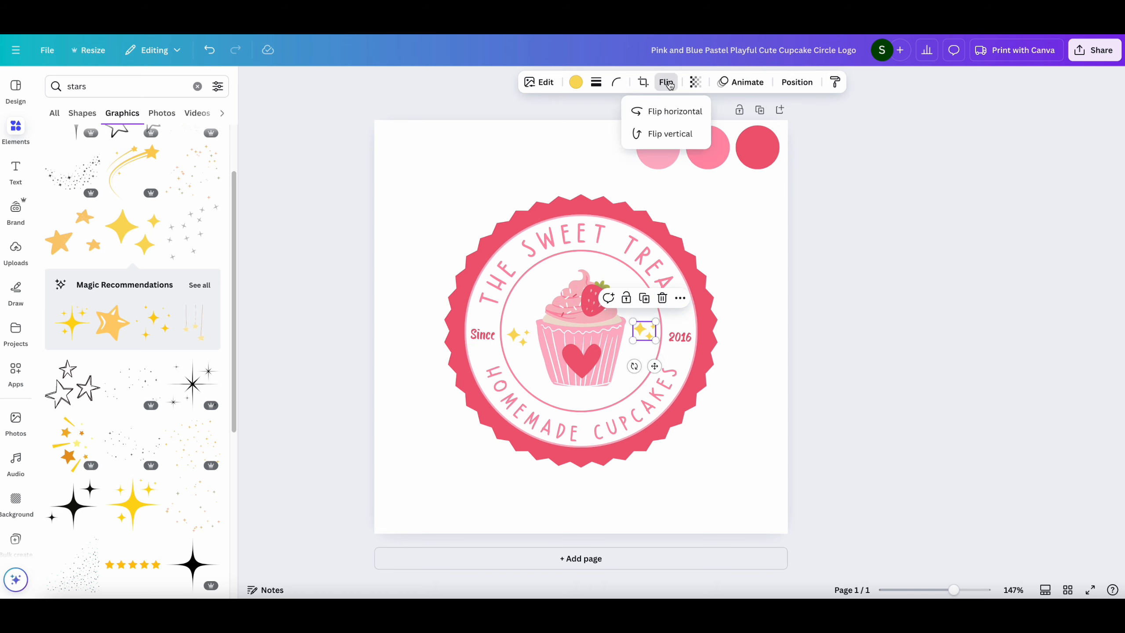
{"action": "left_click", "coordinate": [673, 111]}
{"action": "left_click_drag", "start_coordinate": [645, 328], "coordinate": [647, 337]}
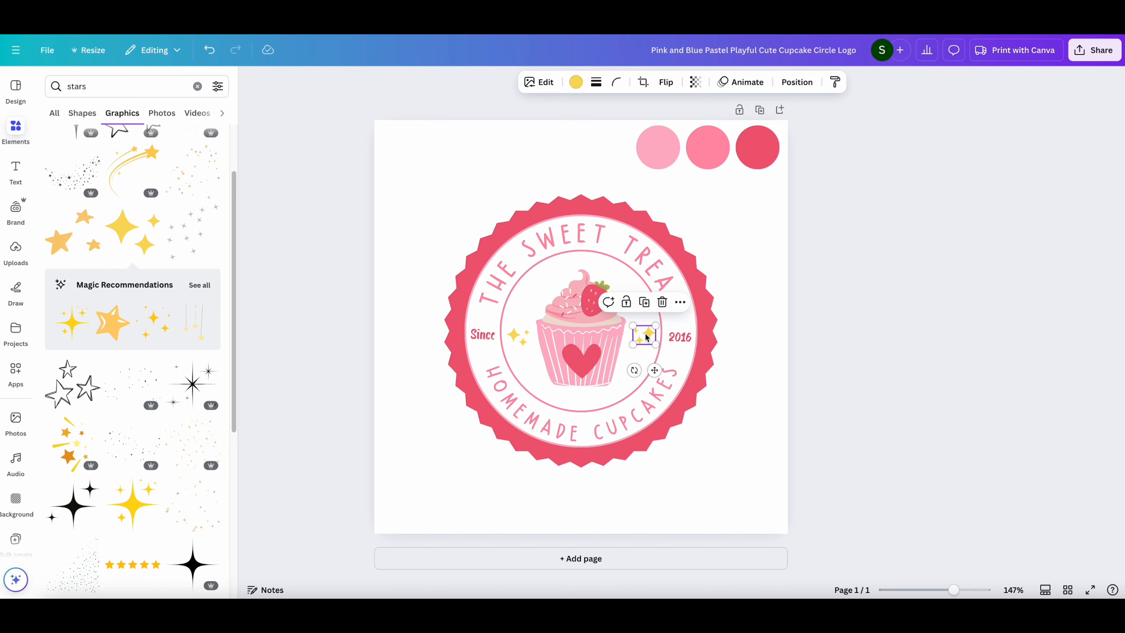
Step: Change all yellow sparkles in the design to #EF5B77 and deselect everything
{"action": "left_click", "coordinate": [576, 81]}
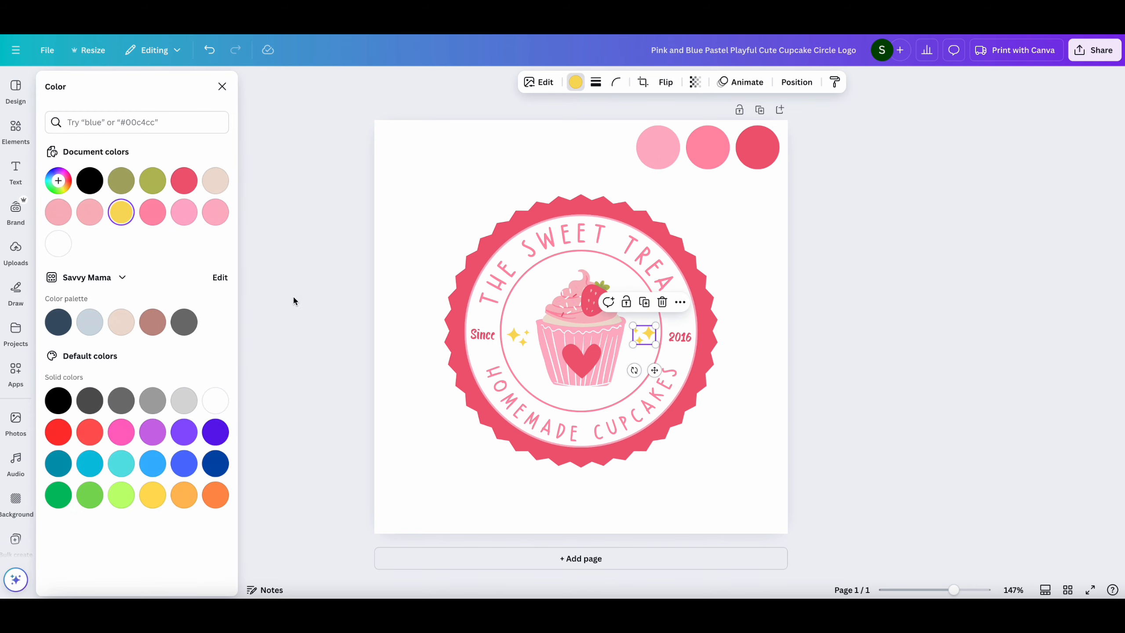
{"action": "left_click", "coordinate": [190, 187]}
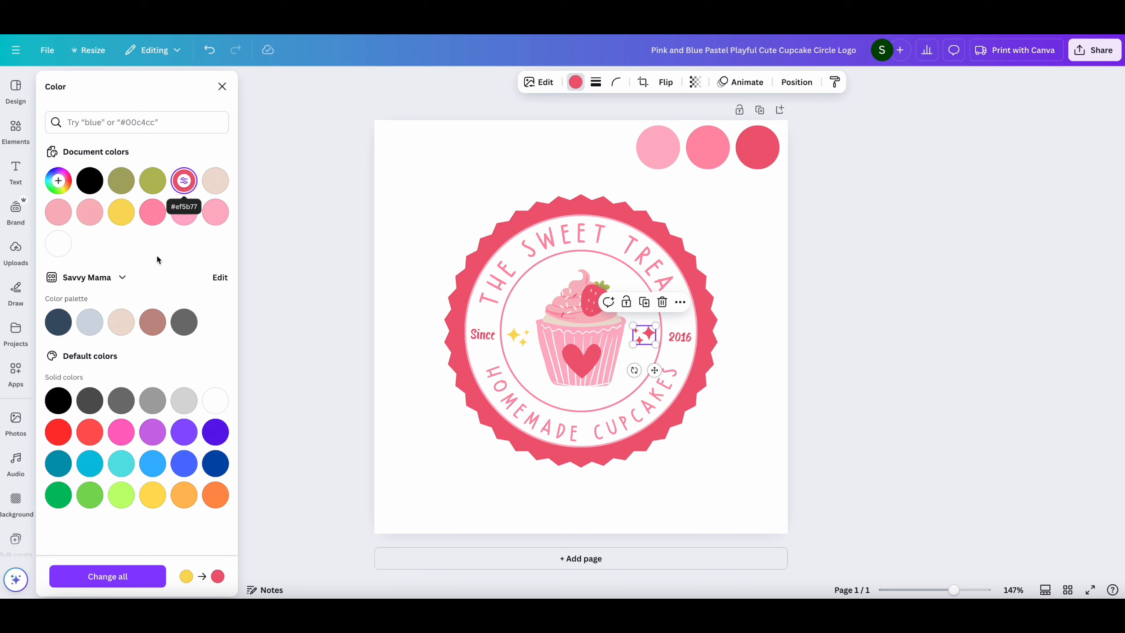
{"action": "left_click", "coordinate": [135, 575]}
{"action": "left_click", "coordinate": [720, 458]}
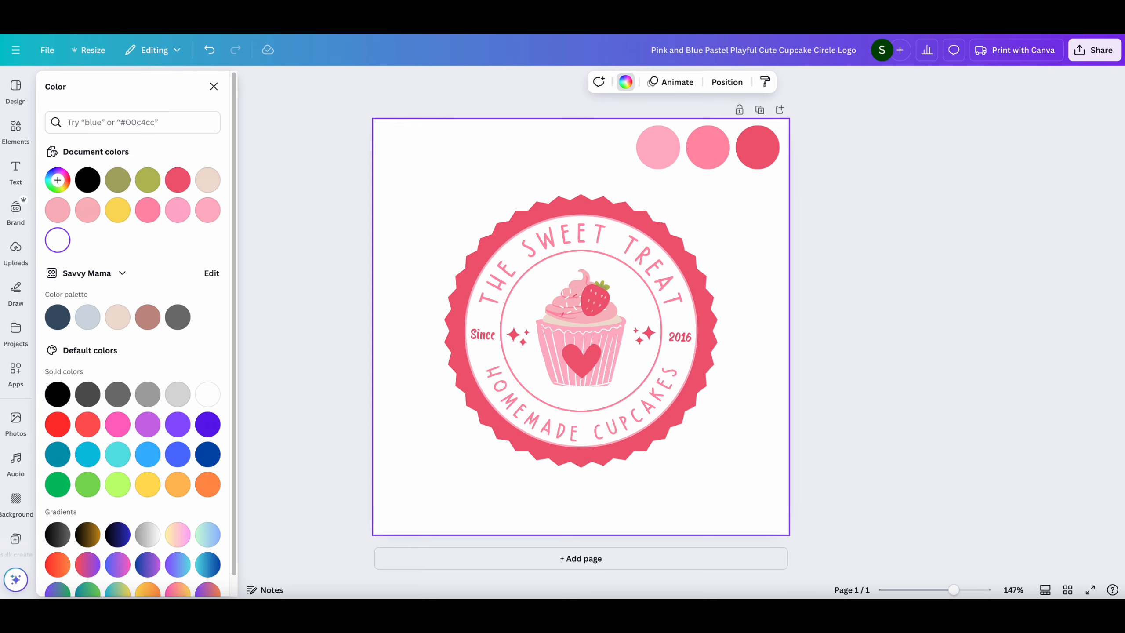
{"action": "left_click", "coordinate": [824, 452]}
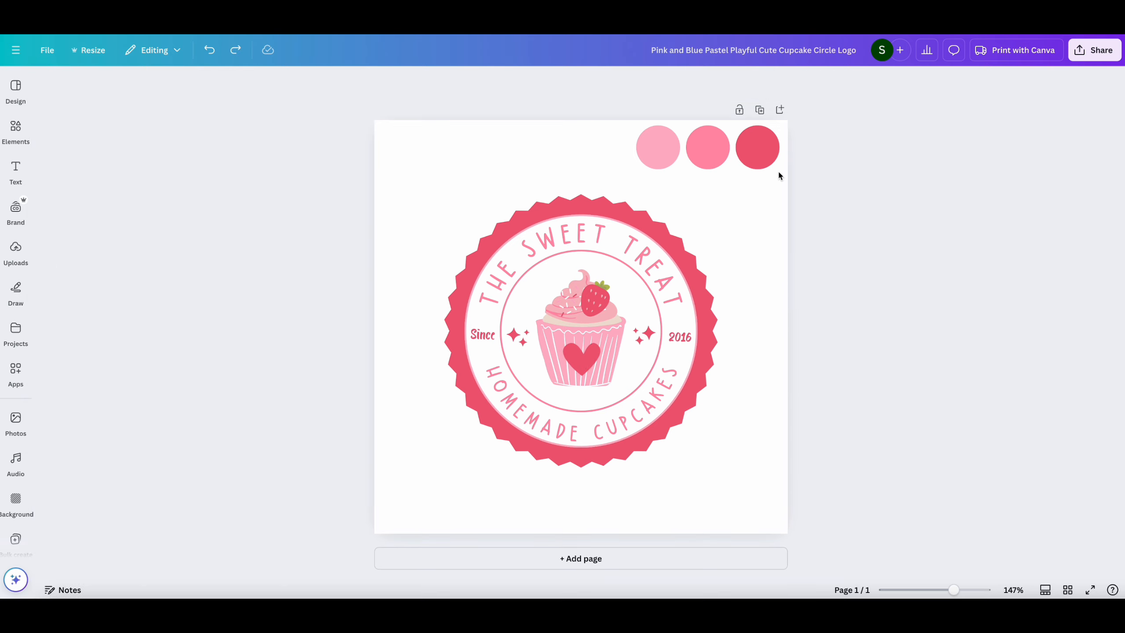
Step: Delete the three pink palette circles above the logo
{"action": "left_click_drag", "start_coordinate": [762, 174], "coordinate": [629, 130]}
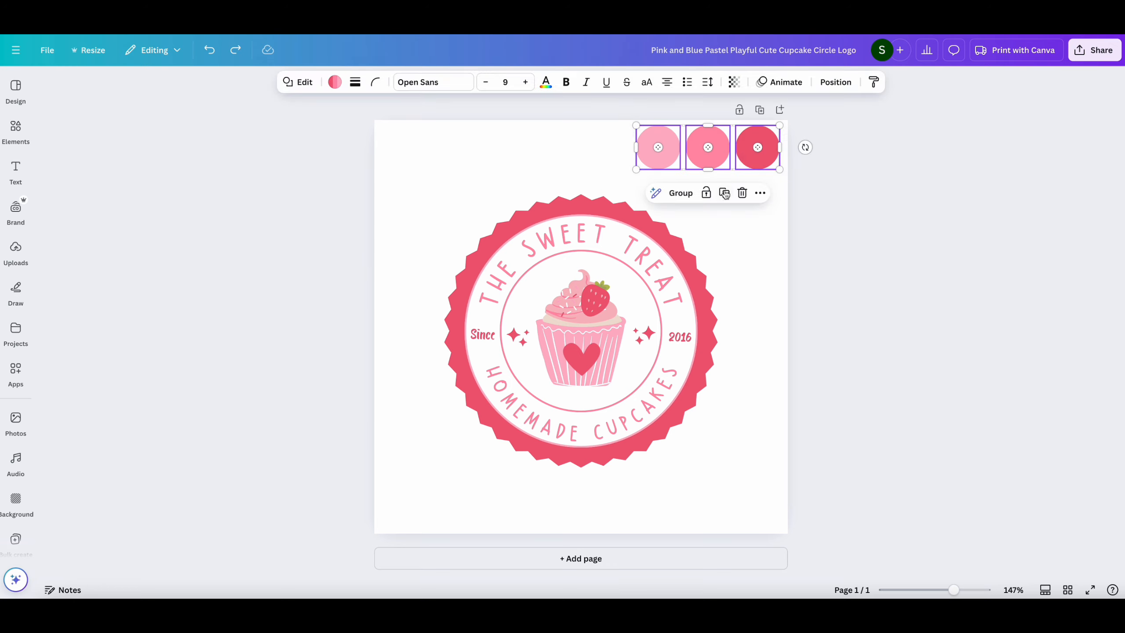
{"action": "left_click", "coordinate": [743, 194]}
{"action": "left_click", "coordinate": [747, 402]}
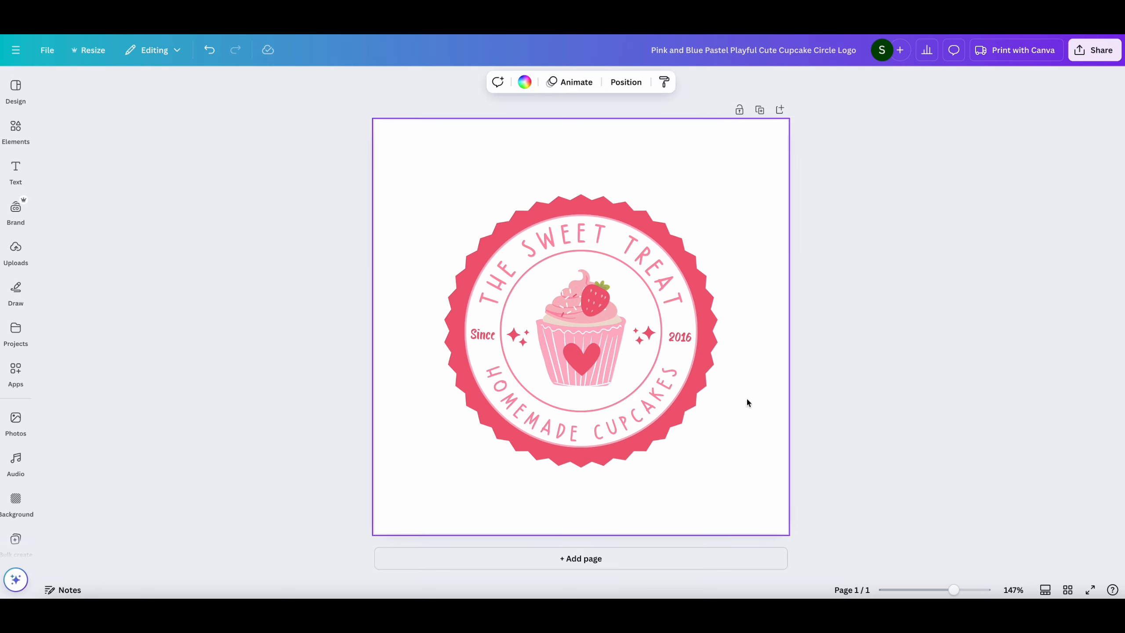
Step: Download the finished logo as a PNG file with a transparent background
{"action": "left_click", "coordinate": [1103, 54]}
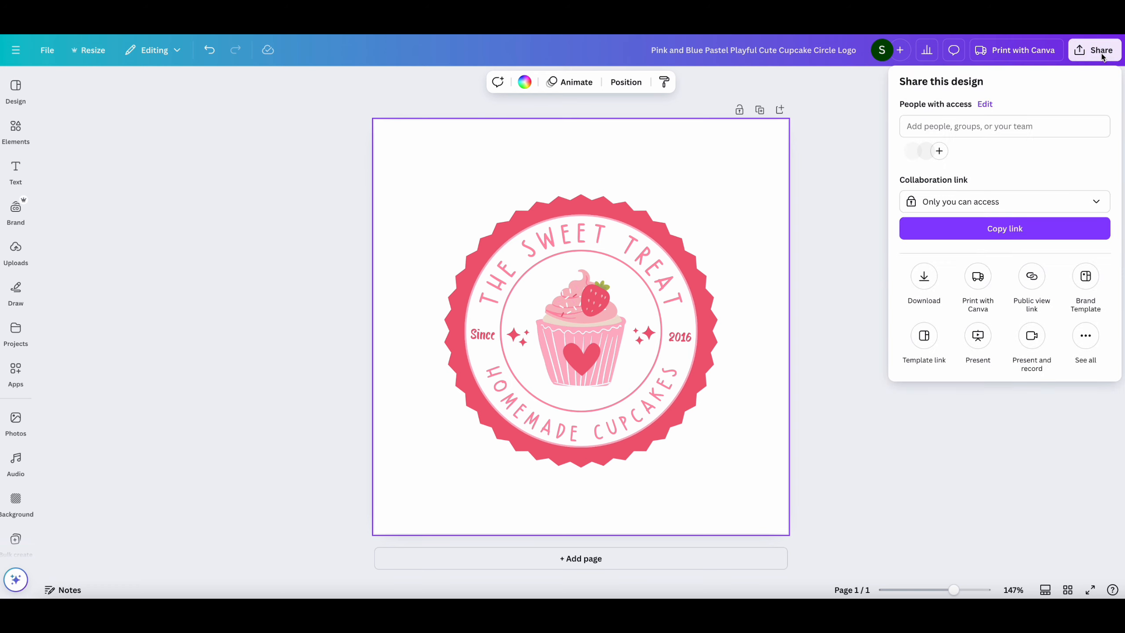
{"action": "left_click", "coordinate": [919, 276]}
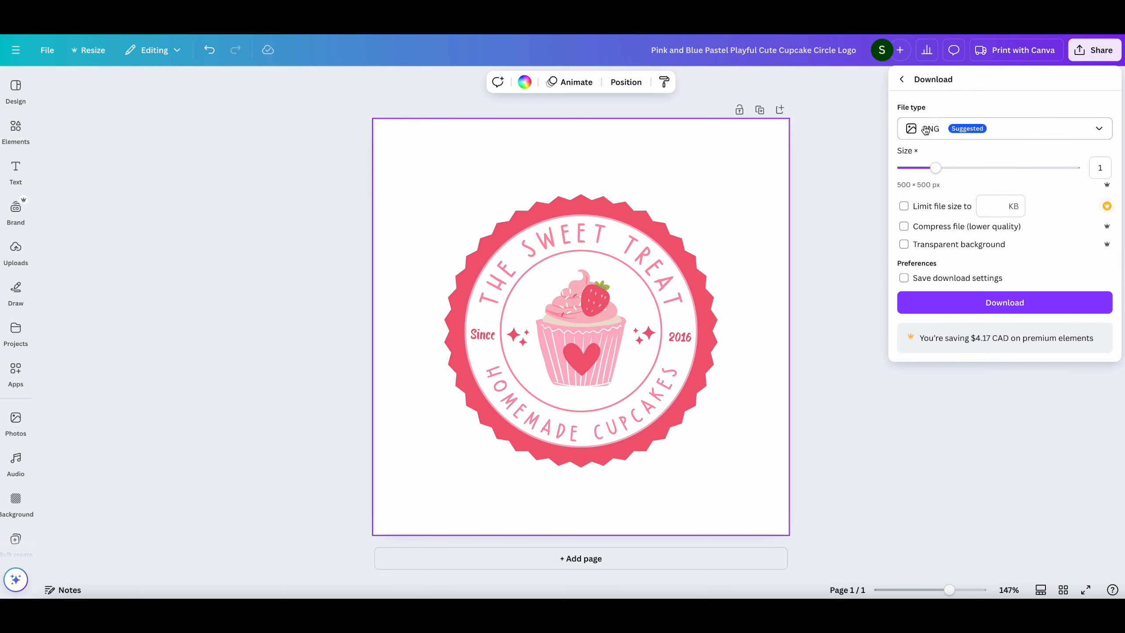
{"action": "left_click", "coordinate": [912, 128]}
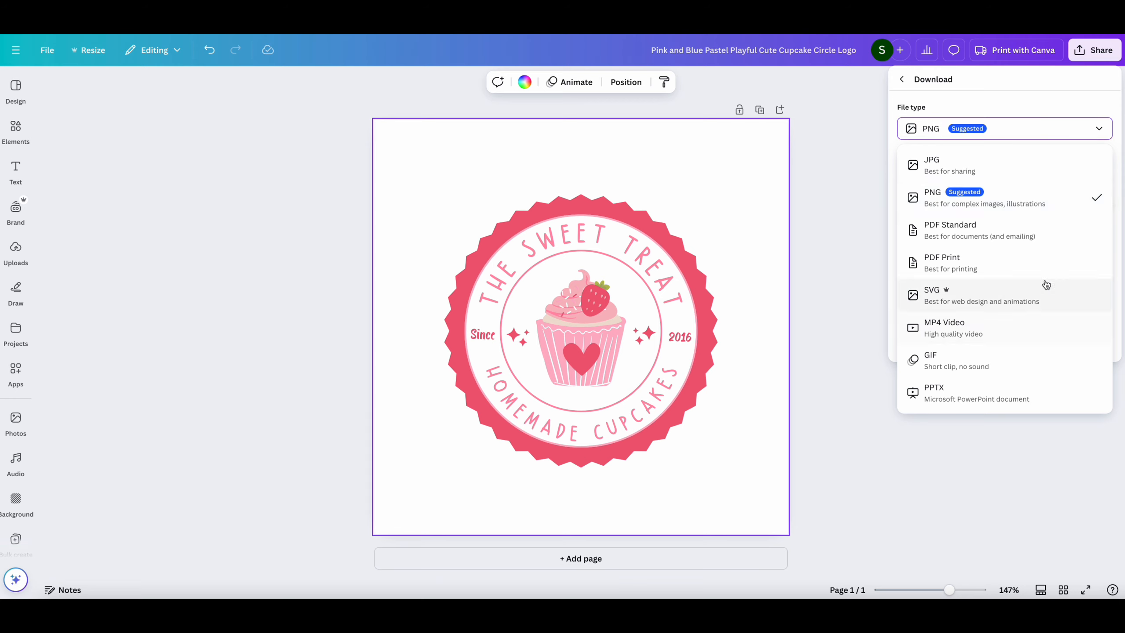
{"action": "left_click", "coordinate": [1048, 198]}
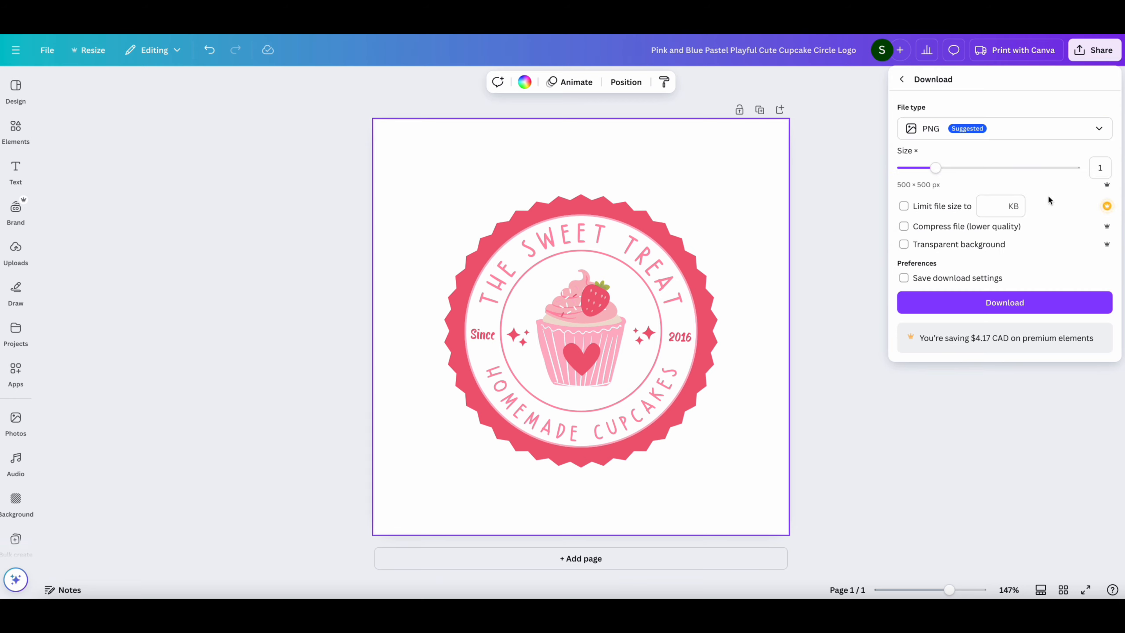
{"action": "left_click", "coordinate": [904, 227]}
{"action": "mouse_move", "coordinate": [937, 167]}
{"action": "left_mouse_down"}
{"action": "mouse_move", "coordinate": [972, 167]}
{"action": "mouse_move", "coordinate": [935, 167]}
{"action": "left_mouse_up"}
{"action": "left_click", "coordinate": [903, 246]}
{"action": "left_click", "coordinate": [935, 297]}
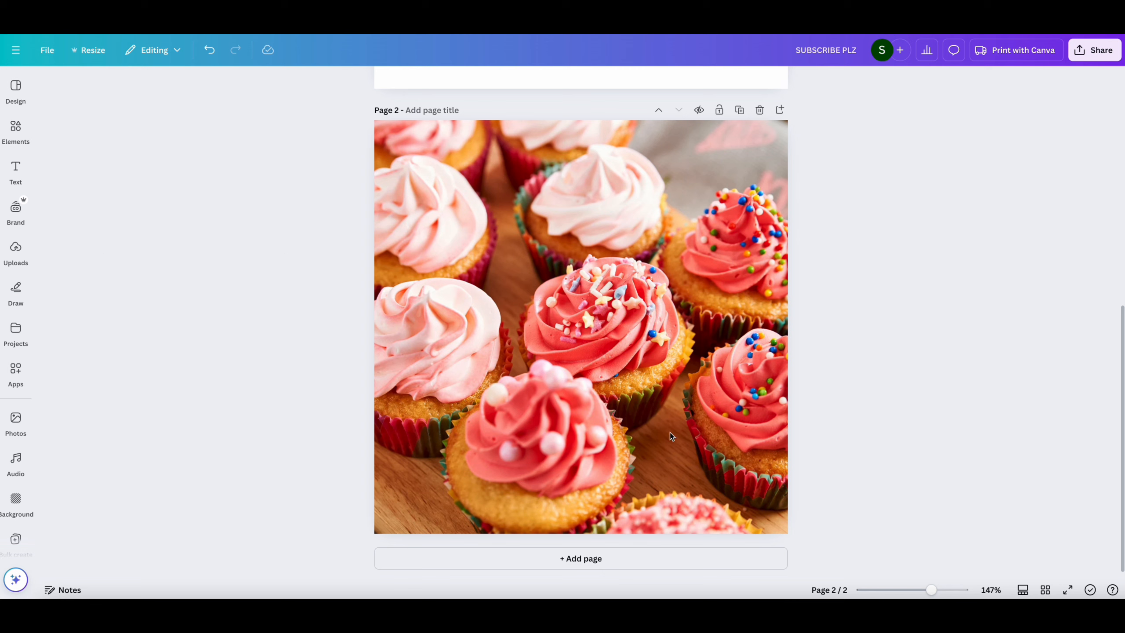
Step: Add the uploaded transparent Sweet Treat logo to the cupcake photo on page 2, shrink it and place it in the photo's bottom-right corner
{"action": "left_click", "coordinate": [15, 249]}
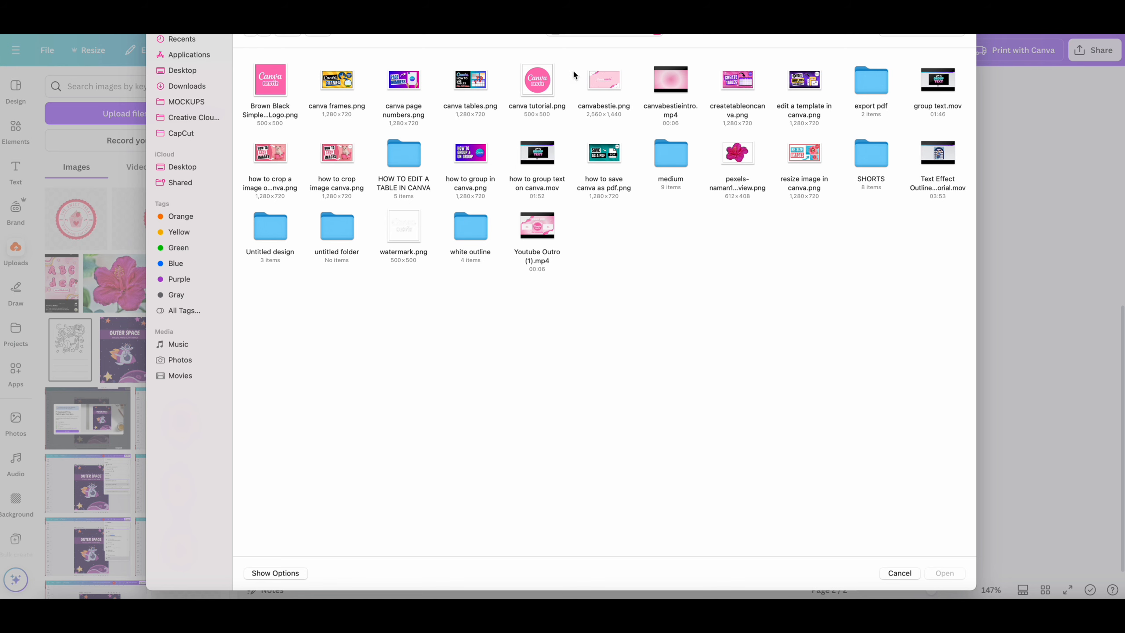
{"action": "left_click", "coordinate": [894, 574]}
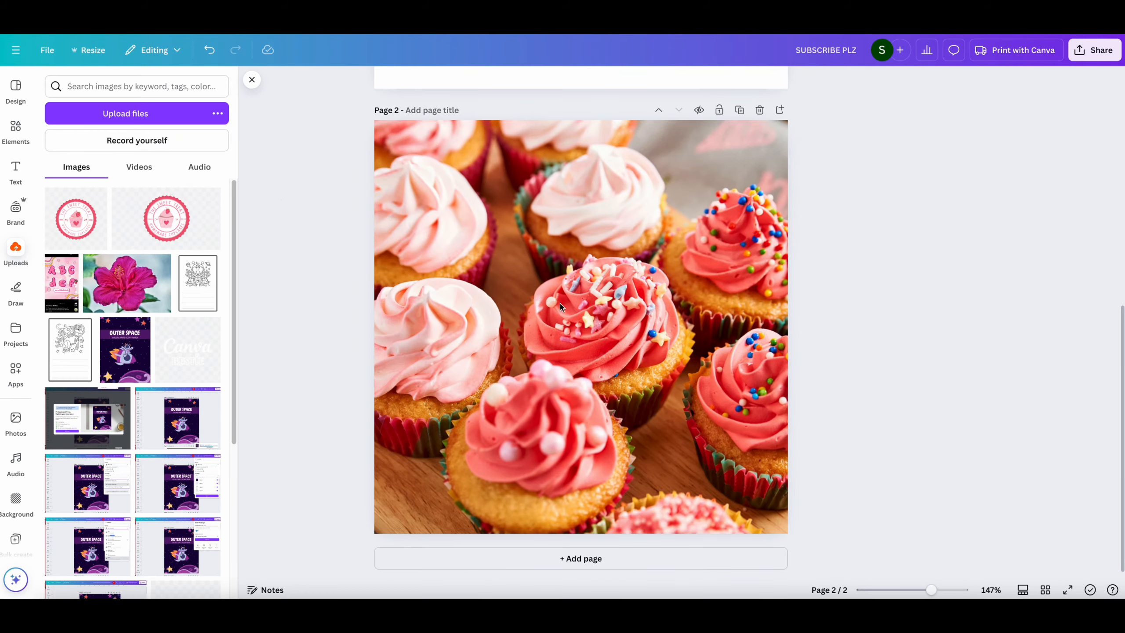
{"action": "left_click", "coordinate": [82, 230]}
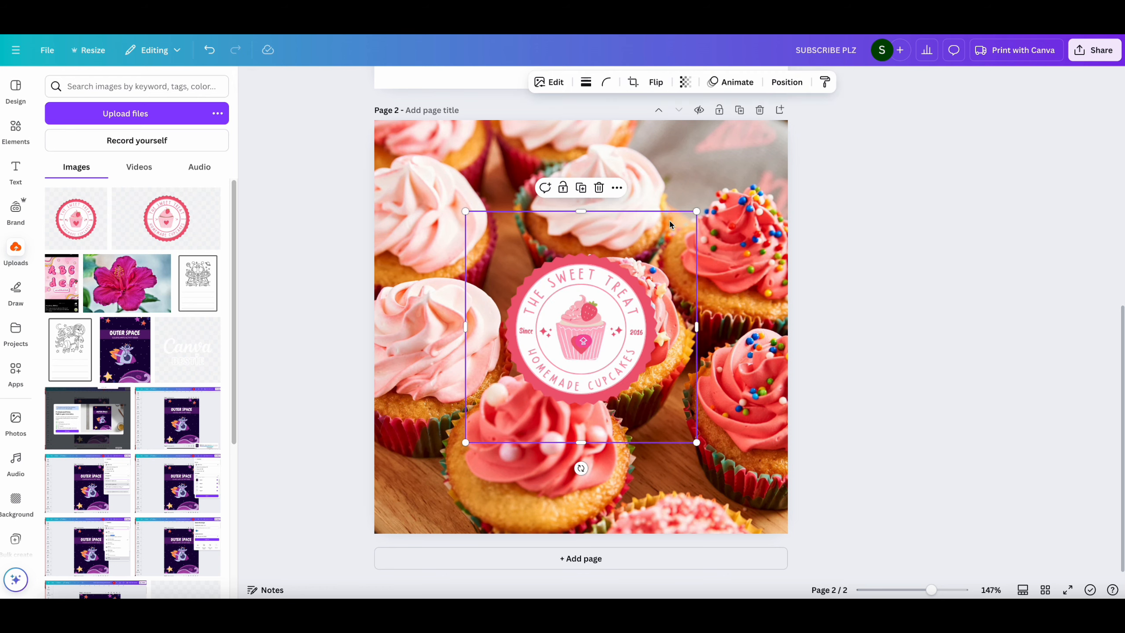
{"action": "left_click_drag", "start_coordinate": [696, 210], "coordinate": [562, 346]}
{"action": "left_click_drag", "start_coordinate": [525, 396], "coordinate": [753, 496]}
{"action": "left_click", "coordinate": [910, 409]}
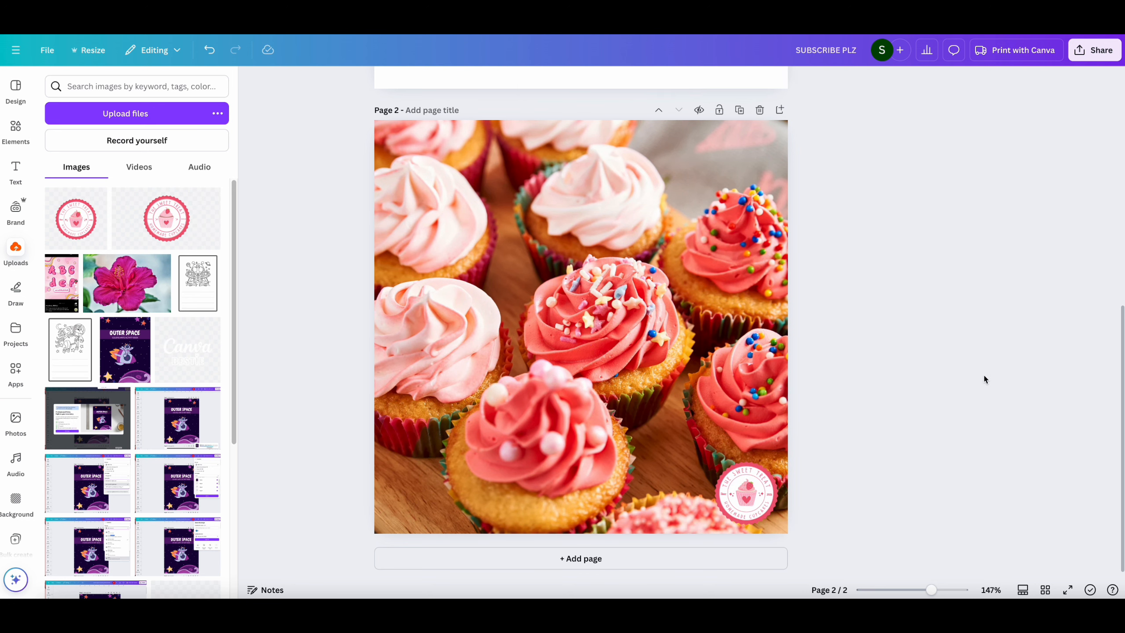
Step: Move the small logo from the corner to the middle of the cupcake photo
{"action": "left_click_drag", "start_coordinate": [762, 495], "coordinate": [608, 367]}
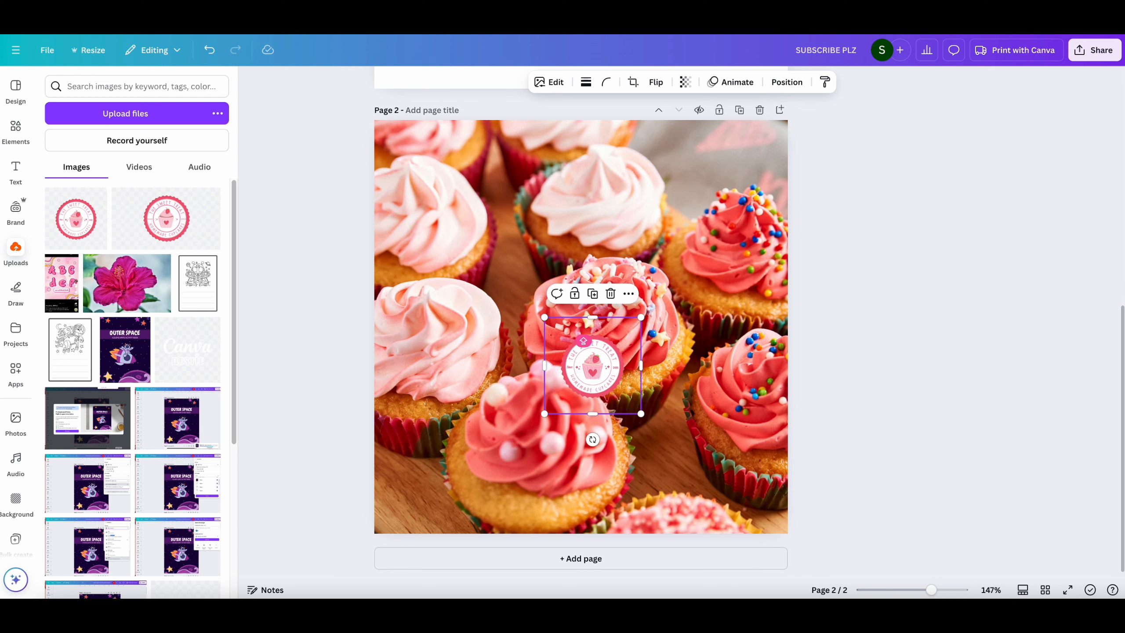